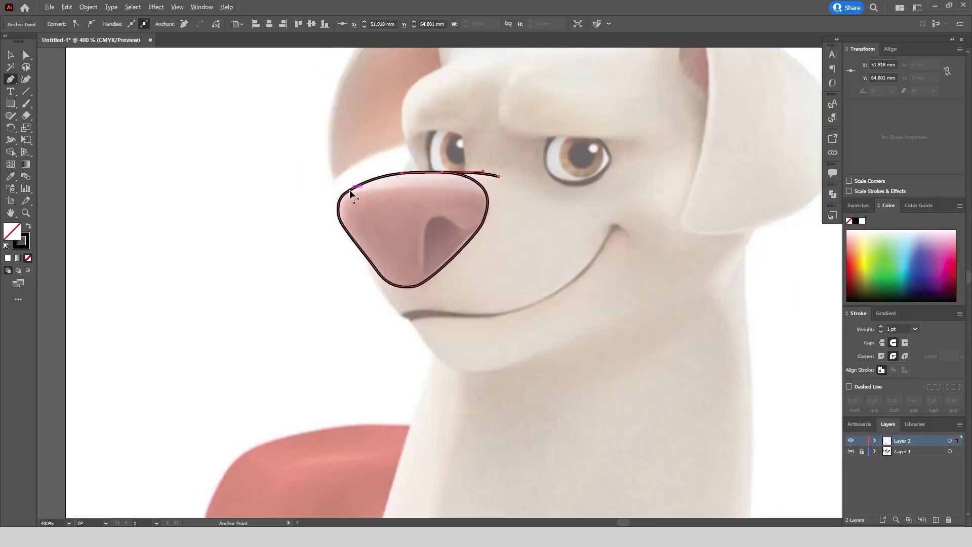
Trace the dog's jawline with the Pen tool from beneath the right ear to the front of the chin.
scroll(658, 213, up, 4)
click(661, 214)
drag(608, 291, 570, 312)
drag(455, 346, 411, 363)
drag(289, 419, 237, 430)
drag(179, 398, 154, 373)
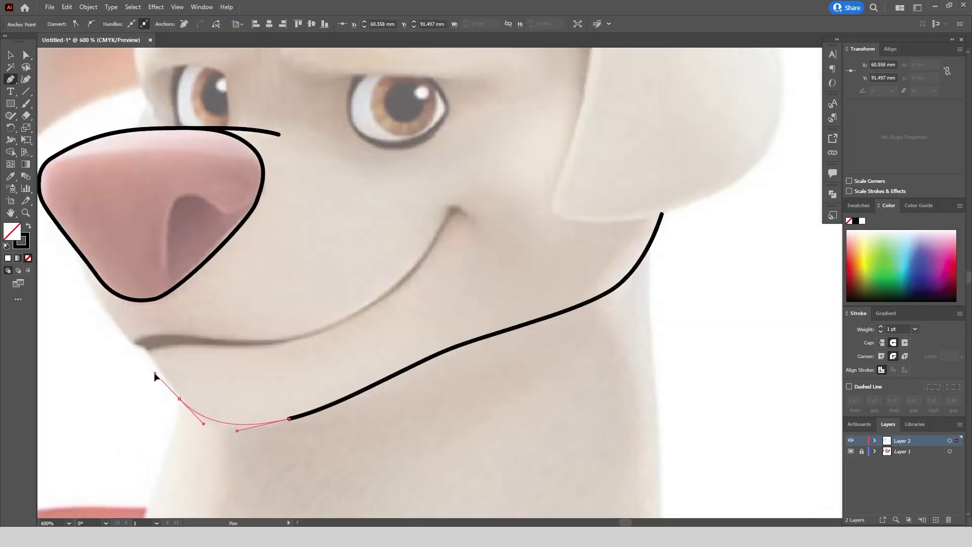
Continue the jaw path around the chin and lip corner, up the muzzle to the edge of the nose.
scroll(341, 310, down, 2)
scroll(240, 325, up, 5)
drag(255, 359, 228, 344)
scroll(292, 362, down, 2)
drag(307, 369, 332, 390)
drag(233, 315, 224, 298)
drag(211, 252, 208, 234)
key(Escape)
Draw the nostril as a curved path arching between two points on the nose's lower right edge.
click(336, 300)
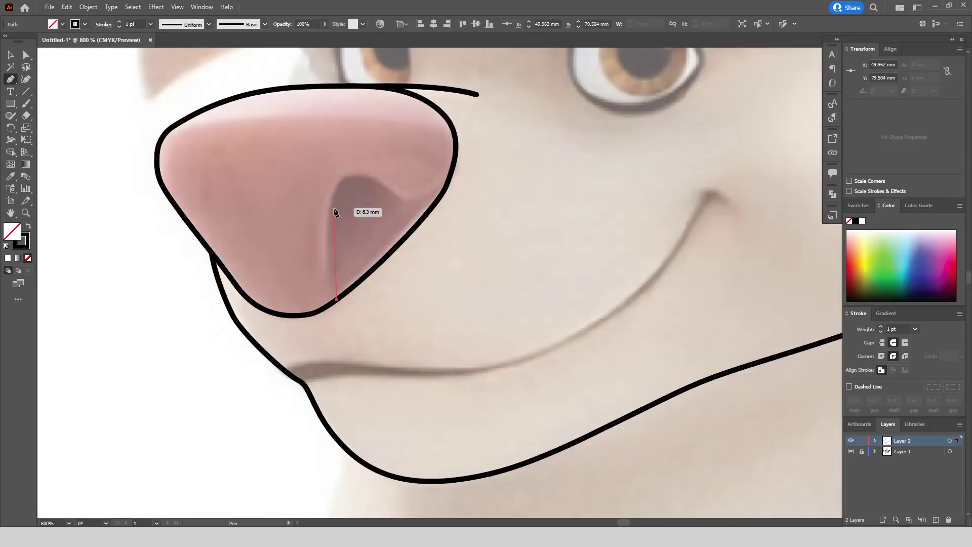
drag(333, 201, 344, 173)
drag(424, 214, 425, 216)
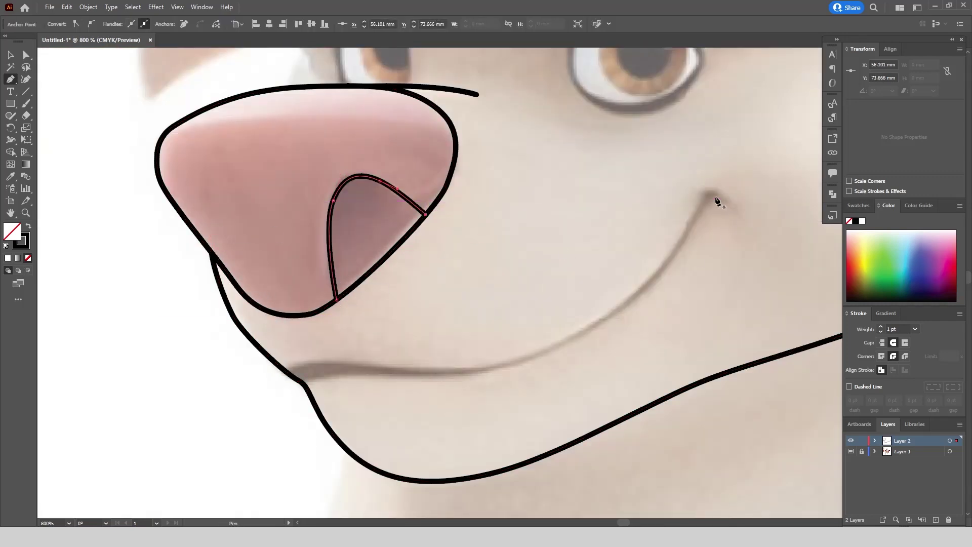
Draw a short curved crease at the mouth corner and trace the smile line from the front lip to it.
click(695, 191)
drag(725, 203, 738, 227)
key(Escape)
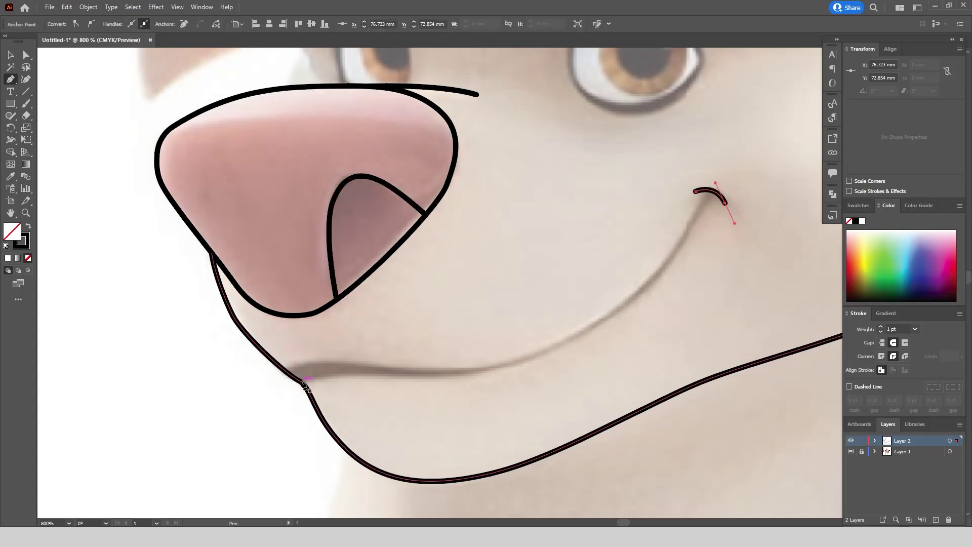
click(301, 381)
drag(536, 354, 614, 324)
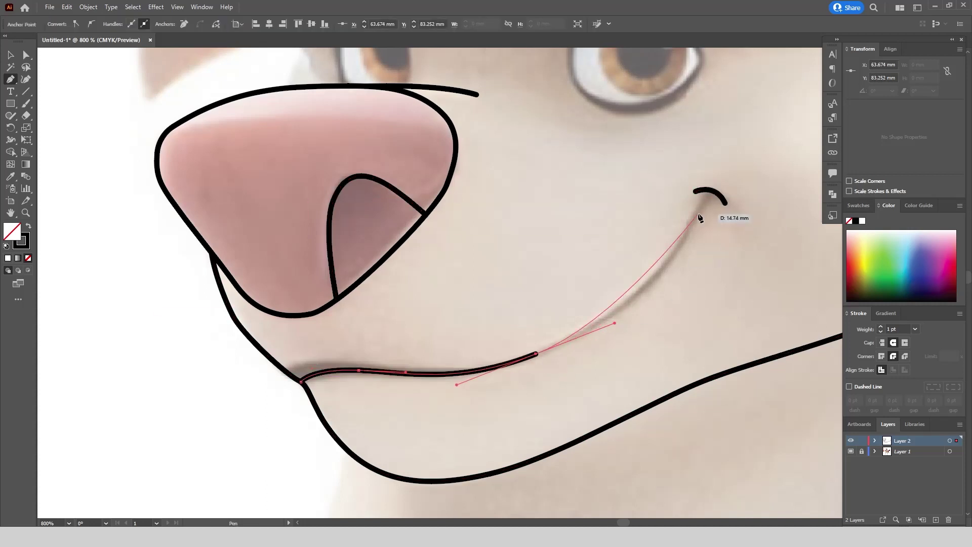
drag(711, 191, 741, 116)
key(Escape)
Trace the right brow with a path running down the forehead crease and across the top of the eye.
scroll(487, 379, down, 2)
scroll(517, 129, up, 3)
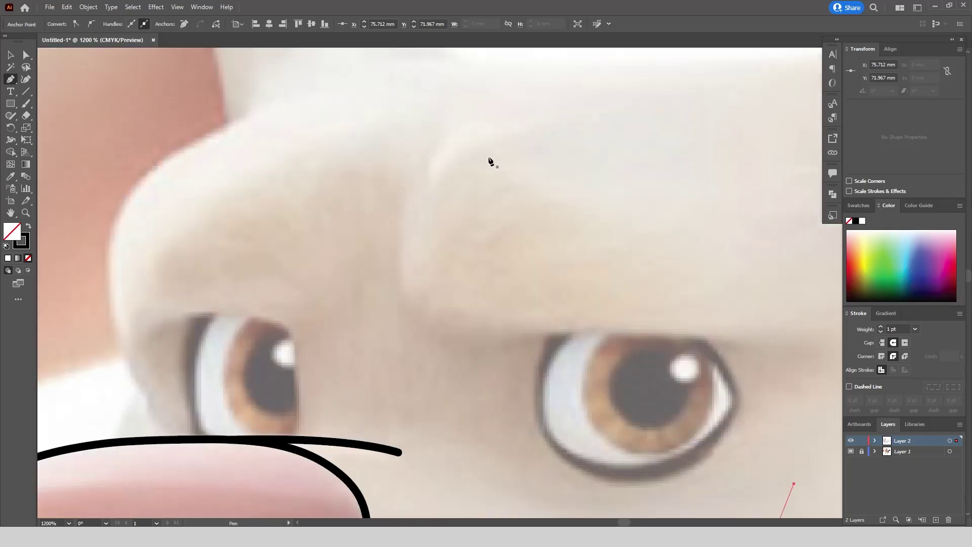
click(408, 185)
drag(423, 325, 454, 344)
drag(622, 330, 725, 332)
drag(784, 340, 806, 346)
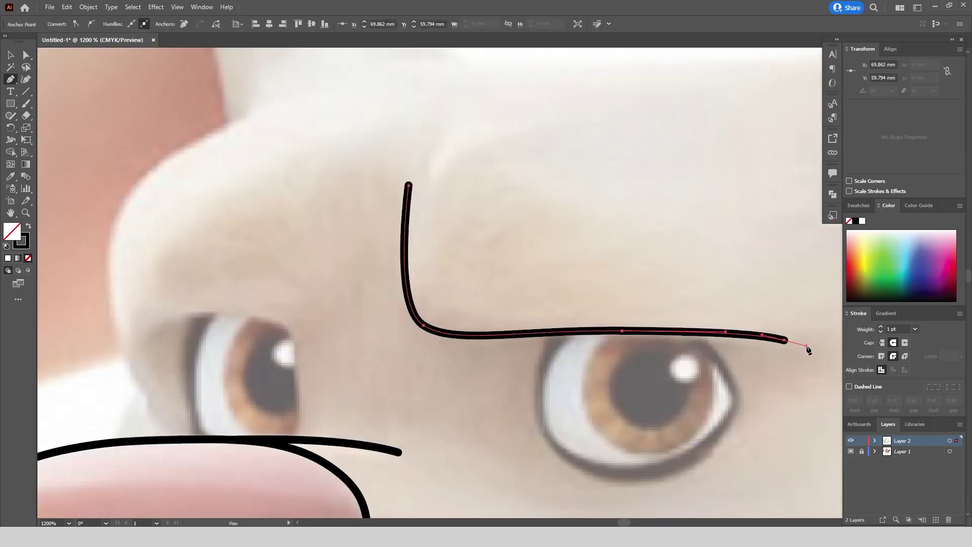
scroll(492, 263, down, 2)
Draw a circle about 6.8 mm across over the right eye's iris and narrow it slightly on both sides.
scroll(744, 362, up, 2)
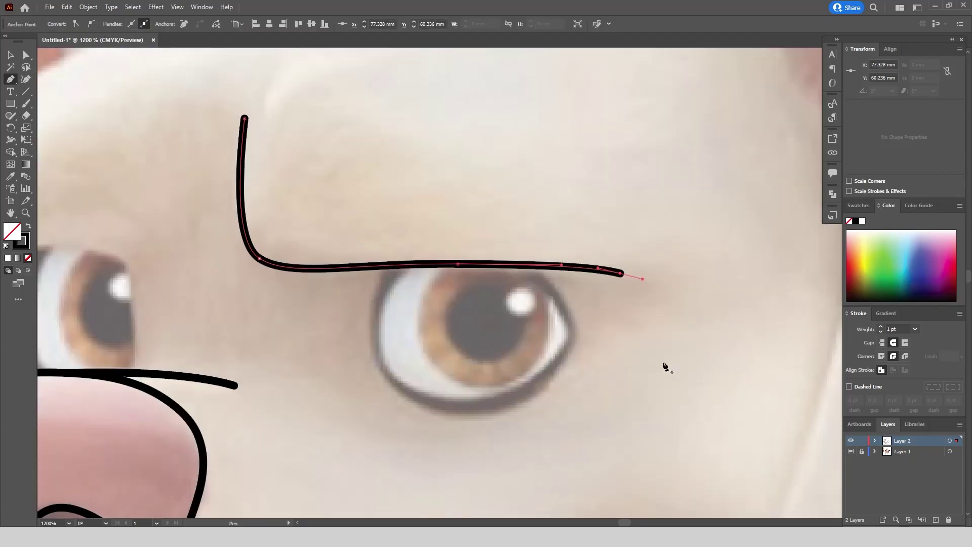
key(l)
drag(487, 323, 561, 397)
drag(527, 262, 530, 252)
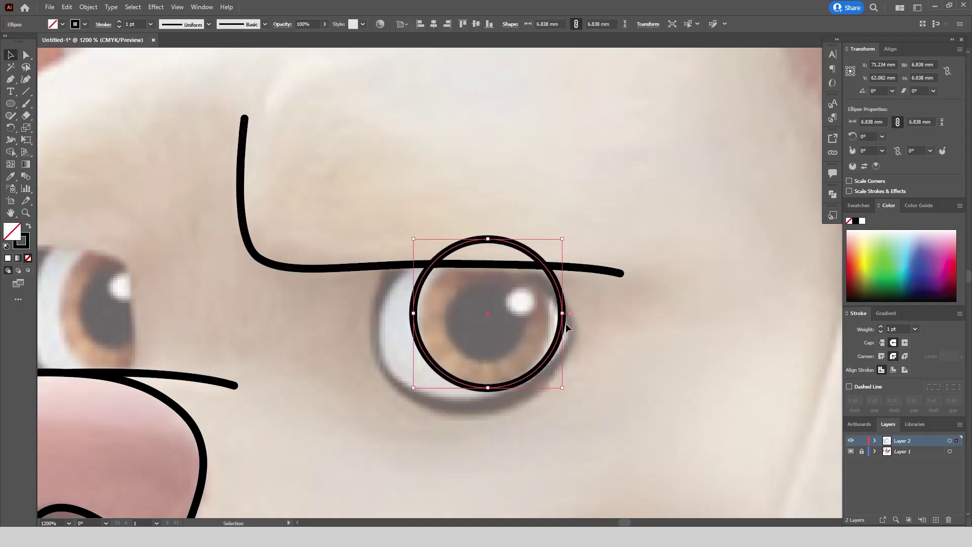
drag(563, 312, 556, 313)
drag(415, 312, 418, 313)
Remove the part of the right iris circle above the brow line with Shape Builder.
shift+click(242, 213)
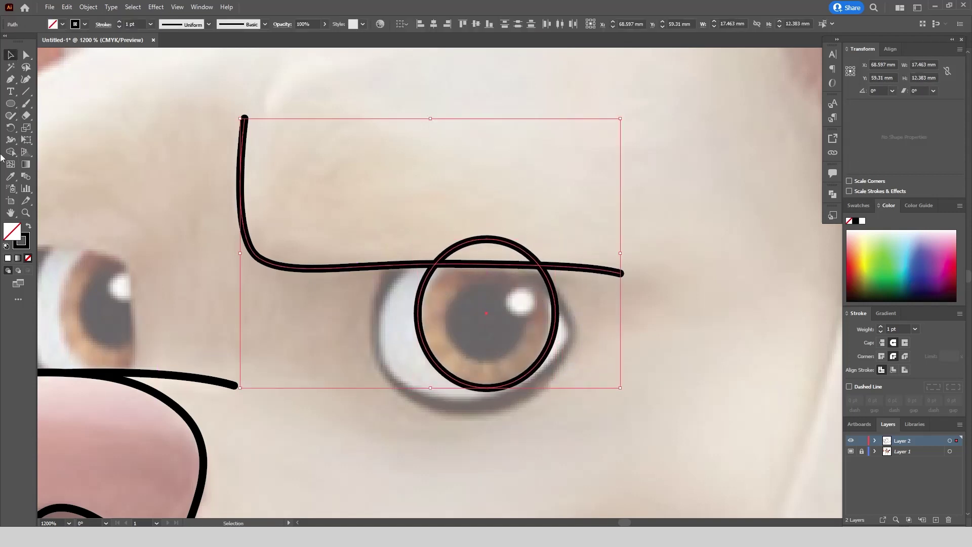
key(shift+m)
alt+click(475, 256)
Draw a pupil circle about 3.5 mm across inside the right iris, with black fill and no stroke.
drag(485, 323, 515, 331)
key(shift+x)
drag(515, 294, 527, 286)
Trace the right eye's outer outline with no fill and a black stroke, from the brow line around to the iris edge.
scroll(514, 177, down, 2)
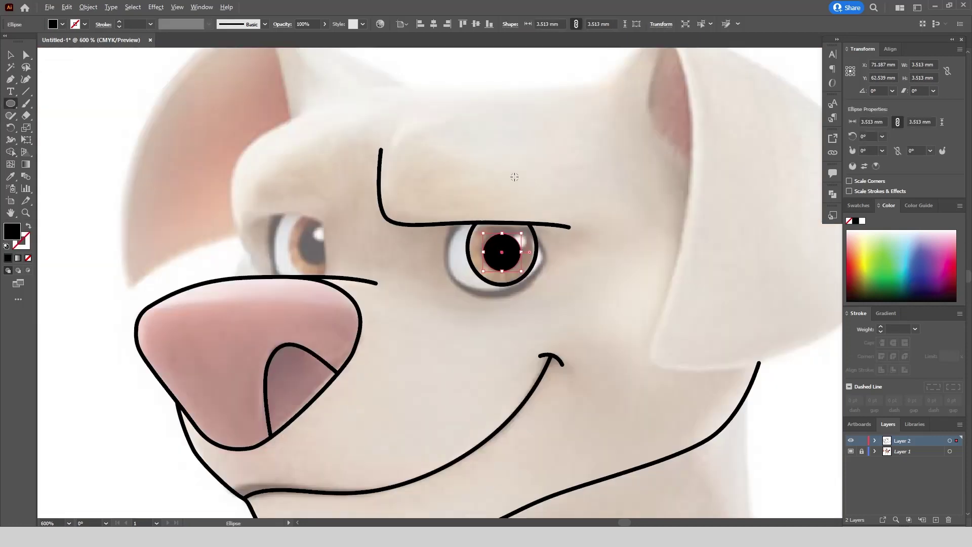
click(11, 79)
scroll(474, 231, up, 5)
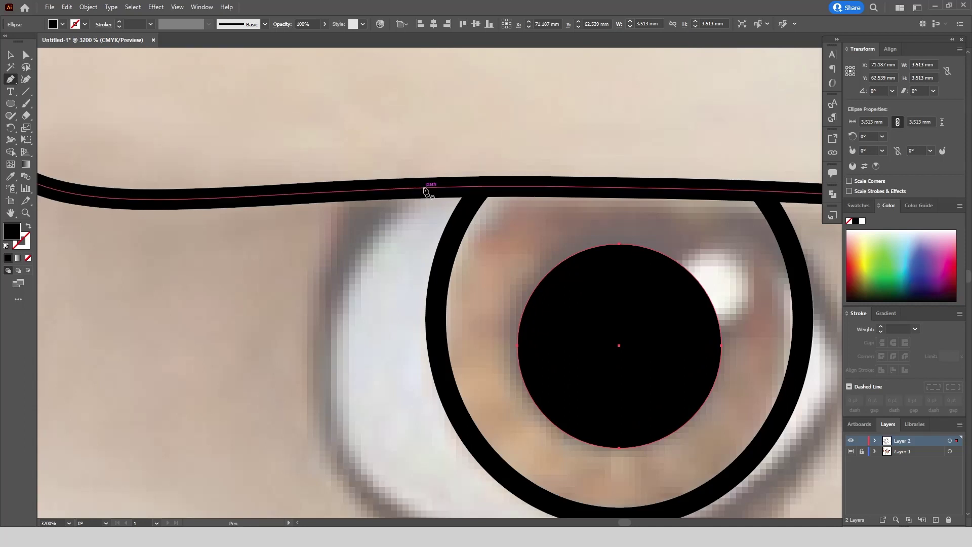
click(400, 191)
scroll(313, 274, down, 2)
mouse_move(323, 328)
mouse_down()
mouse_move(323, 420)
mouse_move(408, 424)
mouse_up()
key(shift+x)
drag(554, 394, 554, 392)
drag(582, 326, 586, 302)
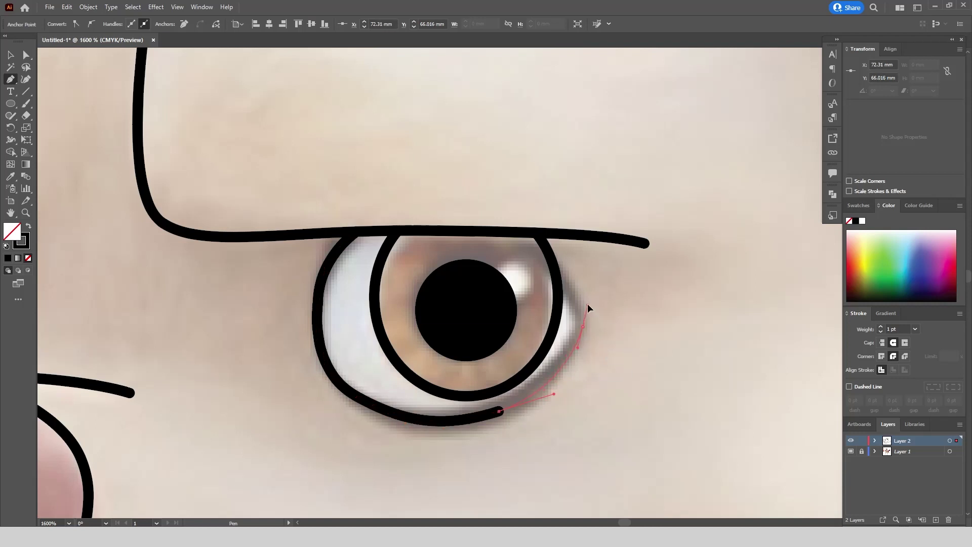
click(552, 268)
Trace the left eye's upper lid and inner edge down to the line above the nose.
scroll(630, 323, down, 2)
scroll(228, 309, up, 1)
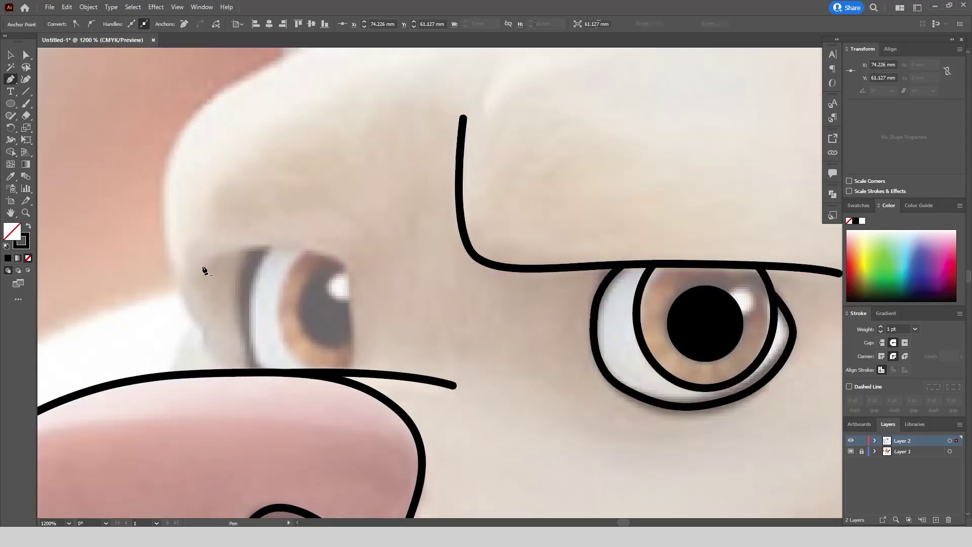
click(202, 265)
mouse_move(272, 245)
mouse_down()
mouse_move(310, 248)
mouse_move(356, 287)
mouse_up()
click(353, 373)
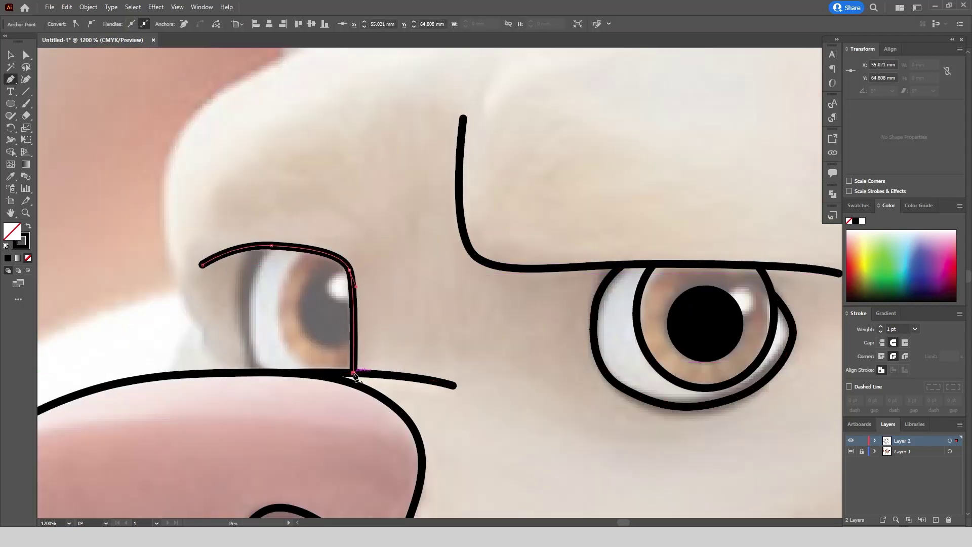
Trace the left eye's outer edge from the line above the nose up to the upper lid.
scroll(318, 146, down, 1)
scroll(282, 236, up, 4)
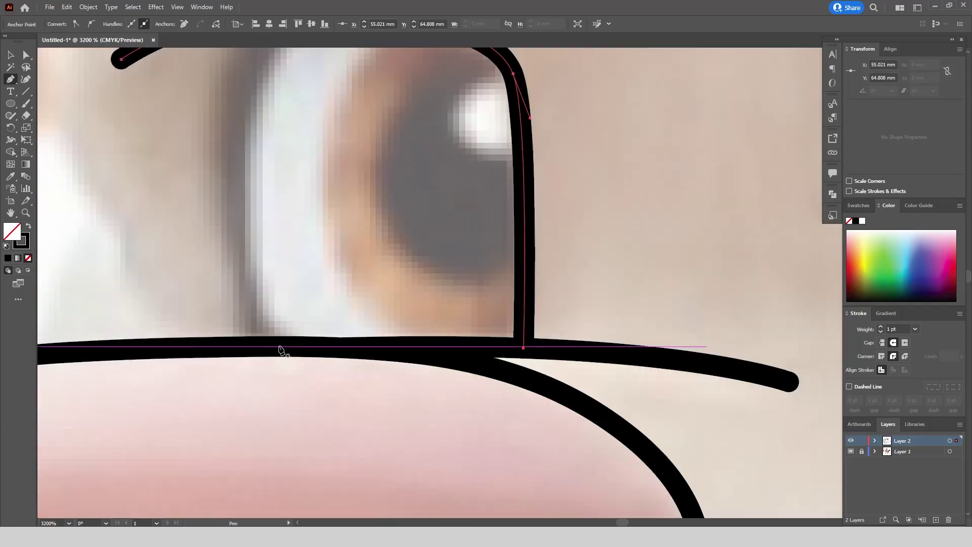
click(278, 347)
scroll(266, 307, down, 2)
drag(251, 249, 251, 206)
drag(280, 157, 297, 137)
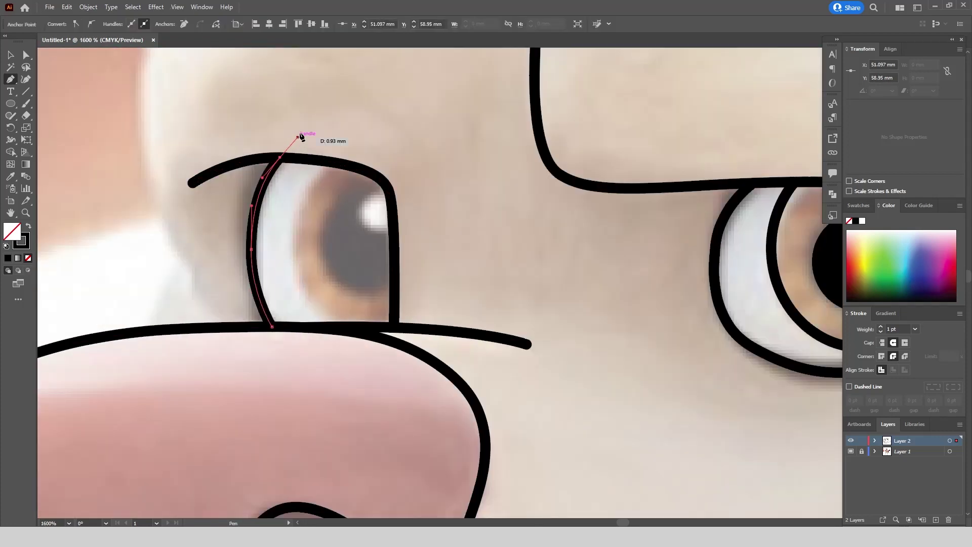
Draw an ellipse about 5.06 by 5.35 mm over the left eye's iris.
scroll(352, 143, down, 1)
drag(358, 215, 419, 266)
drag(362, 155, 364, 159)
drag(301, 218, 310, 219)
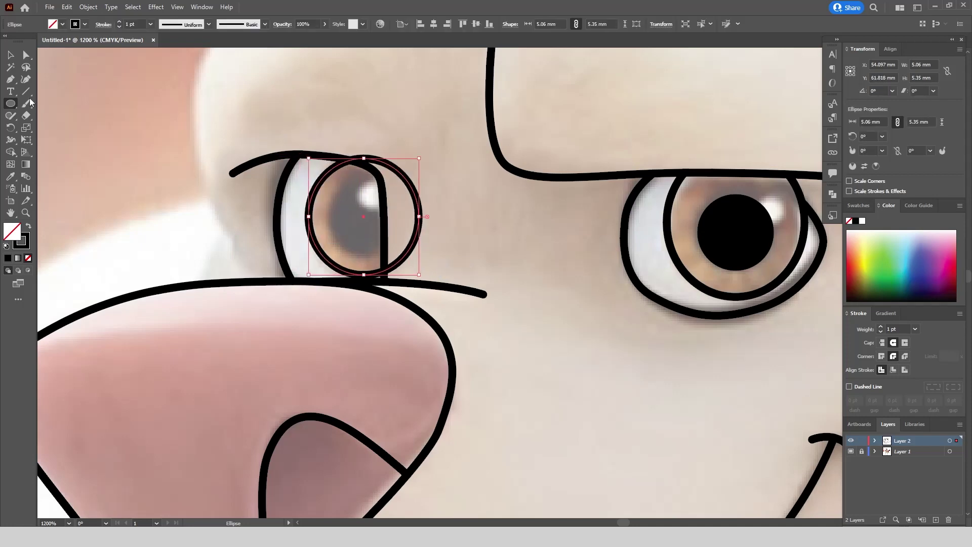
Remove the part of the left iris ellipse beyond the eye's inner edge with Shape Builder.
click(11, 54)
click(421, 182)
click(413, 189)
shift+click(385, 202)
click(12, 152)
alt+click(402, 202)
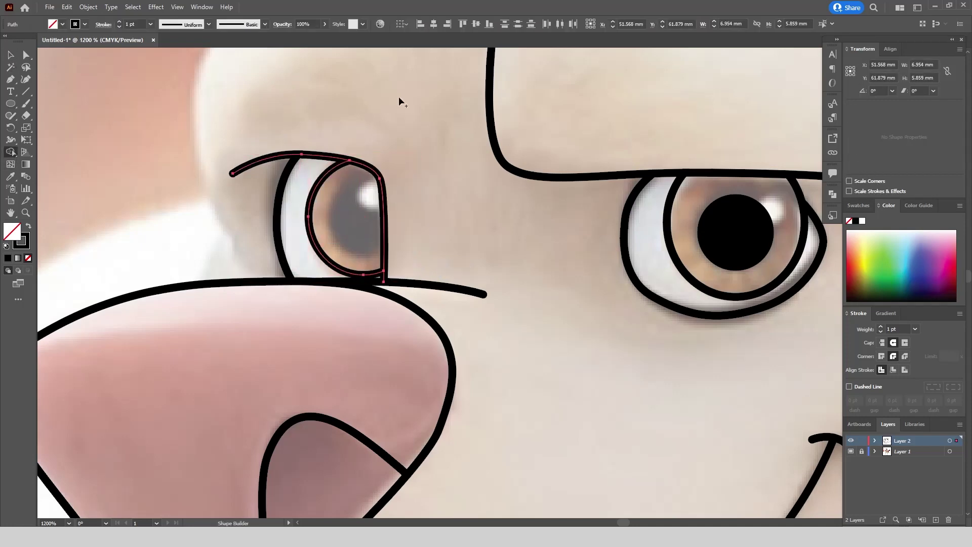
Draw a black-filled left pupil about 3.2 by 3.6 mm and trim its overhang beyond the iris with Shape Builder.
drag(356, 217, 395, 252)
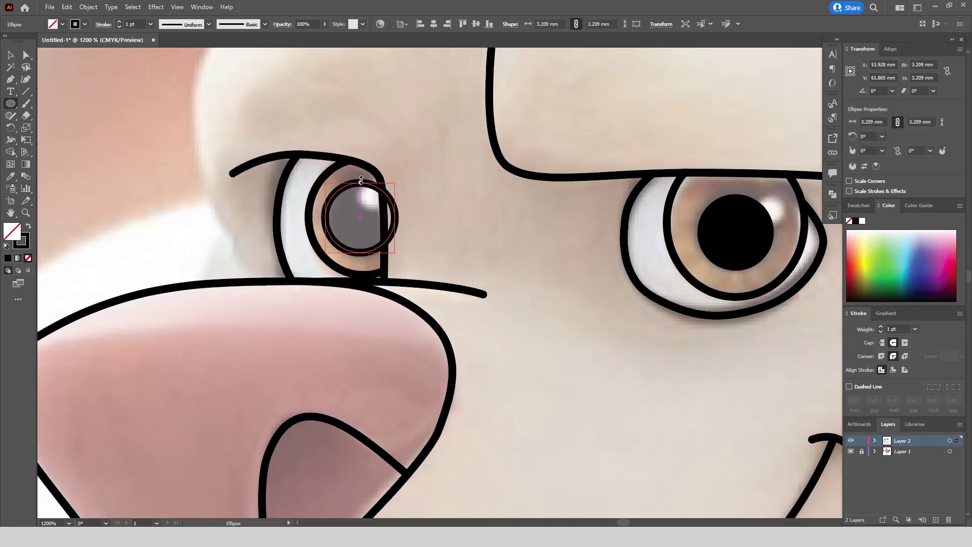
click(29, 228)
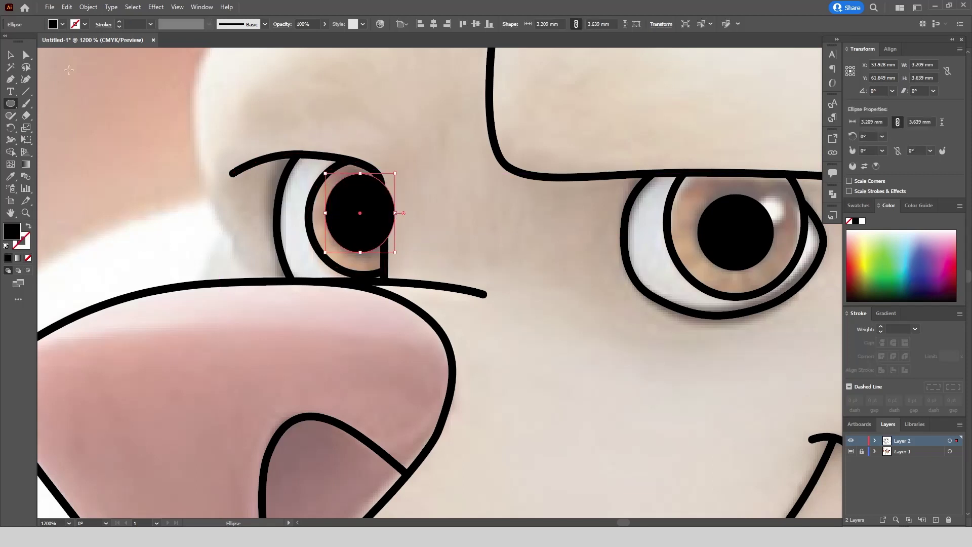
key(v)
shift+click(365, 167)
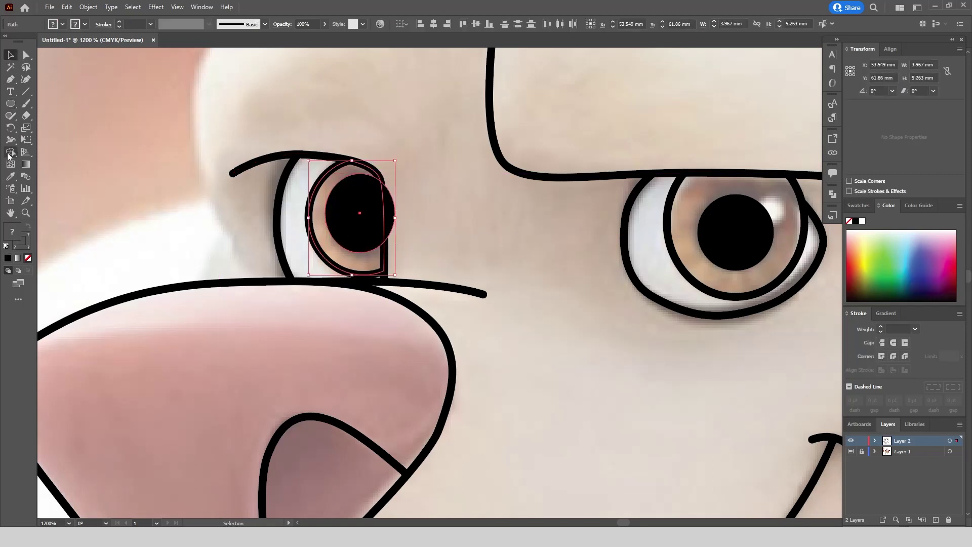
click(11, 152)
alt+click(388, 206)
click(10, 55)
click(177, 152)
Trace the right ear's top edge from the head over the peak, with no fill and a black stroke.
scroll(310, 217, down, 3)
scroll(305, 332, down, 1)
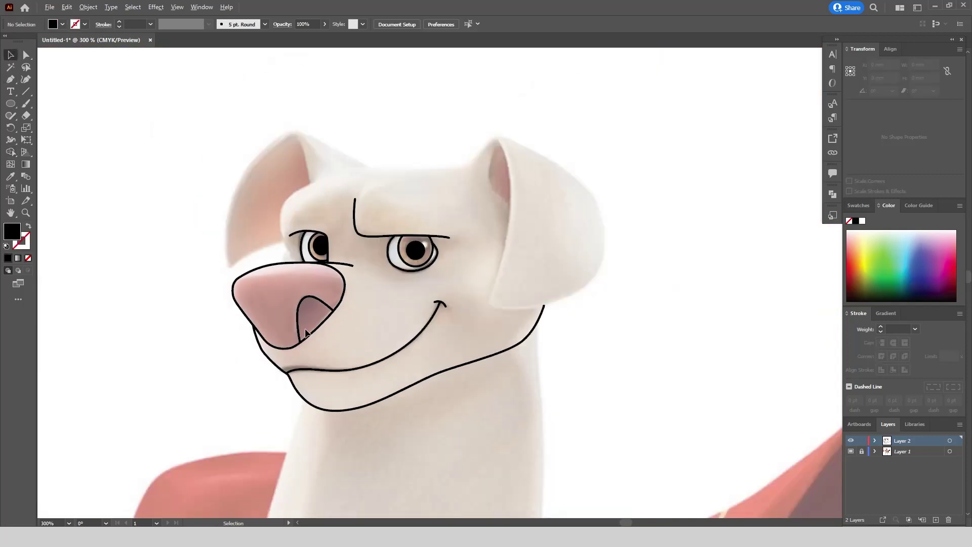
scroll(471, 163, up, 4)
click(442, 212)
drag(523, 141, 548, 135)
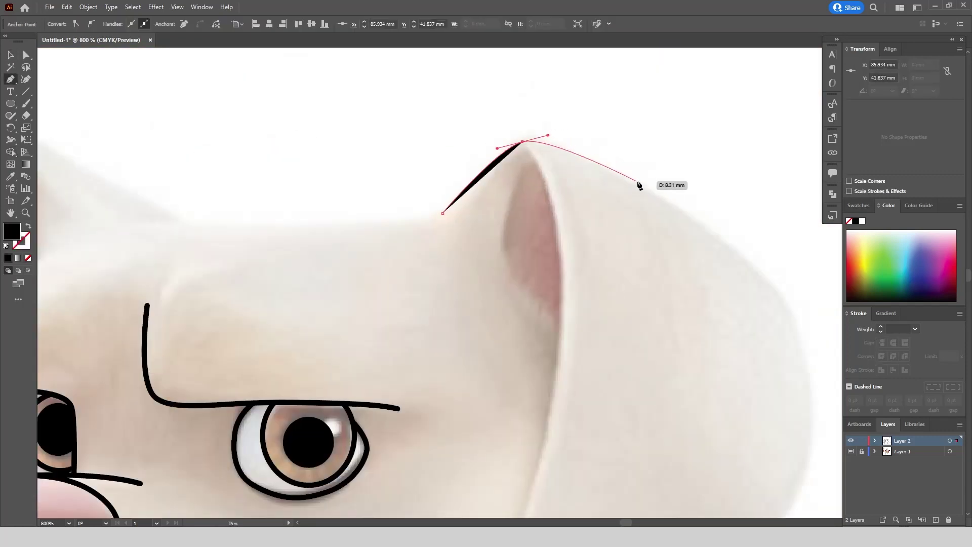
drag(637, 184, 685, 213)
key(Escape)
key(shift+x)
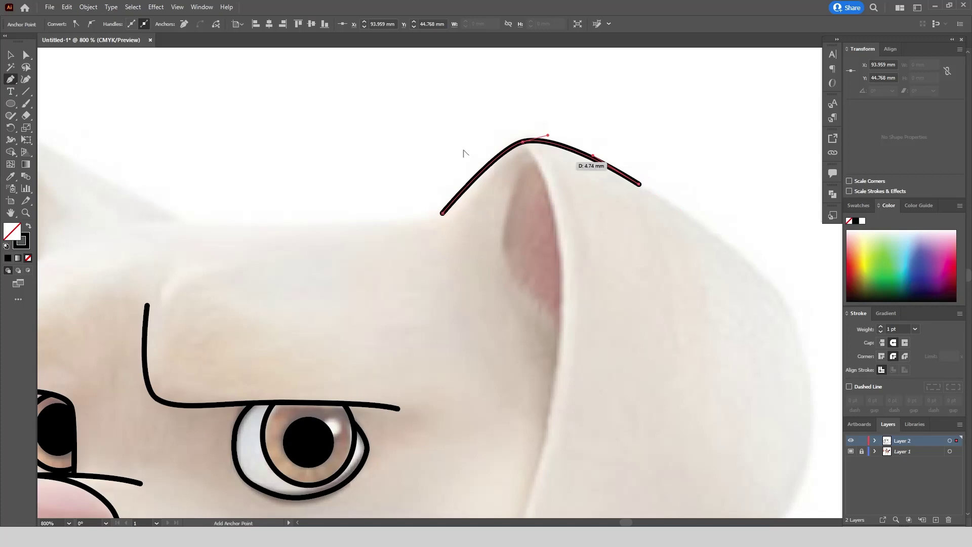
Continue the right ear outline down its outer edge and along the bottom to the lower front tip.
drag(463, 151, 296, 122)
drag(577, 225, 616, 271)
drag(629, 300, 636, 323)
scroll(645, 241, down, 1)
scroll(613, 509, up, 1)
drag(648, 363, 648, 366)
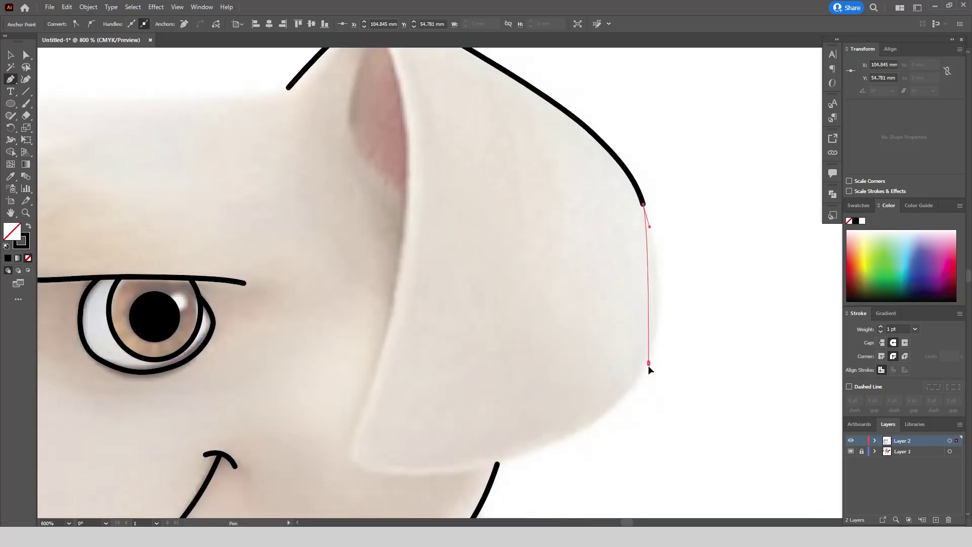
drag(621, 419, 621, 421)
drag(479, 466, 434, 475)
drag(354, 461, 343, 453)
Trace the right ear's front fold up to the peak and around the pink inner-ear opening.
drag(371, 381, 385, 338)
scroll(474, 305, down, 2)
scroll(473, 304, up, 2)
drag(485, 147, 468, 136)
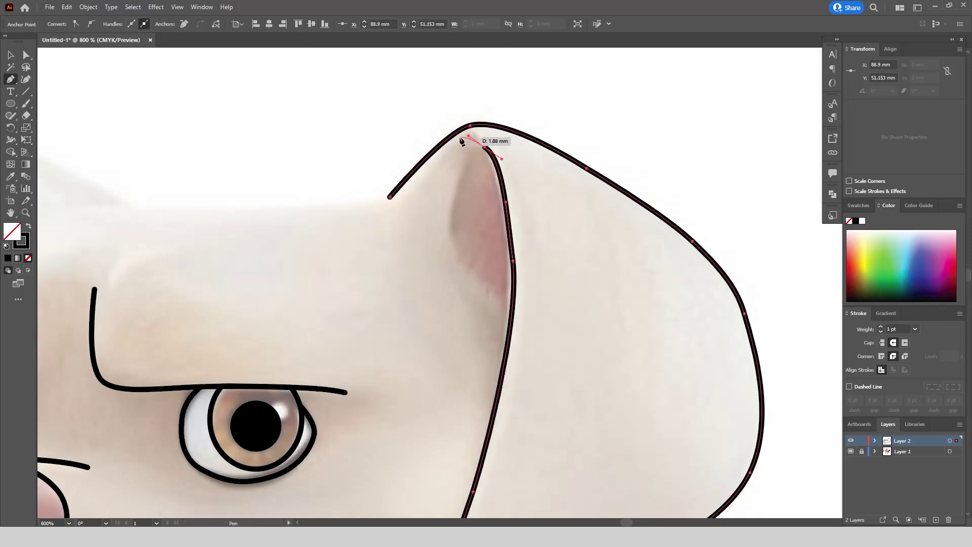
drag(447, 192, 447, 194)
drag(453, 248, 463, 274)
drag(502, 300, 508, 305)
Move the inner-ear path's open end onto the right ear's fold line and deselect the path.
key(a)
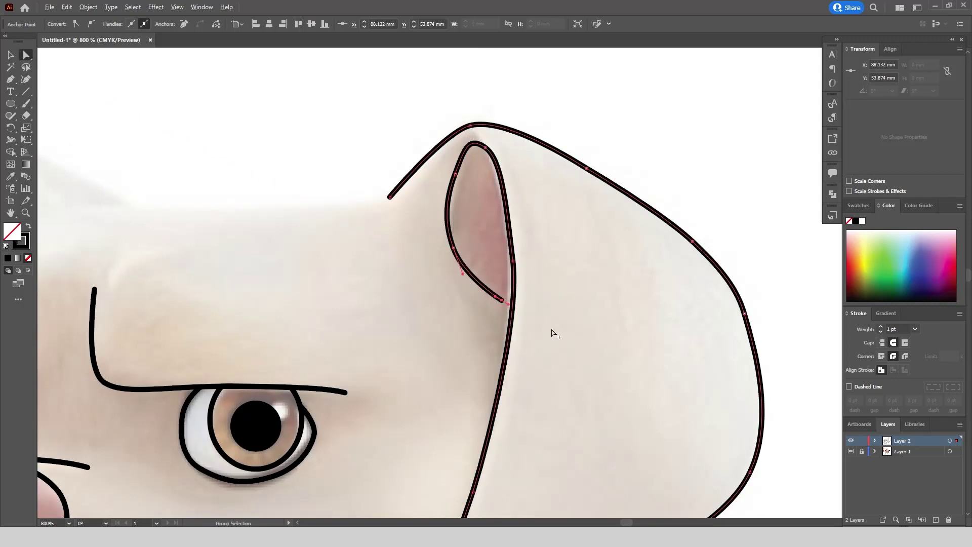
scroll(548, 331, up, 2)
drag(455, 271, 478, 281)
click(585, 248)
Trace the left ear's outer edge from its lower tip over the peak and partway down toward the head.
scroll(587, 248, down, 4)
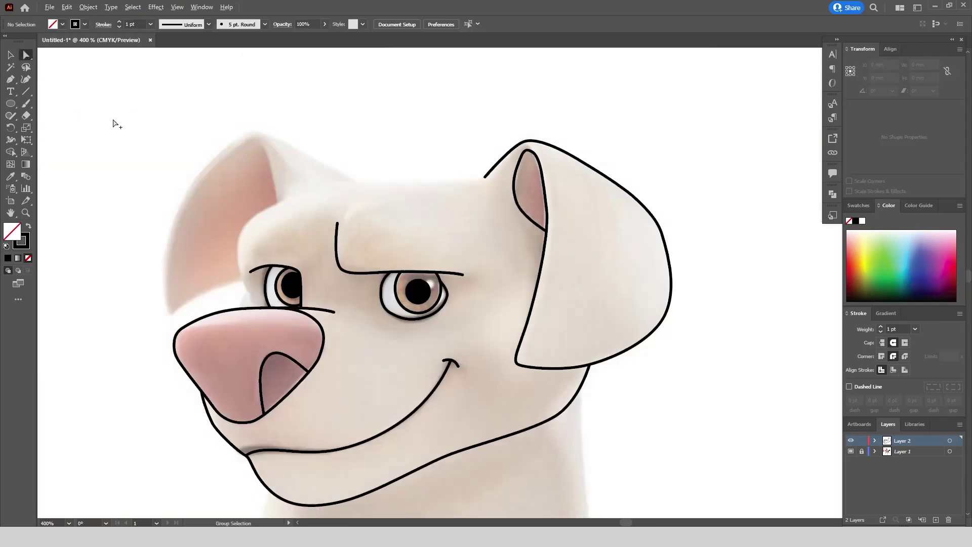
scroll(154, 338, up, 2)
click(204, 391)
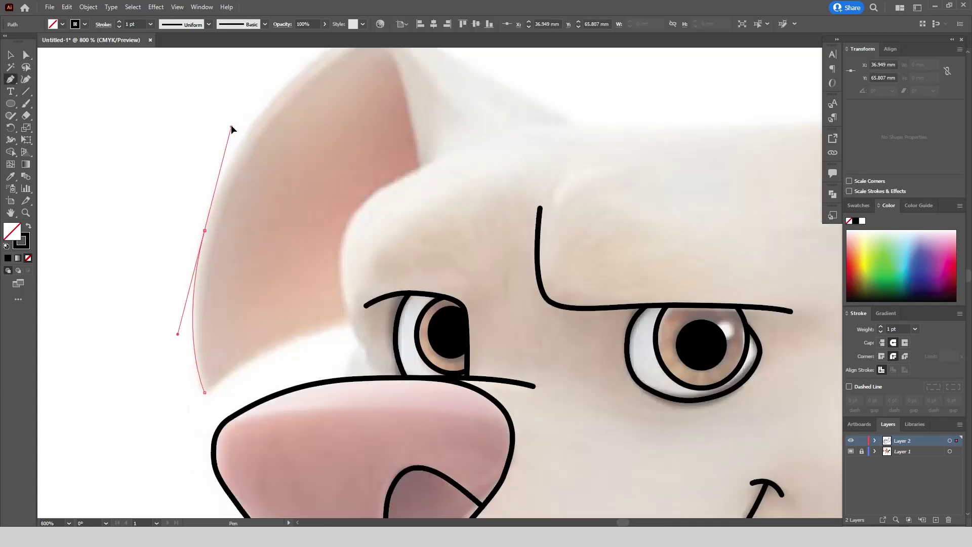
scroll(230, 126, up, 3)
key(ctrl+=)
drag(259, 159, 289, 136)
drag(344, 121, 385, 121)
drag(490, 181, 516, 200)
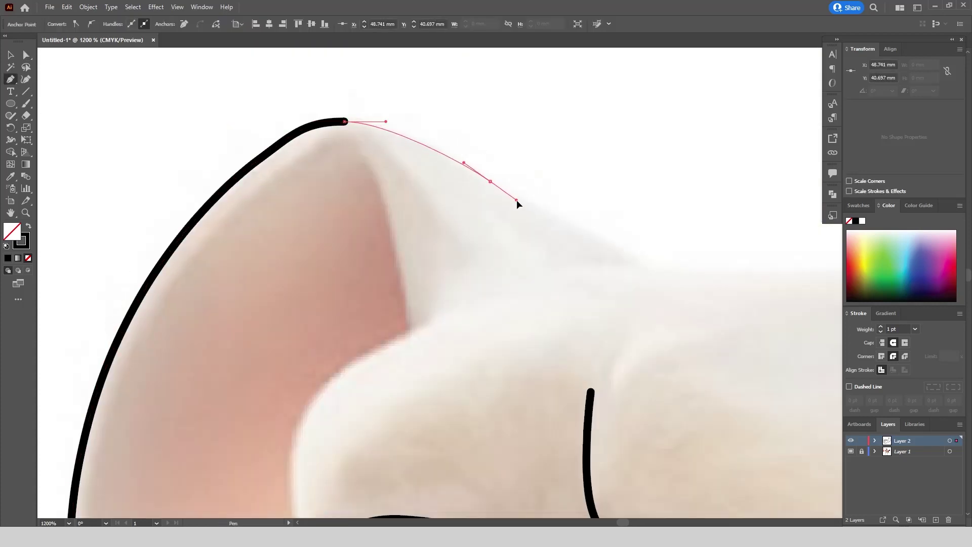
Continue the left ear path along the top of the head to the start of the right ear outline.
scroll(615, 249, down, 1)
drag(616, 249, 480, 254)
drag(562, 253, 602, 252)
scroll(709, 244, up, 1)
drag(709, 244, 582, 245)
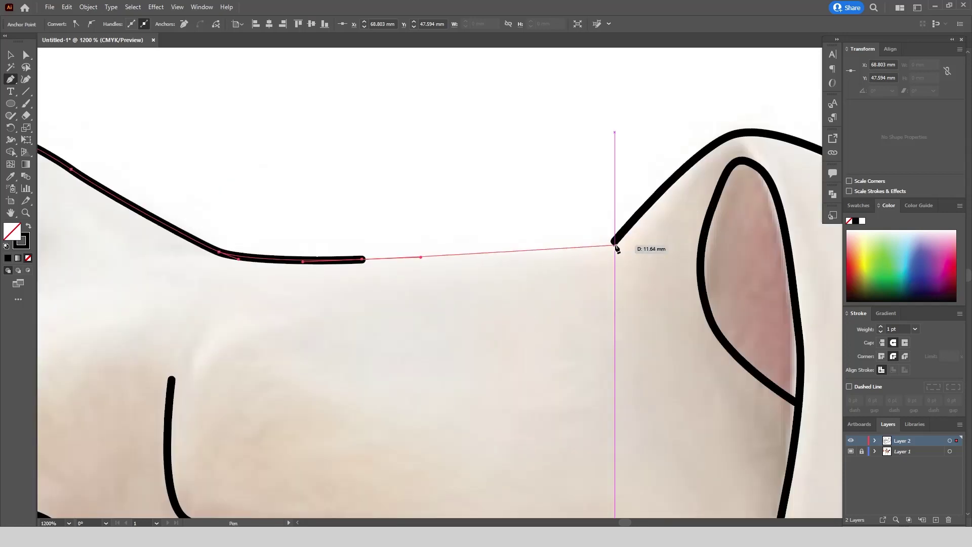
click(615, 247)
Trace the left side of the forehead and face from the inner ear down to the top of the nose.
scroll(434, 120, down, 4)
scroll(311, 172, up, 3)
click(405, 192)
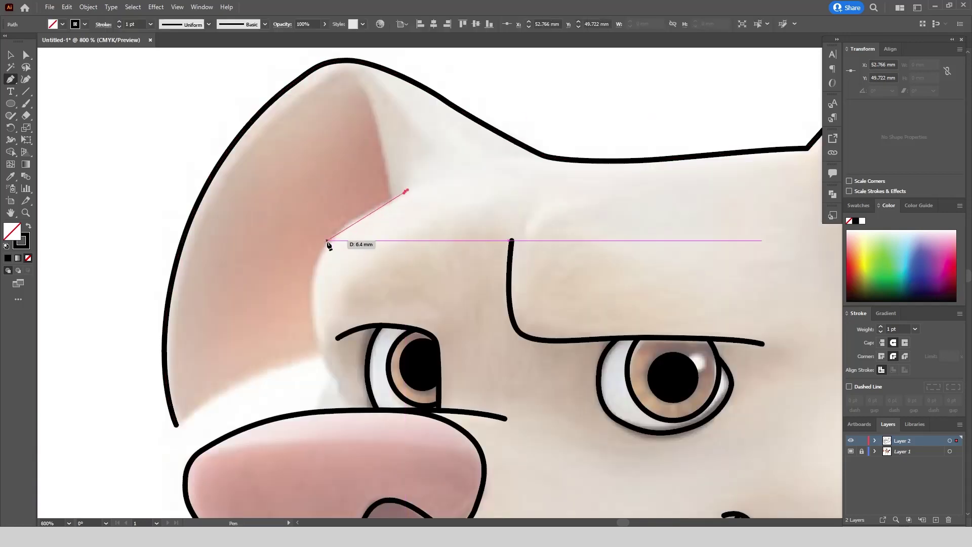
drag(327, 241, 302, 268)
drag(349, 411, 361, 420)
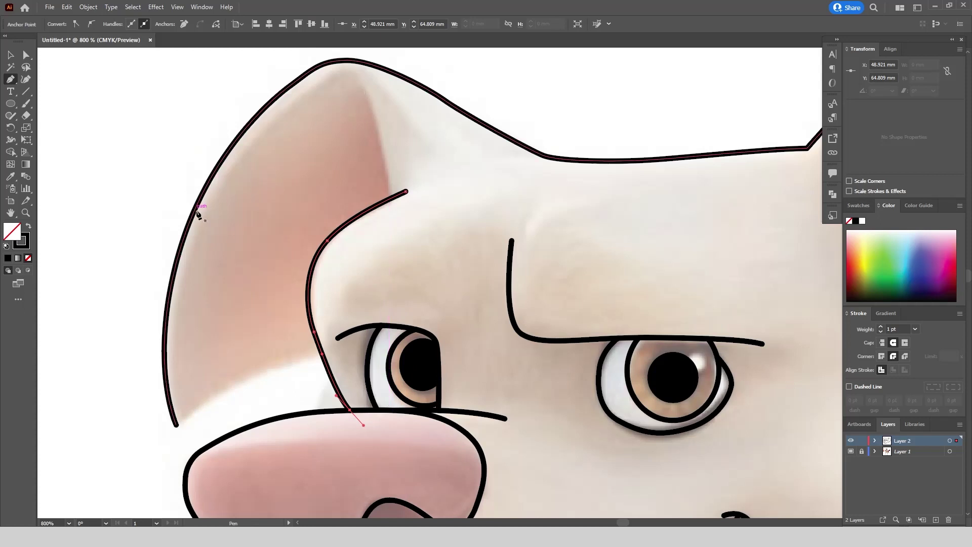
Trace the left ear's lower edge to the face outline and its inner fold from the face line up to the peak.
click(177, 424)
drag(242, 379, 274, 369)
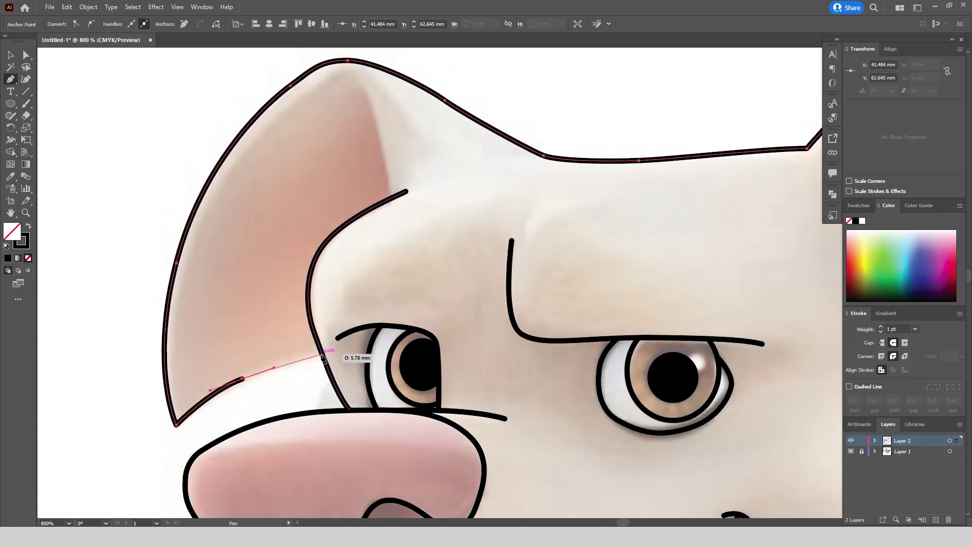
click(321, 351)
click(389, 199)
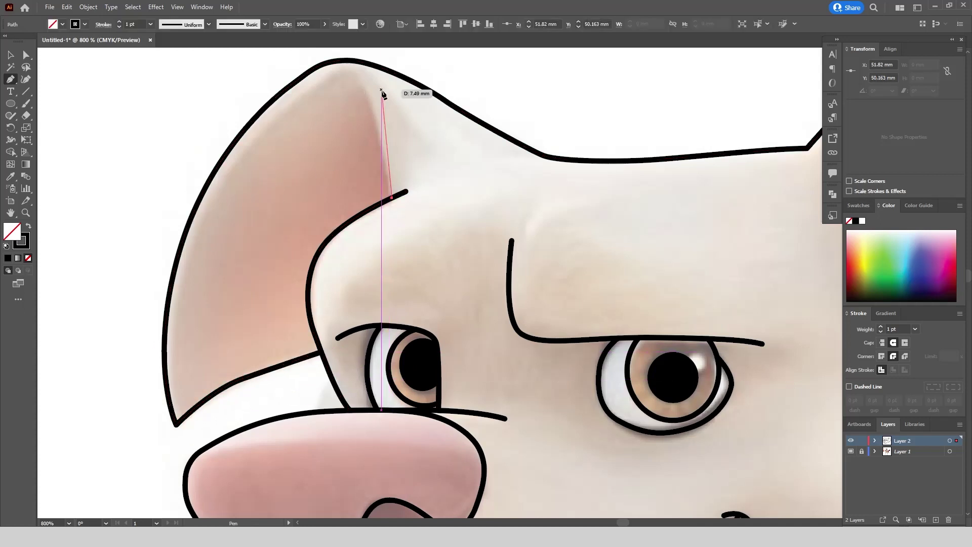
drag(364, 92, 348, 67)
drag(173, 277, 131, 378)
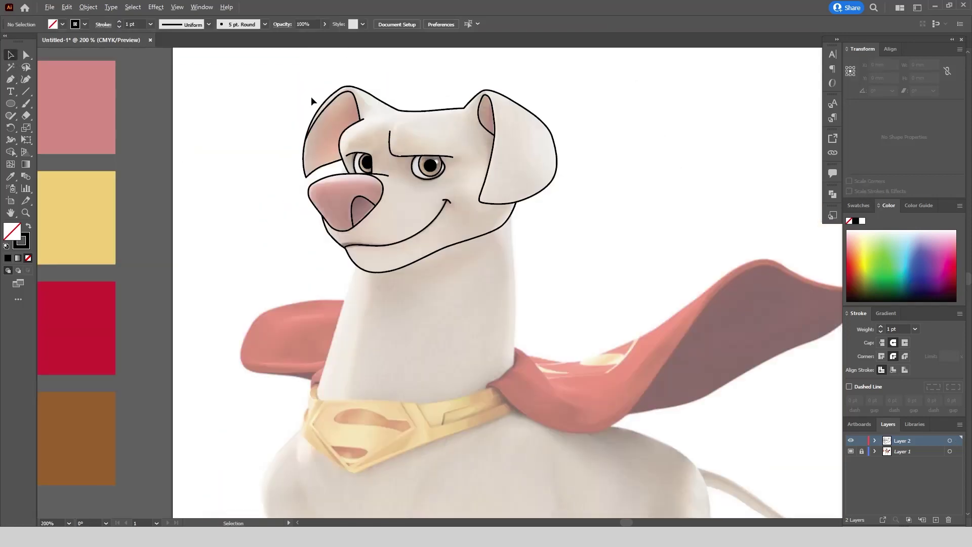
Trace the collar's upper edge with the Pen tool from its left end across the emblem to the red cape.
scroll(311, 96, down, 3)
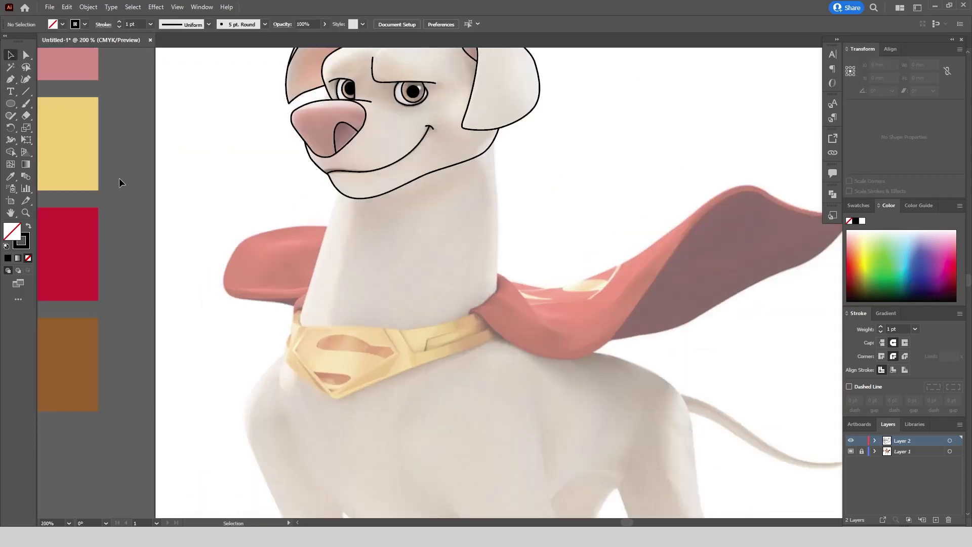
click(15, 80)
scroll(299, 319, up, 3)
click(314, 263)
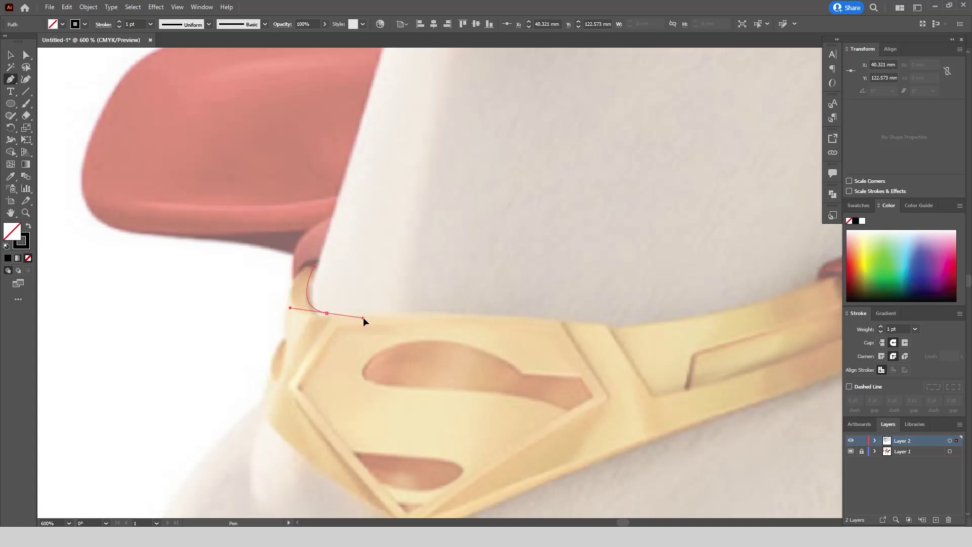
drag(551, 315, 570, 314)
click(611, 327)
scroll(627, 318, right, 3)
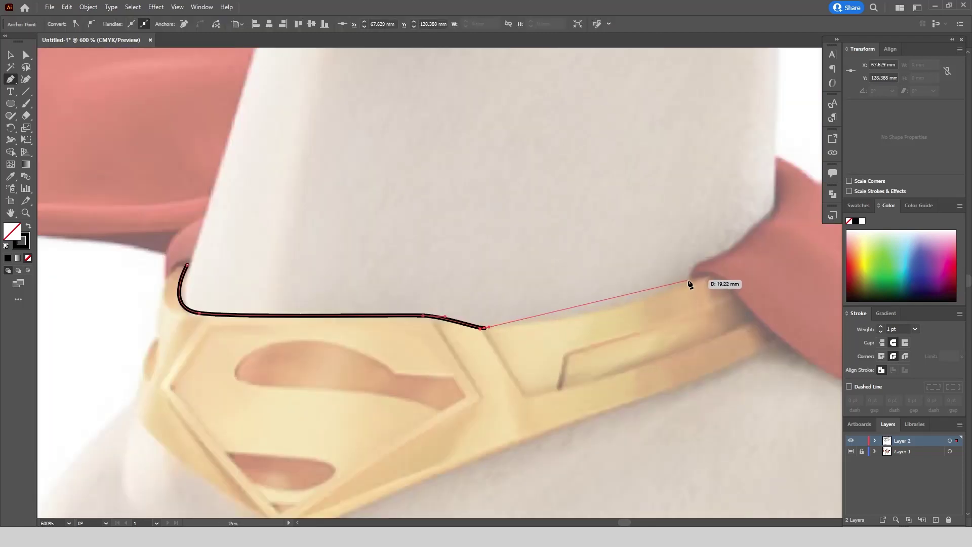
drag(689, 284, 774, 246)
Trace the right side of the neck from the cape up to the jaw line.
scroll(774, 246, down, 3)
scroll(636, 247, up, 3)
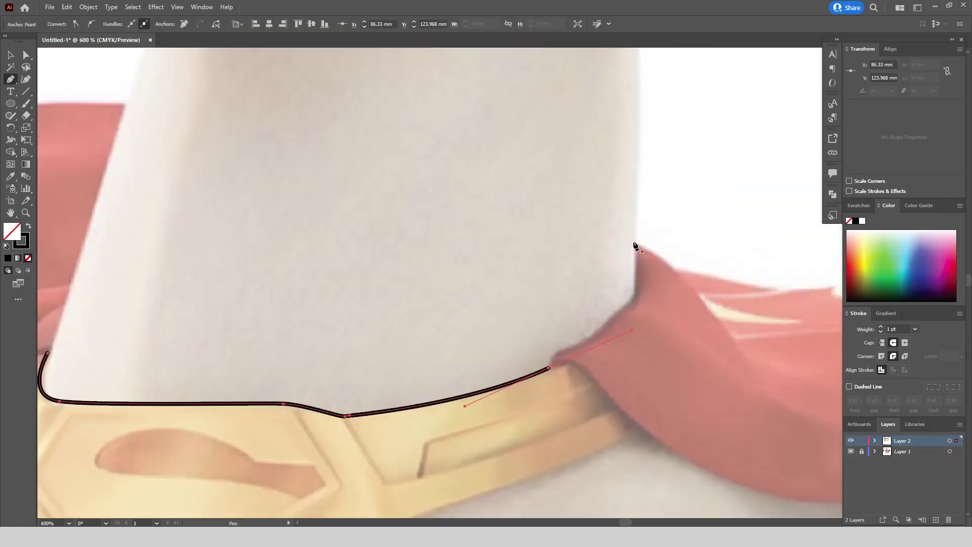
click(634, 296)
scroll(658, 319, up, 3)
drag(642, 137, 642, 136)
scroll(642, 136, down, 1)
scroll(642, 152, up, 4)
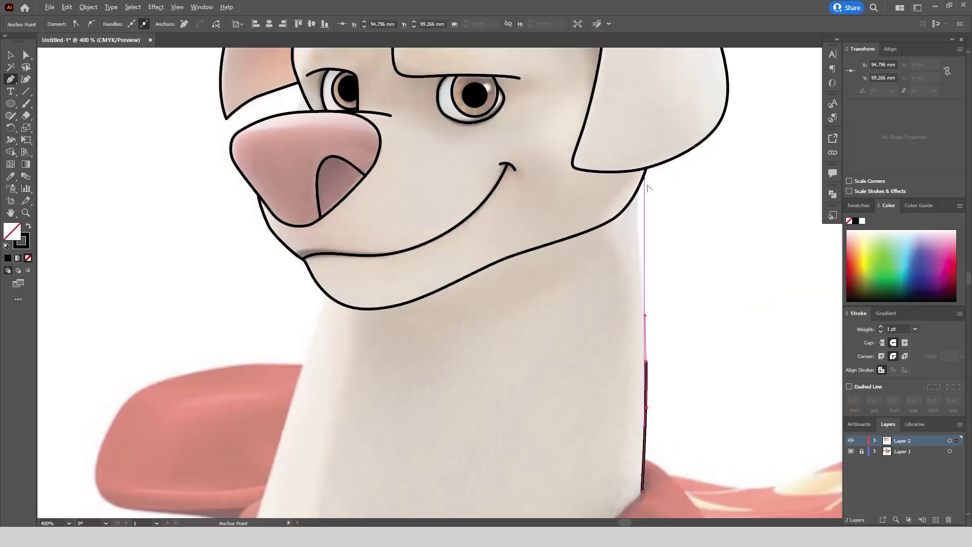
click(636, 190)
Trace the cape's edge along the neck, linking the collar's upper right end to the right neck line.
scroll(633, 283, down, 4)
scroll(615, 360, up, 2)
click(569, 385)
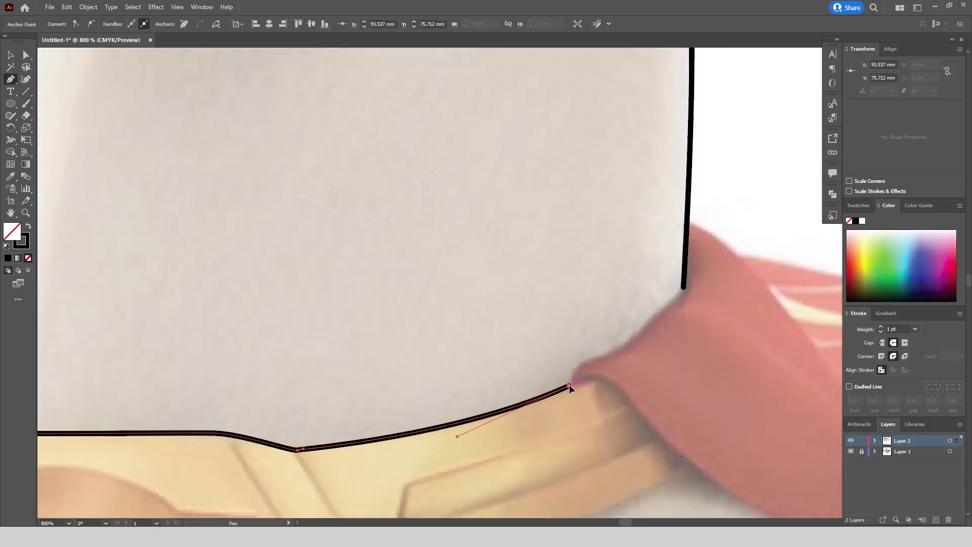
drag(582, 363, 620, 351)
click(669, 304)
click(683, 287)
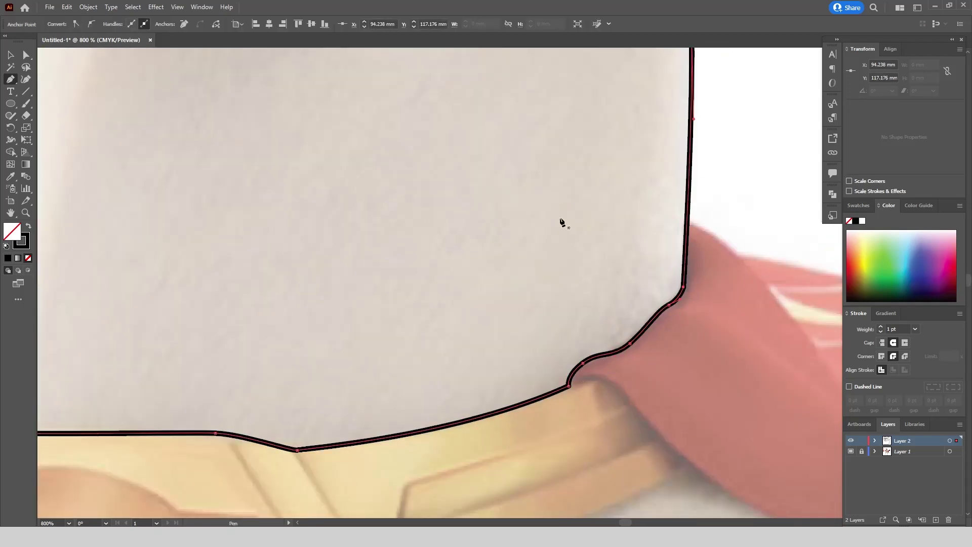
Trace the collar's left end and outer edge down to the tip below the emblem.
scroll(562, 223, down, 3)
scroll(243, 288, up, 3)
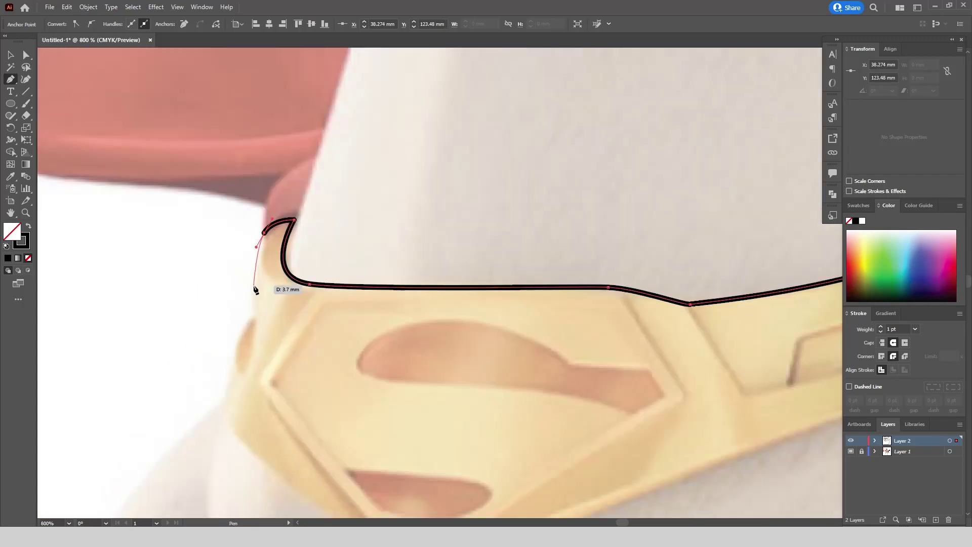
click(254, 286)
drag(229, 426, 144, 297)
drag(258, 381, 290, 403)
drag(338, 423, 361, 424)
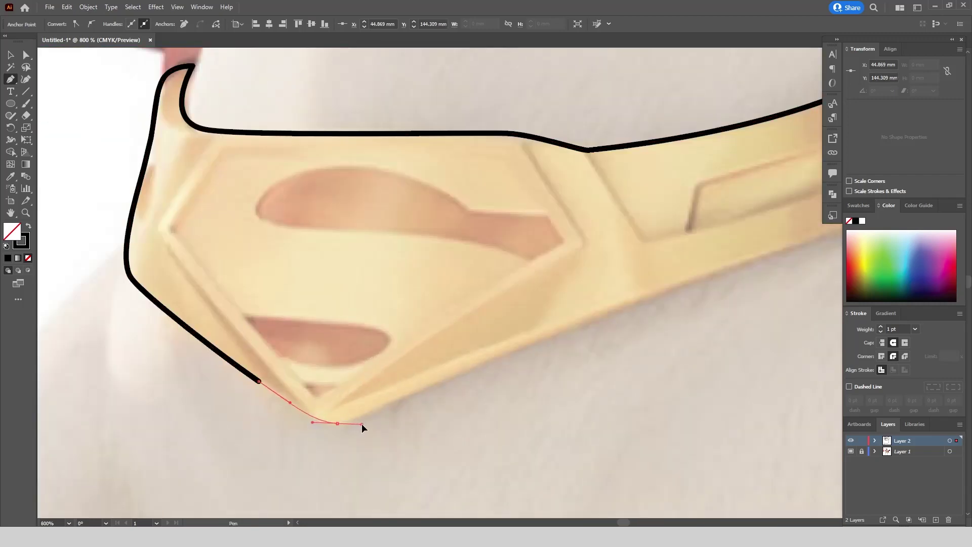
Continue the collar path along its lower edge from the emblem's tip to the cape.
drag(515, 349, 564, 329)
drag(661, 300, 584, 299)
scroll(501, 330, down, 3)
scroll(631, 290, up, 3)
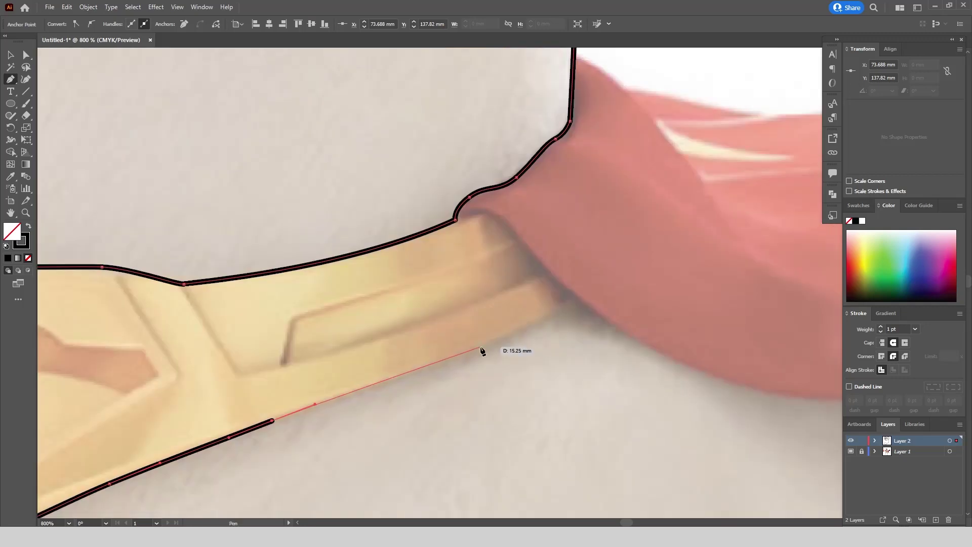
drag(485, 344, 527, 329)
click(567, 294)
Trace the cape's edge over the collar's right end up to the collar's upper corner.
scroll(456, 267, down, 1)
scroll(569, 312, up, 2)
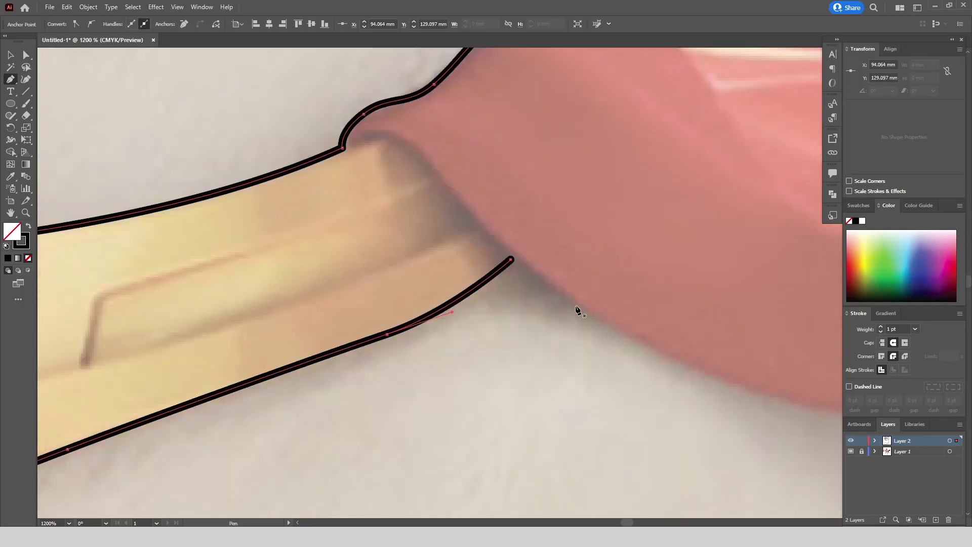
click(574, 302)
drag(482, 229, 458, 198)
scroll(526, 225, down, 1)
scroll(469, 173, up, 2)
drag(412, 151, 367, 139)
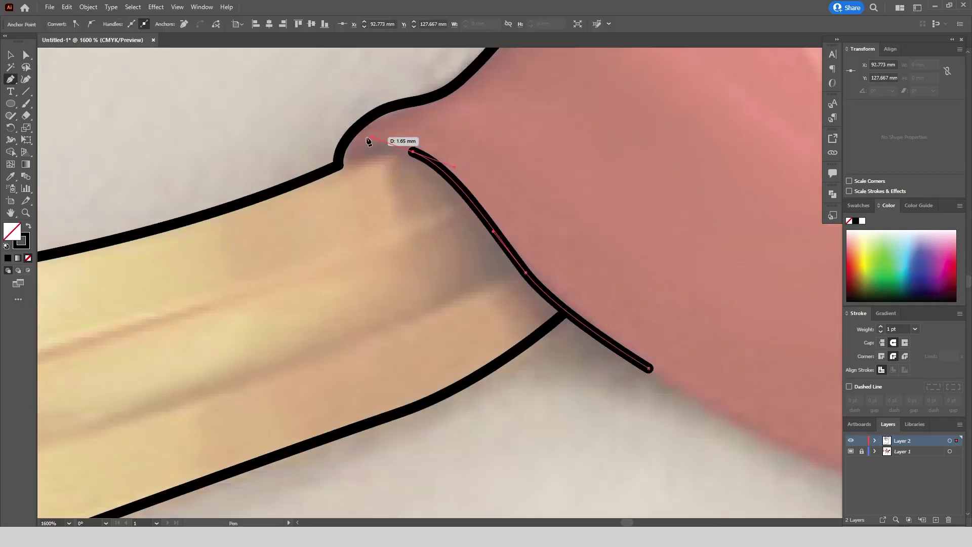
click(343, 163)
Continue the cape path along its lower curve over the dog's back and up the fold line.
scroll(324, 355, down, 2)
scroll(448, 385, up, 2)
drag(445, 364, 309, 292)
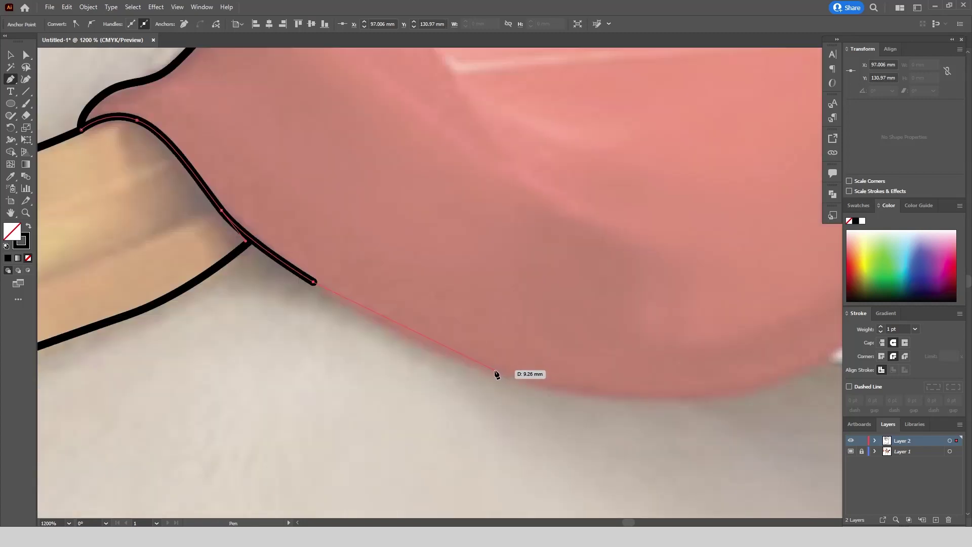
drag(493, 371, 380, 368)
drag(569, 360, 657, 325)
scroll(653, 304, down, 1)
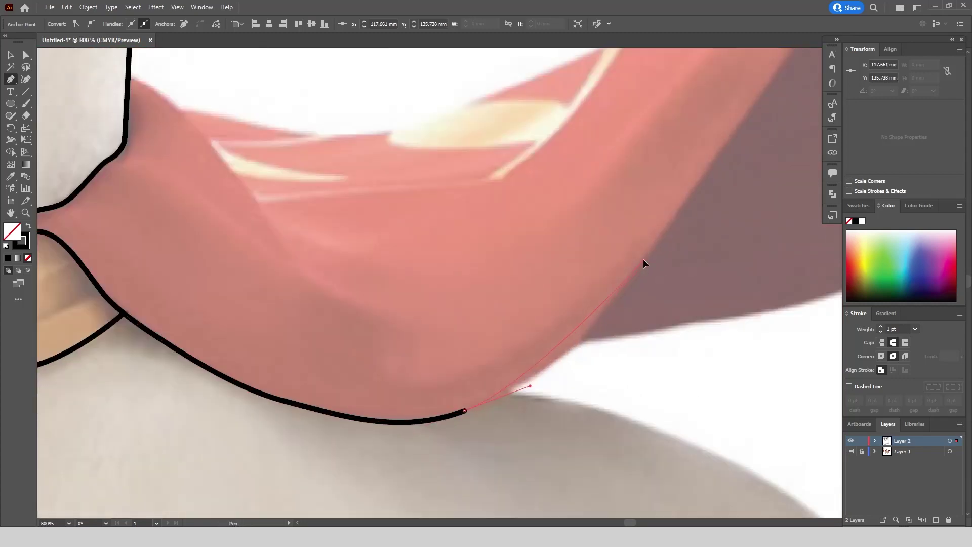
drag(700, 182, 699, 182)
Extend the cape's fold line over the crest and down toward the far end of the cape.
scroll(537, 255, down, 4)
scroll(627, 167, up, 3)
drag(600, 164, 465, 247)
drag(596, 176, 648, 188)
drag(768, 245, 768, 245)
Trace the cape's upturned pointed tip and bring the path back to the fold line.
scroll(768, 245, down, 3)
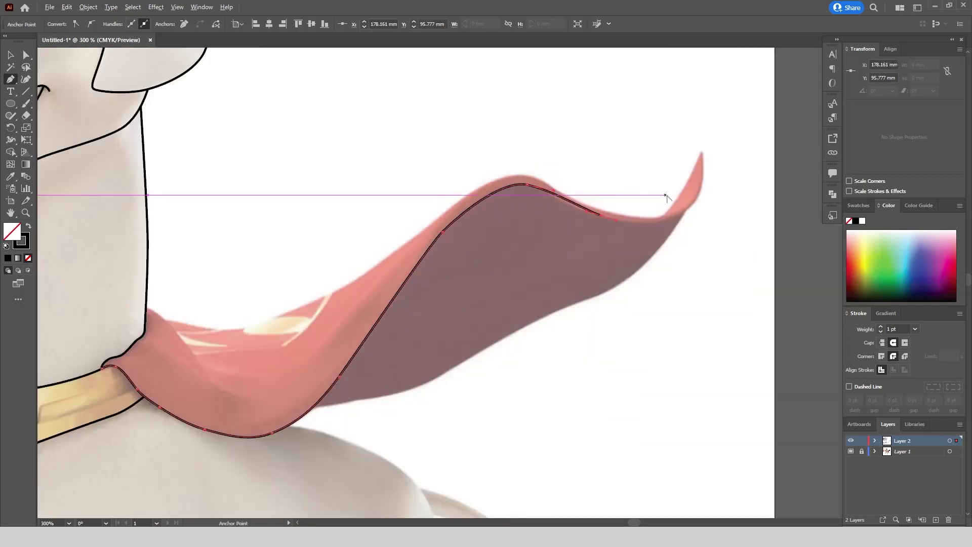
scroll(692, 231, up, 3)
key(ctrl+minus)
drag(625, 251, 643, 219)
click(635, 153)
drag(567, 279, 533, 300)
key(a)
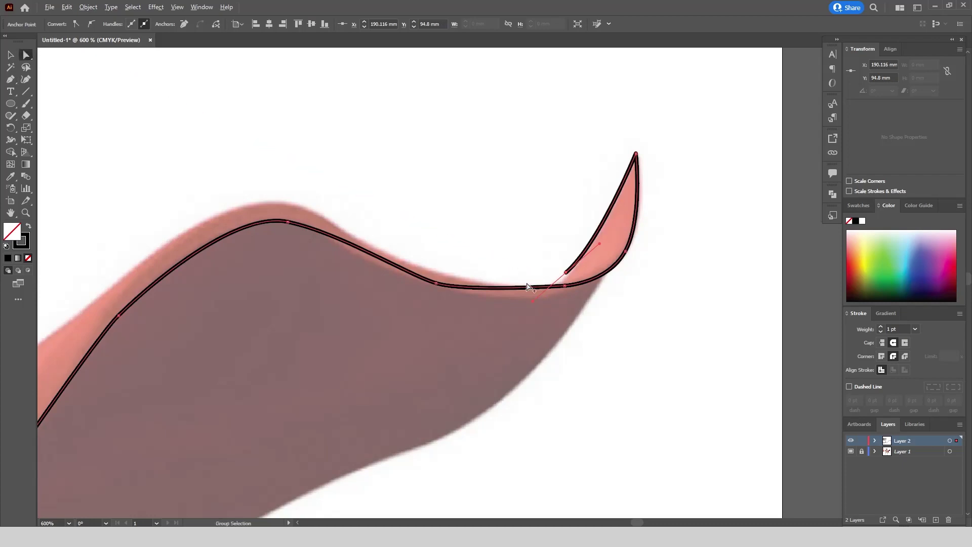
scroll(553, 279, up, 3)
click(579, 223)
Trace the cape's upper edge from the right neck line through the dip and up past the yellow emblem.
scroll(716, 213, down, 5)
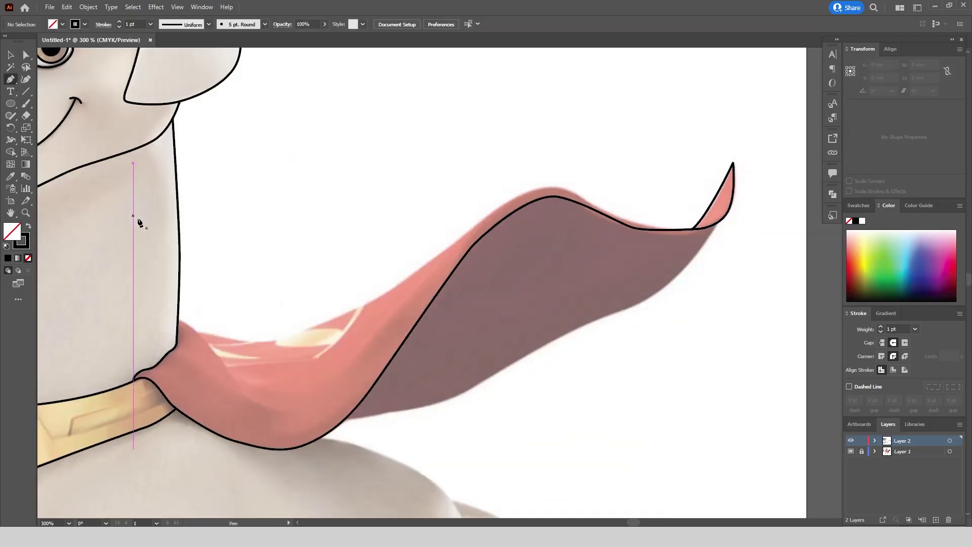
scroll(235, 309, up, 3)
click(80, 336)
drag(123, 358, 139, 375)
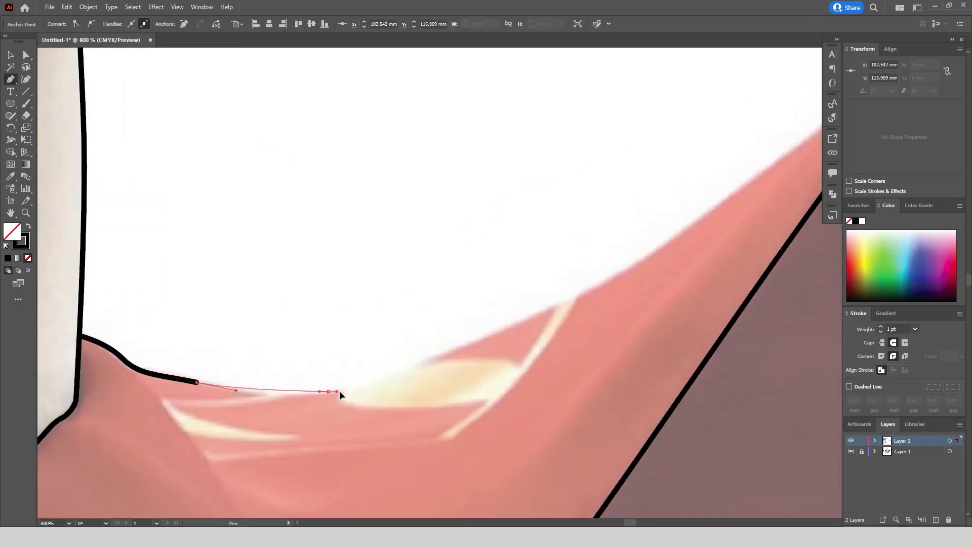
drag(339, 391, 375, 389)
drag(503, 329, 547, 307)
drag(643, 255, 690, 222)
Continue the cape's upper edge over the crest and end it on the fold line.
drag(689, 221, 334, 414)
scroll(570, 192, down, 2)
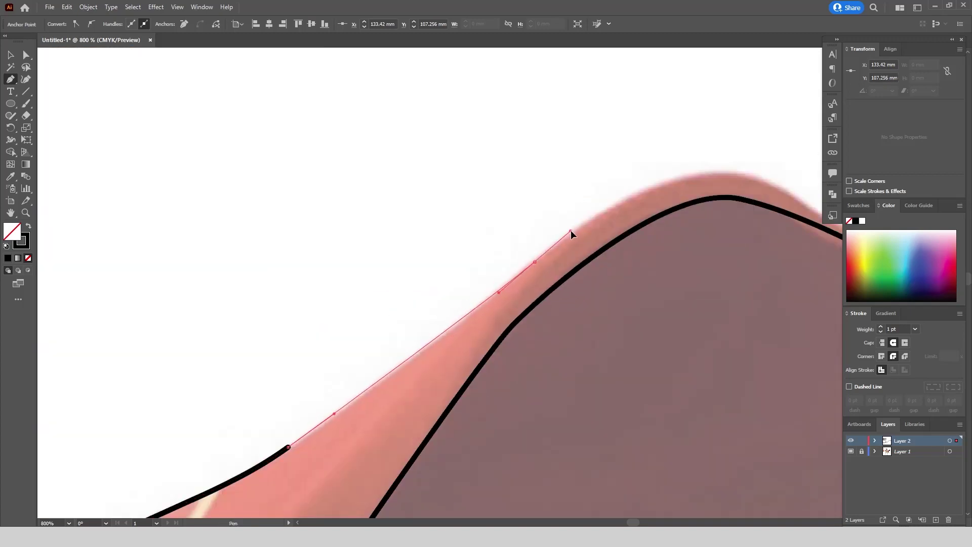
scroll(570, 230, down, 1)
drag(495, 262, 535, 258)
click(597, 310)
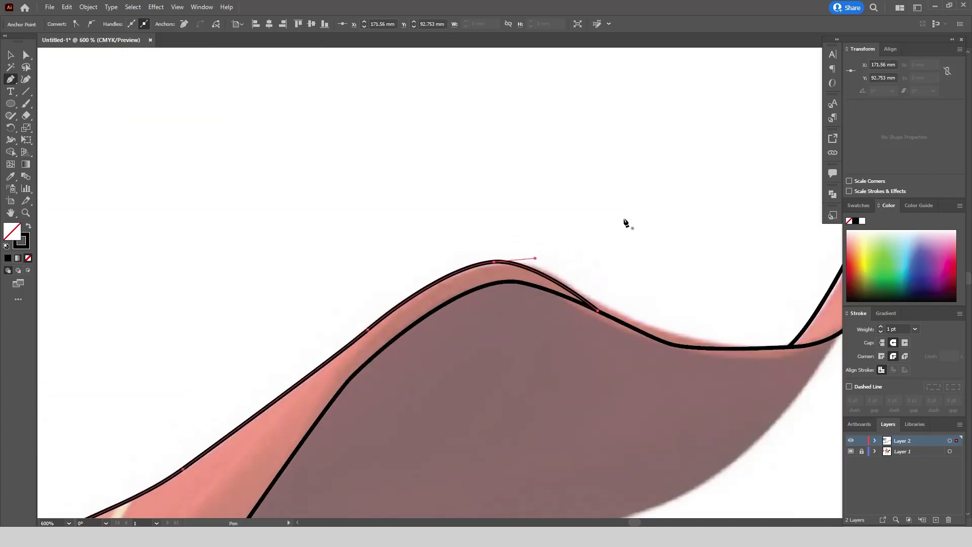
Trace the first stretch of the dark cape lining's lower edge, starting from the fold above the dog's back.
scroll(624, 219, down, 4)
scroll(483, 361, up, 5)
drag(451, 291, 495, 284)
drag(600, 266, 635, 260)
scroll(572, 299, down, 4)
scroll(663, 282, up, 4)
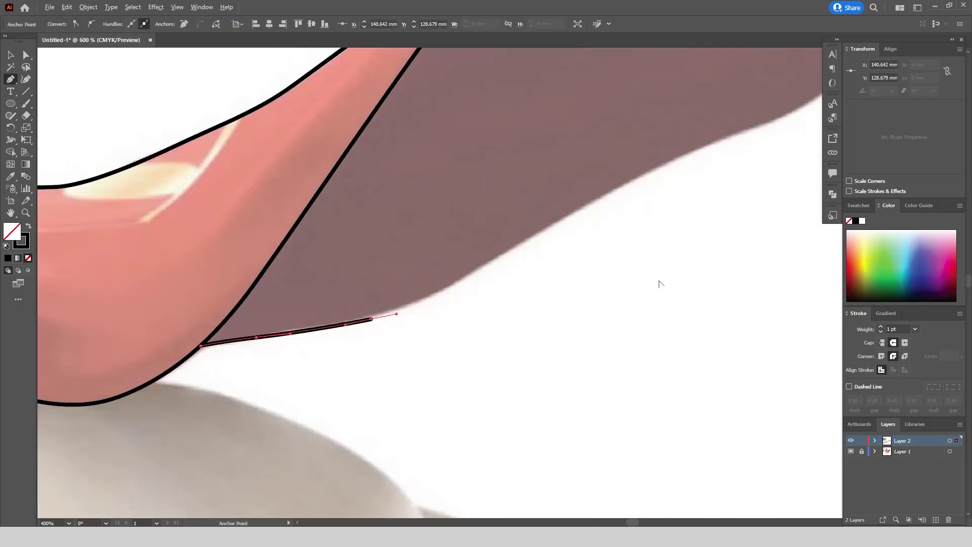
drag(433, 253, 482, 221)
Continue the dark lining's lower edge up to the base of the cape's pointed tip.
scroll(481, 222, down, 4)
scroll(574, 164, up, 4)
drag(405, 288, 438, 275)
drag(585, 210, 631, 180)
scroll(608, 196, down, 3)
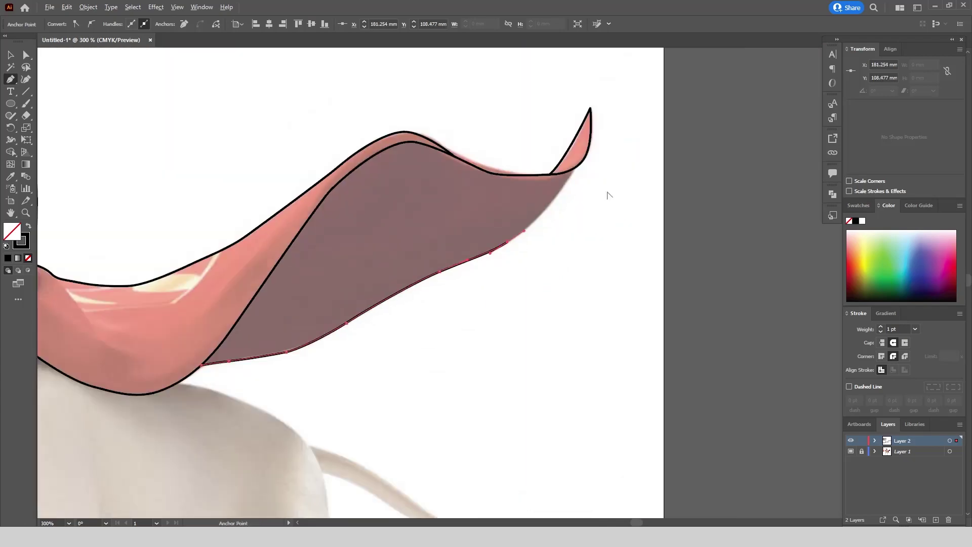
scroll(614, 181, up, 2)
drag(501, 214, 523, 183)
click(537, 160)
Trace the left side of the neck from the jaw down to the collar's upper left corner.
scroll(605, 193, down, 3)
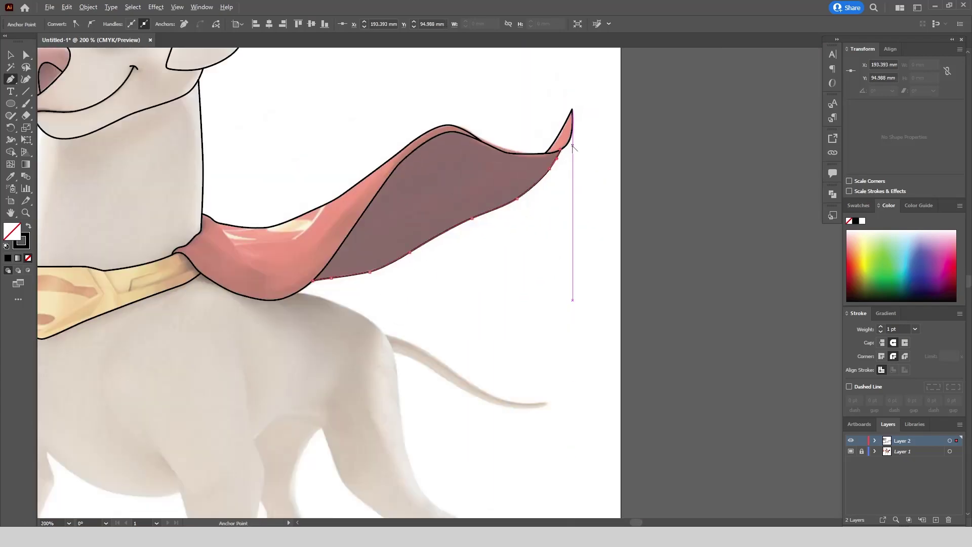
scroll(116, 163, up, 3)
scroll(401, 161, up, 1)
click(443, 119)
drag(398, 262, 383, 313)
drag(354, 481, 395, 275)
drag(385, 240, 382, 251)
click(373, 268)
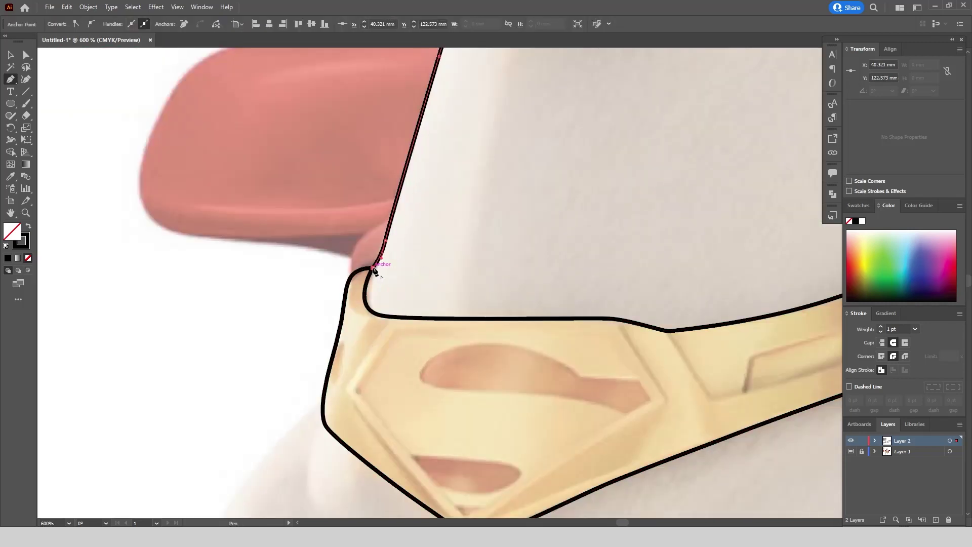
Trace the emblem frame's outer right side from the collar's upper edge around the right corner to the lower tip.
scroll(417, 365, down, 2)
scroll(552, 405, up, 3)
click(464, 235)
drag(528, 342, 530, 350)
scroll(444, 325, down, 2)
scroll(377, 404, up, 3)
click(337, 441)
scroll(341, 434, down, 2)
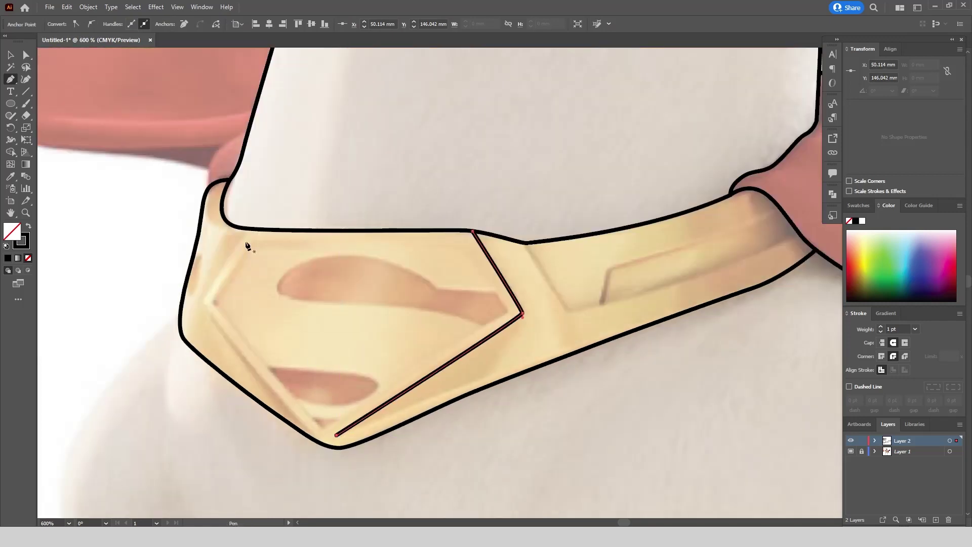
Trace the emblem frame's outer left side down to the collar's lower edge and deselect the path.
click(246, 230)
click(203, 300)
drag(312, 439, 328, 463)
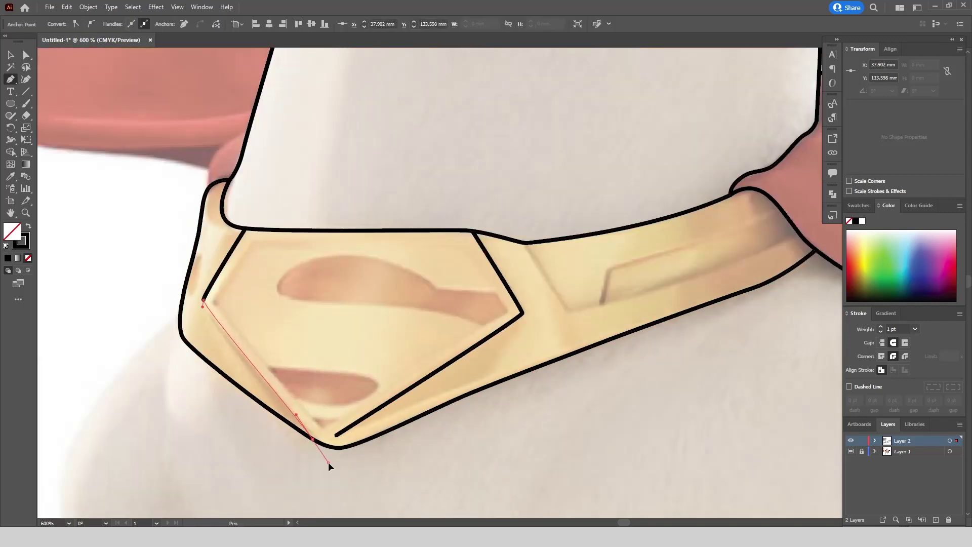
ctrl+click(339, 253)
Trace the emblem's inner five-sided frame with straight segments.
click(253, 243)
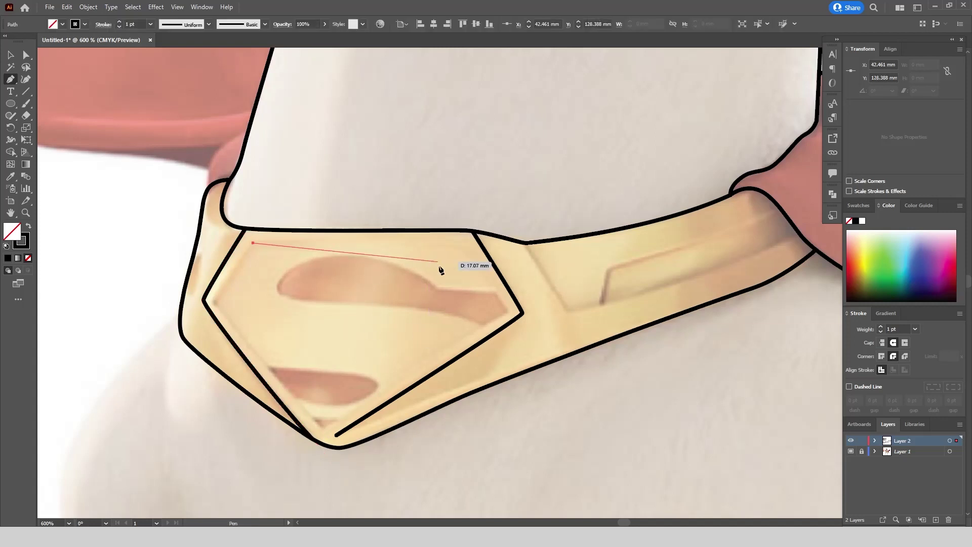
click(461, 244)
click(323, 427)
click(214, 300)
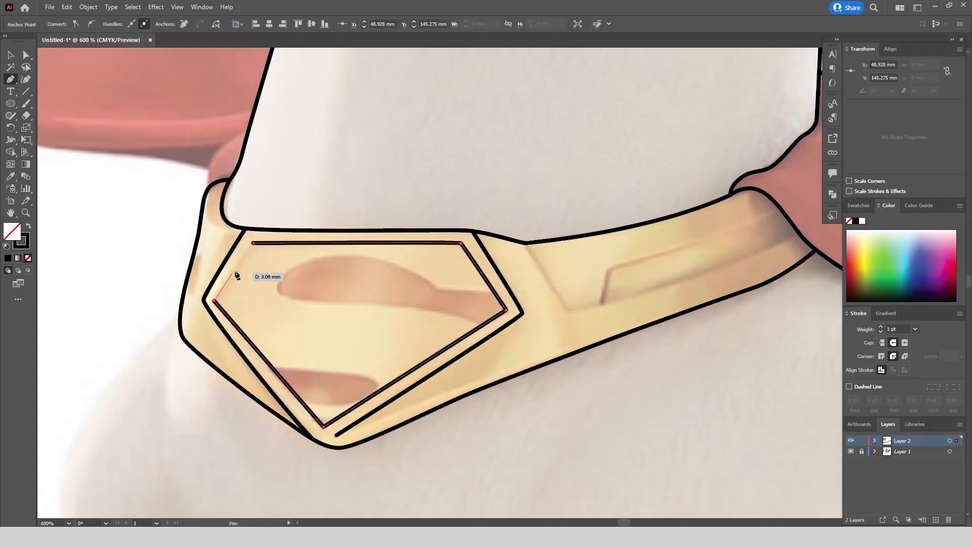
Trace the upper reddish shape inside the emblem, ending its lines on the frame's right side.
scroll(351, 241, up, 1)
click(463, 303)
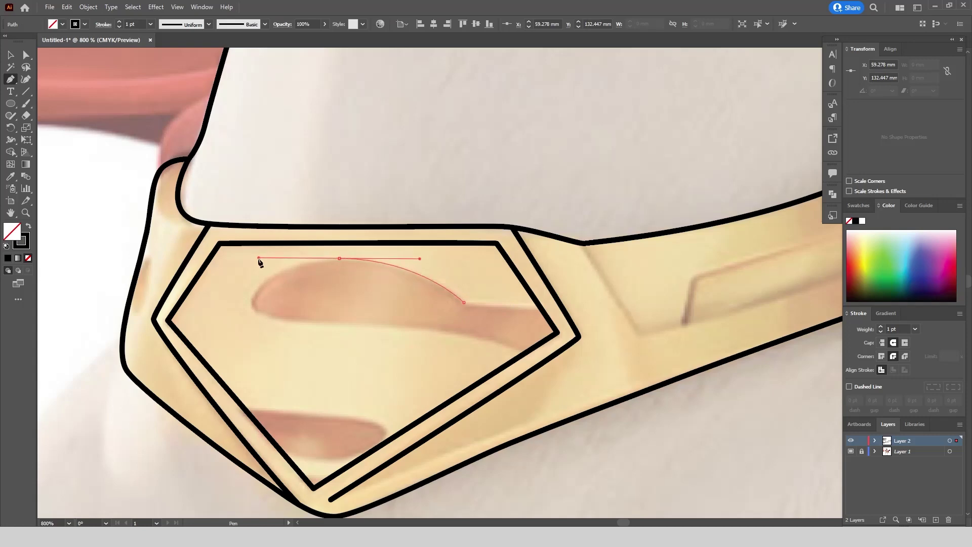
drag(259, 261, 259, 260)
drag(254, 303, 293, 327)
drag(434, 321, 437, 321)
click(524, 353)
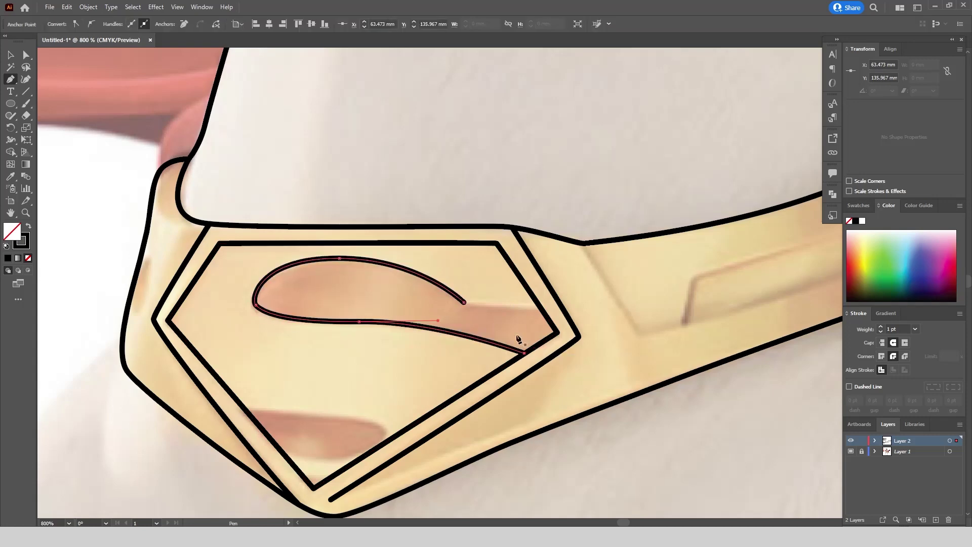
click(540, 308)
Trace the lower reddish shape inside the emblem with an upper and a lower curve ending on the inner frame.
click(246, 411)
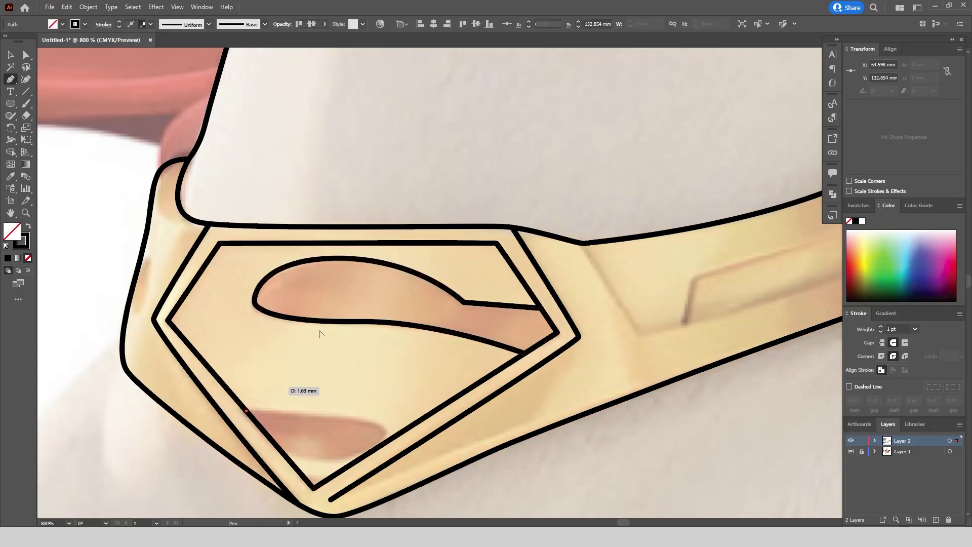
key(ctrl+plus)
drag(342, 419, 376, 424)
drag(469, 348, 470, 379)
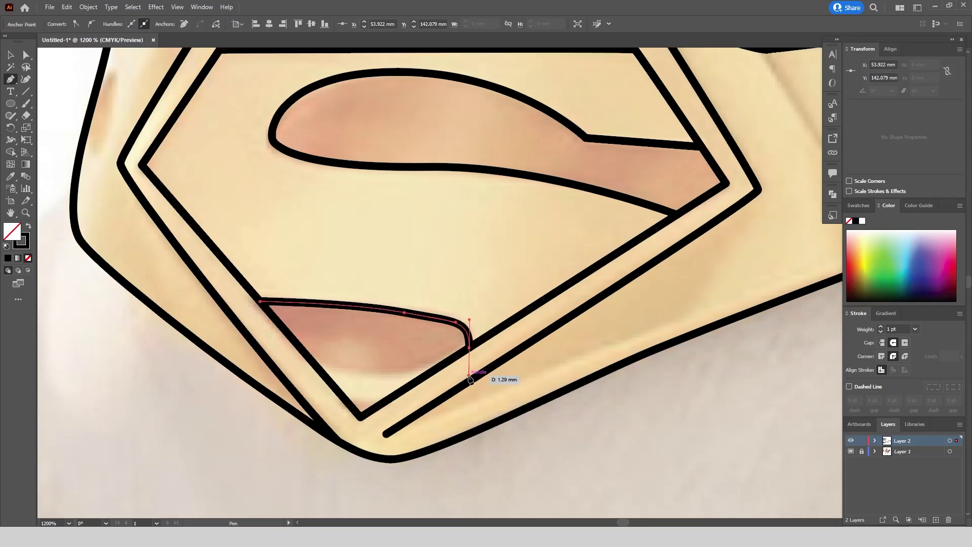
drag(451, 321, 481, 370)
key(Escape)
click(314, 364)
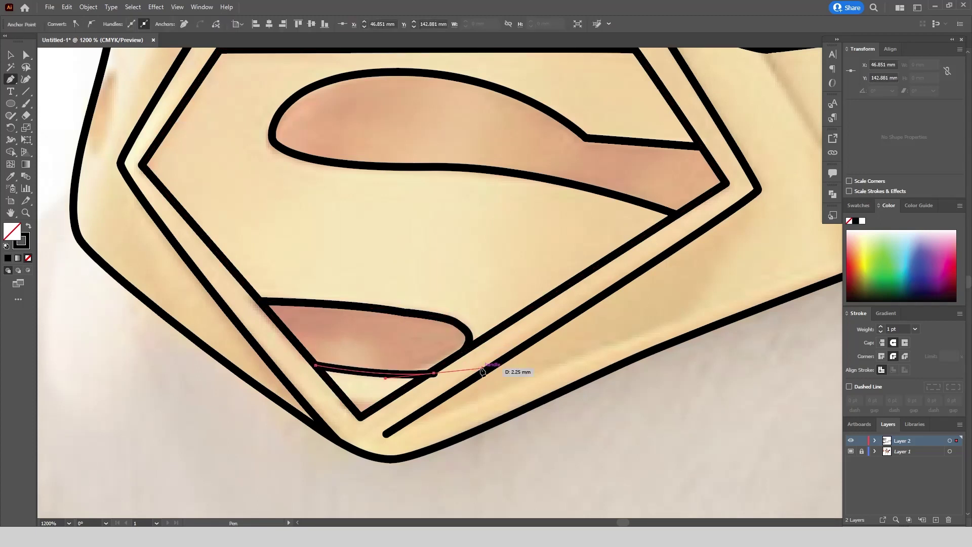
Trace the collar's side panel line from the notch in the upper edge down to a corner and along to the cape.
scroll(389, 352, down, 3)
scroll(641, 275, up, 3)
click(259, 208)
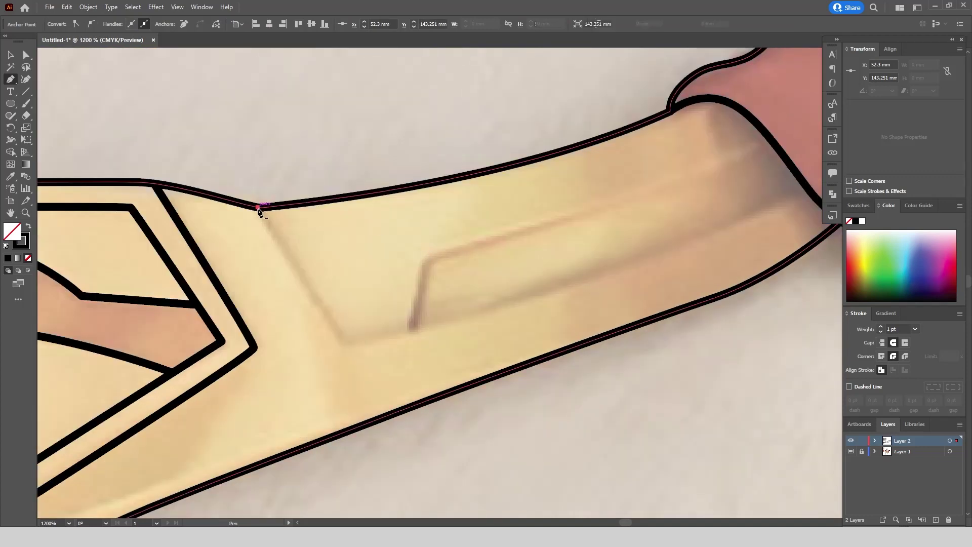
click(344, 341)
scroll(313, 337, down, 3)
scroll(312, 339, up, 1)
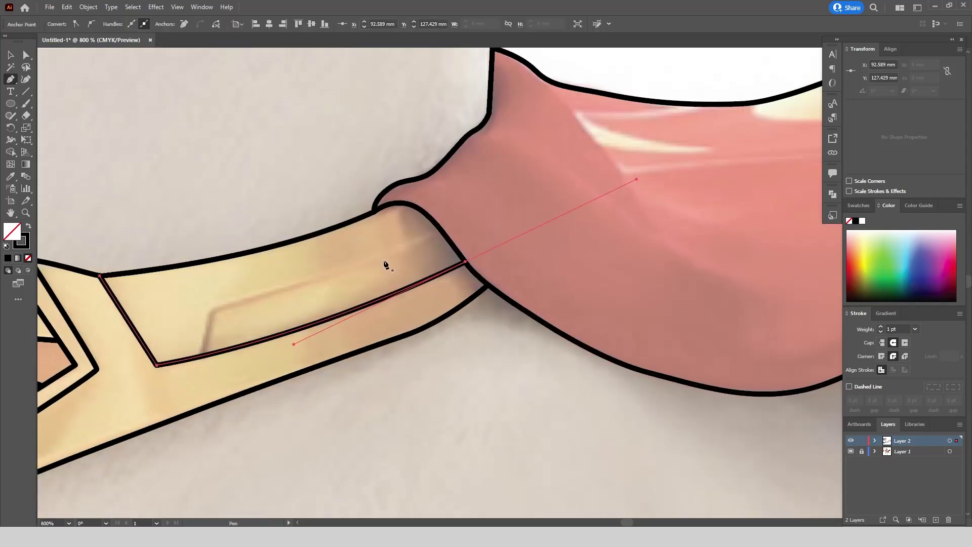
Trace the inner stripe of the collar's side panel from the cape back to its corner and down to the panel line.
drag(430, 232, 427, 240)
scroll(426, 239, down, 1)
drag(209, 294, 205, 292)
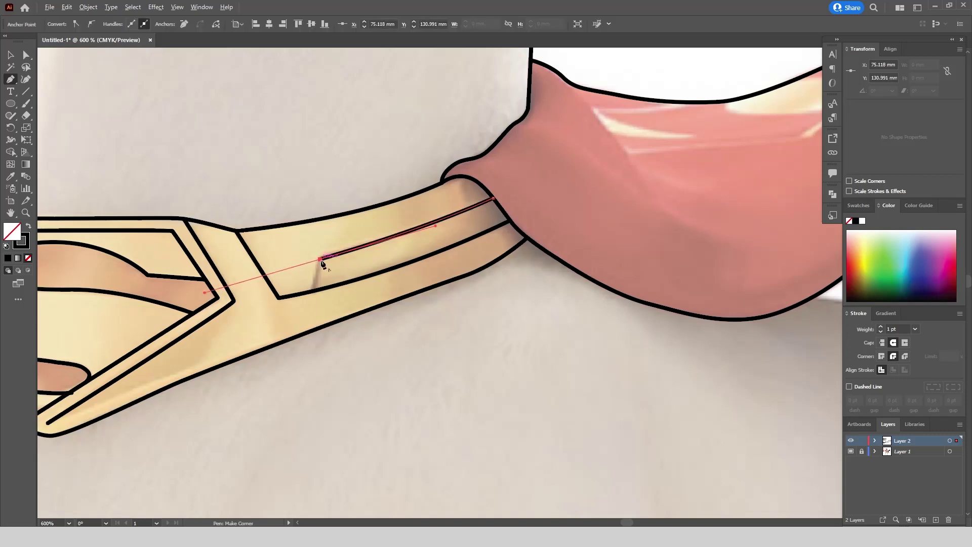
scroll(541, 258, down, 2)
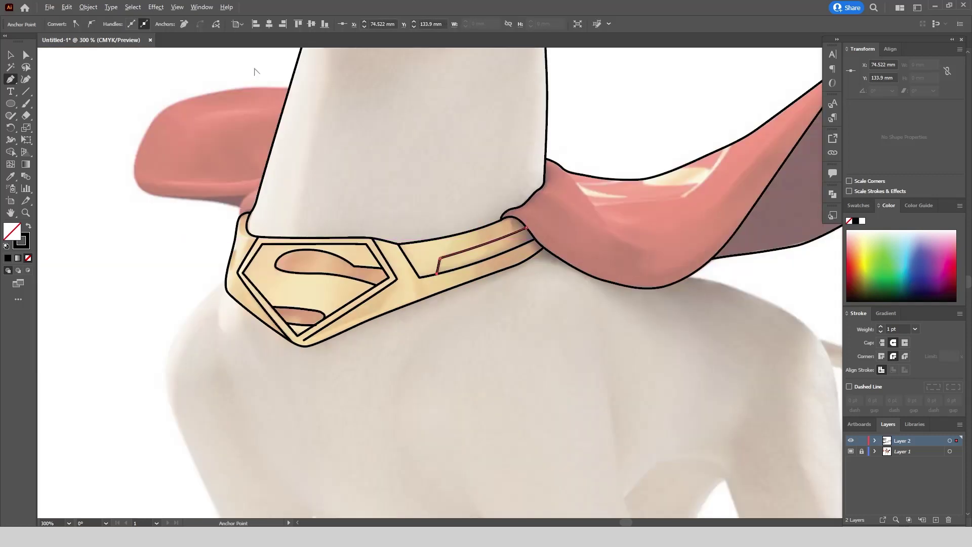
Trace the outline of the cape's left part from the neck around its rounded end to the collar's left corner.
scroll(254, 68, up, 3)
click(363, 105)
scroll(362, 106, down, 1)
drag(363, 106, 459, 90)
drag(290, 103, 217, 118)
drag(167, 191, 147, 242)
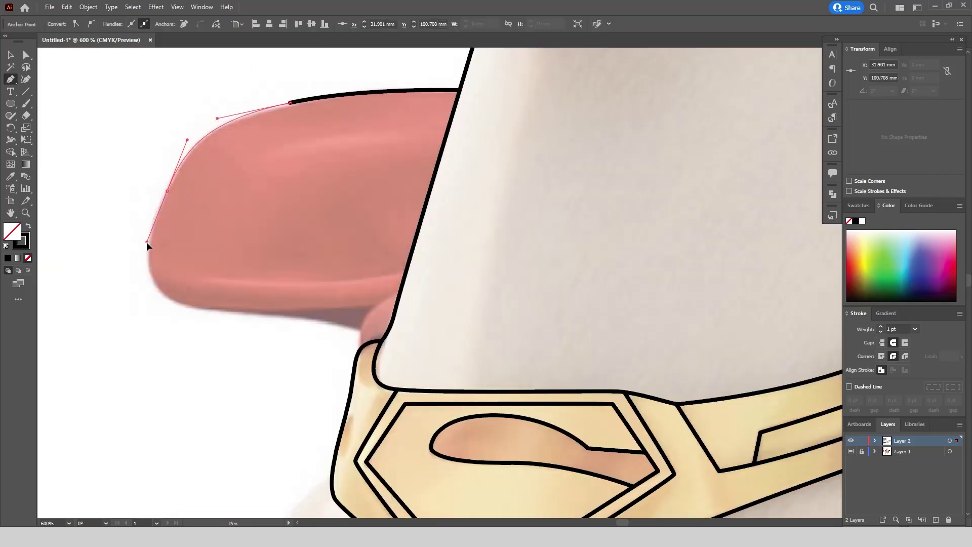
drag(169, 301, 172, 300)
drag(281, 310, 304, 313)
drag(356, 326, 363, 330)
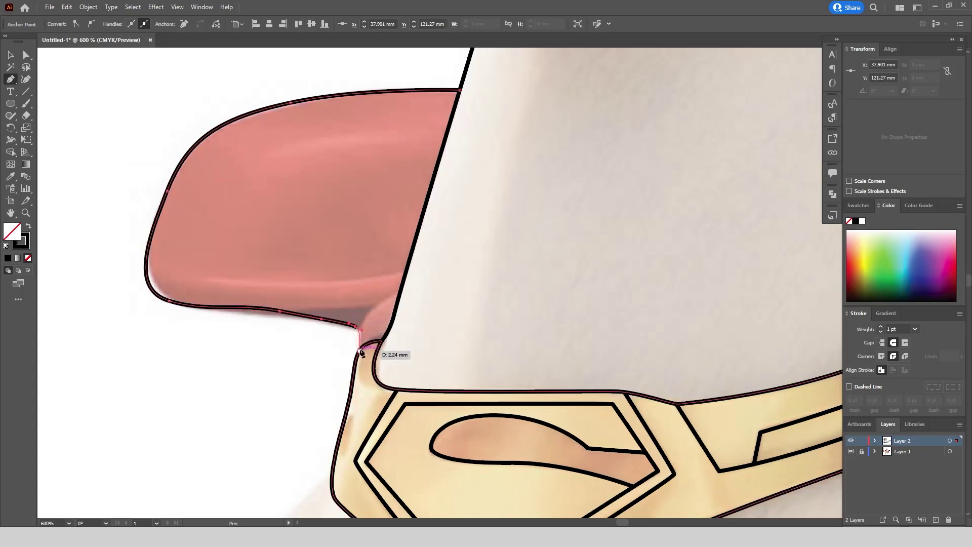
click(359, 349)
Hide the reference picture layer to check the line art, and show it again.
scroll(315, 211, down, 2)
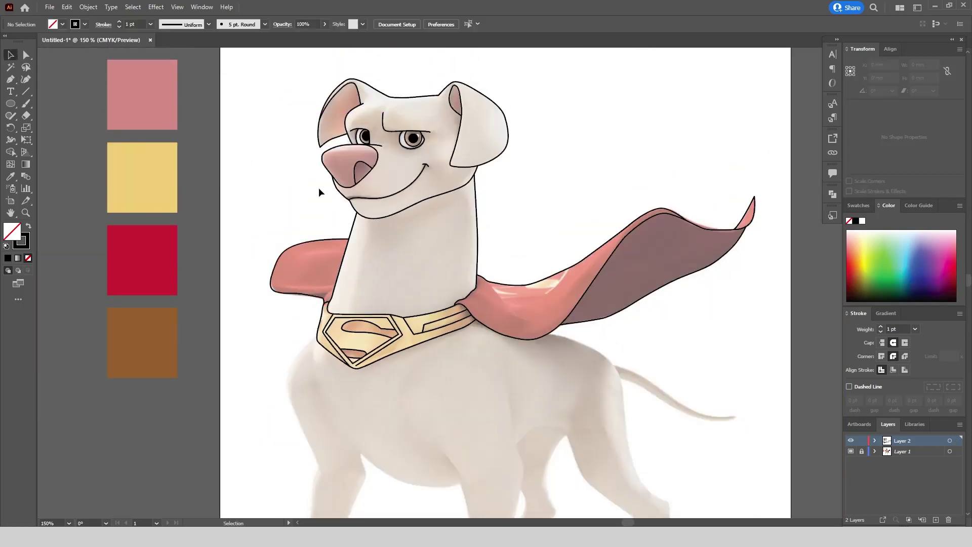
click(850, 451)
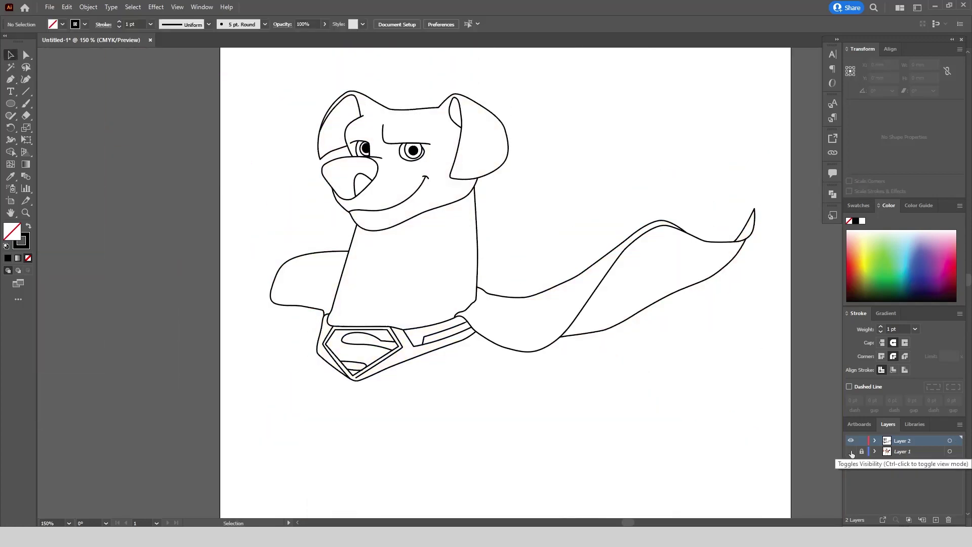
click(852, 450)
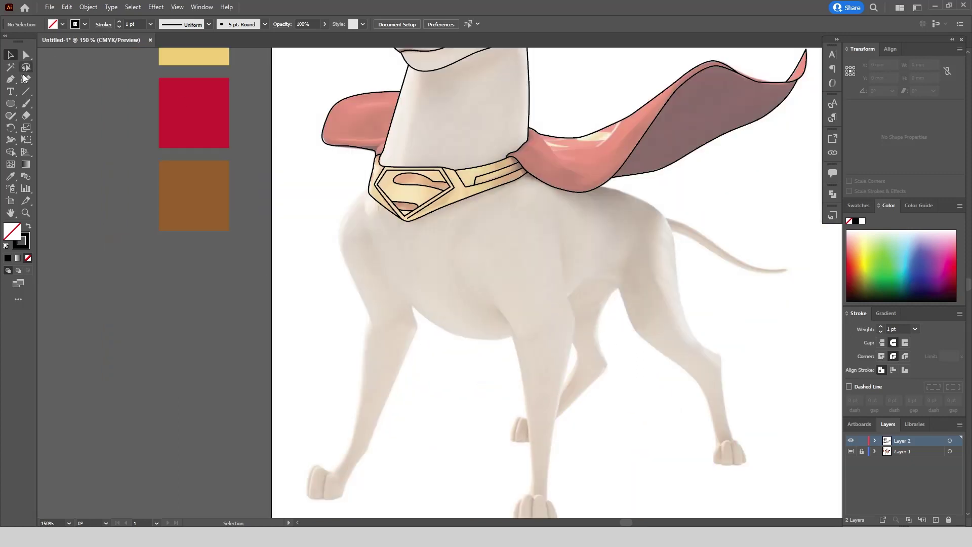
Trace the scalloped bottom edge of the central front paw with the Pen tool, placing an anchor between each pair of toes.
click(10, 79)
scroll(455, 106, down, 1)
scroll(499, 382, up, 7)
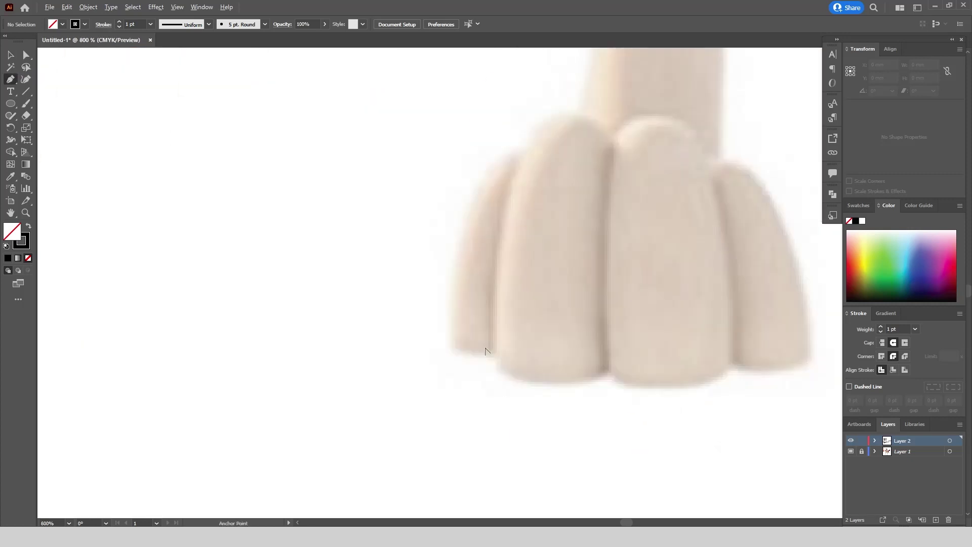
click(450, 342)
click(487, 350)
drag(600, 369, 515, 363)
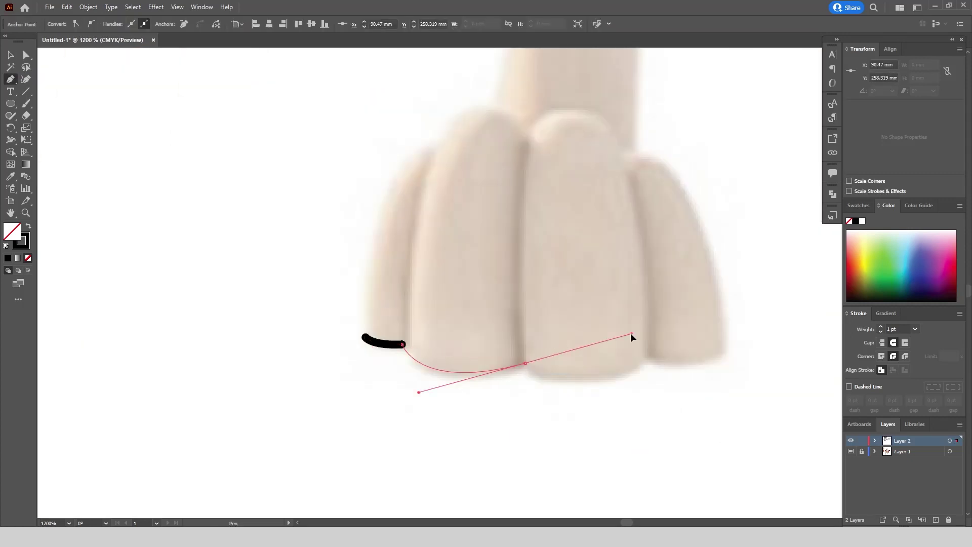
drag(630, 332, 630, 332)
scroll(525, 347, right, 3)
drag(515, 339, 581, 300)
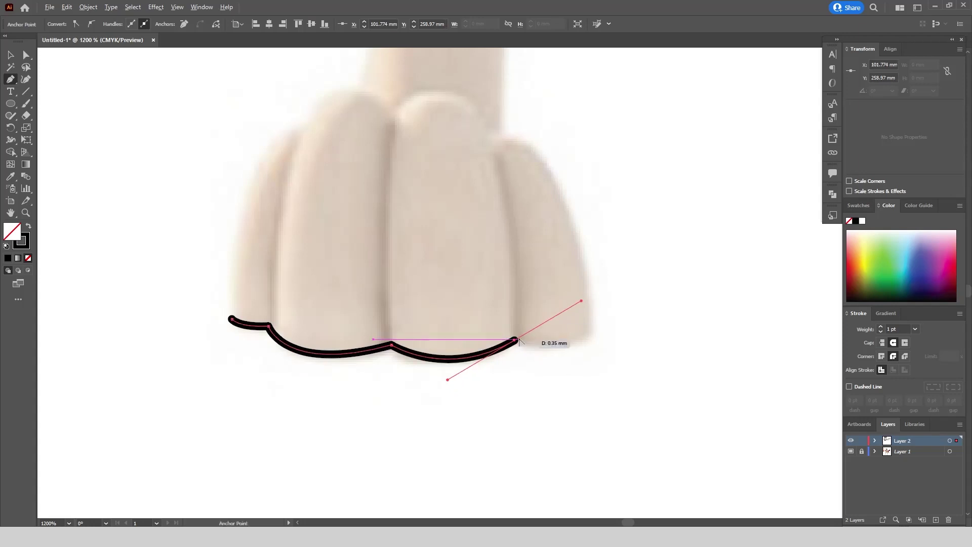
click(514, 339)
drag(590, 334, 636, 316)
click(591, 333)
Trace the central front paw's right side, rounded toe tops and left side, closing the outline.
scroll(683, 311, down, 2)
scroll(610, 241, up, 1)
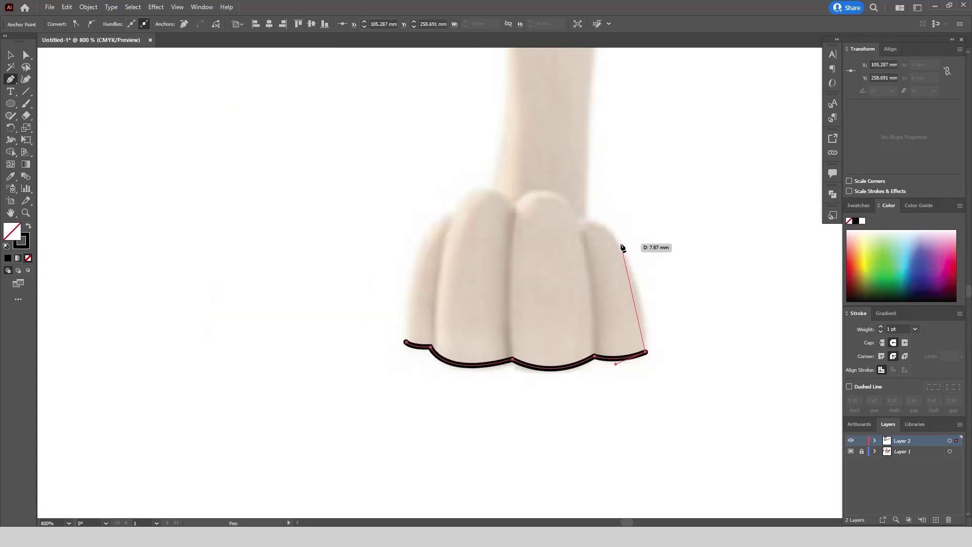
drag(545, 189, 516, 189)
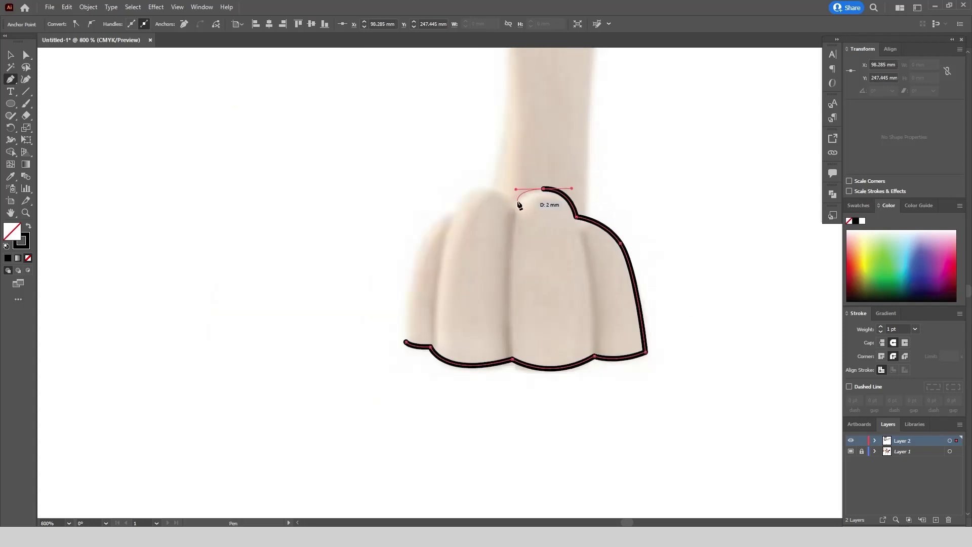
click(512, 208)
scroll(517, 200, up, 1)
click(490, 225)
drag(455, 244, 442, 261)
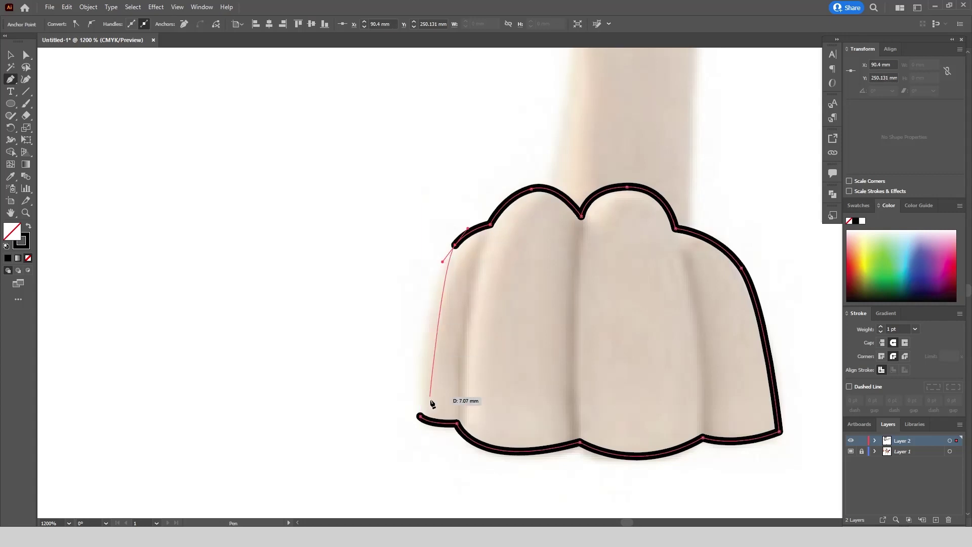
scroll(465, 268, down, 2)
drag(420, 416, 446, 383)
Trace the upper right edge of the central front leg from the body down to where the rear leg meets it.
scroll(573, 355, down, 4)
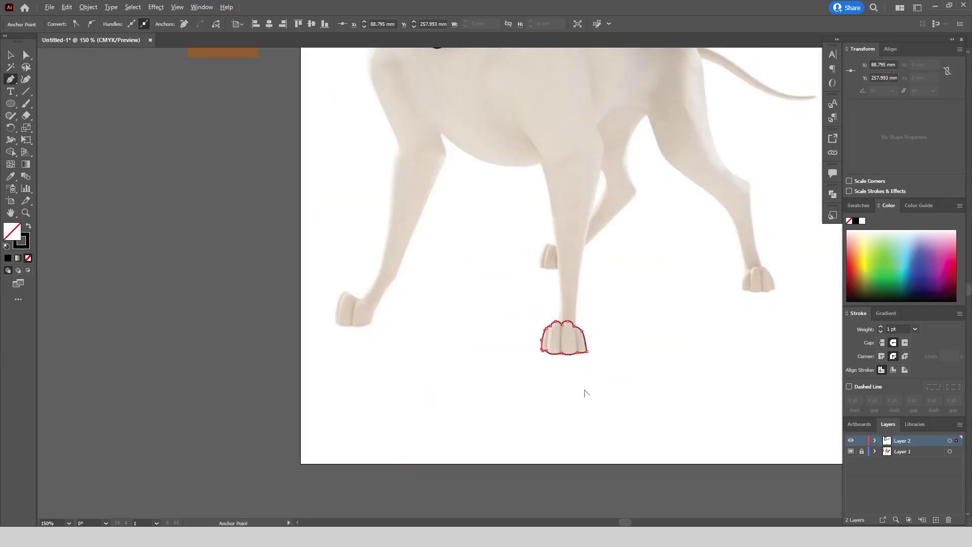
scroll(607, 162, up, 3)
click(506, 173)
drag(523, 264, 522, 292)
key(ctrl+z)
scroll(521, 226, up, 2)
drag(518, 256, 525, 324)
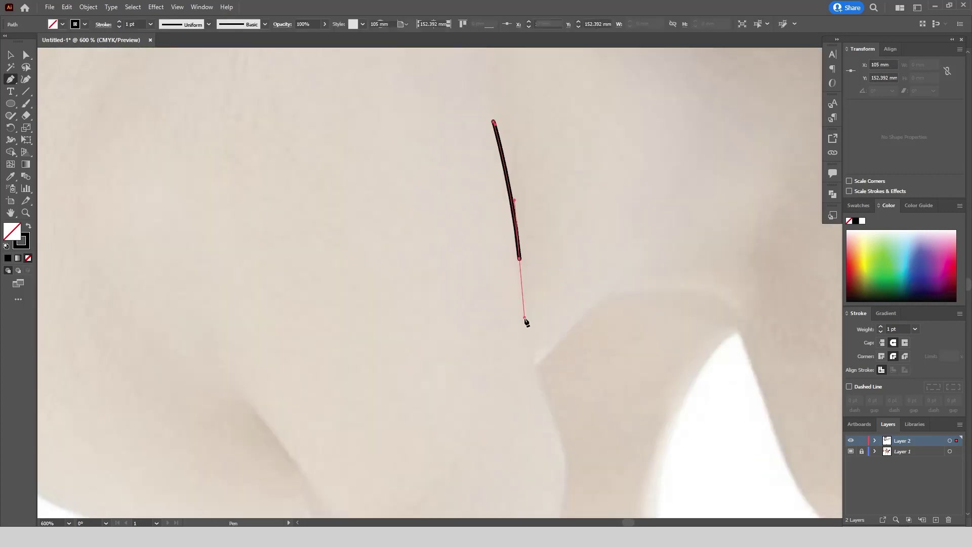
drag(541, 381, 553, 409)
scroll(581, 246, down, 3)
scroll(583, 353, up, 3)
drag(564, 277, 561, 327)
scroll(575, 210, down, 3)
scroll(557, 303, up, 3)
click(550, 333)
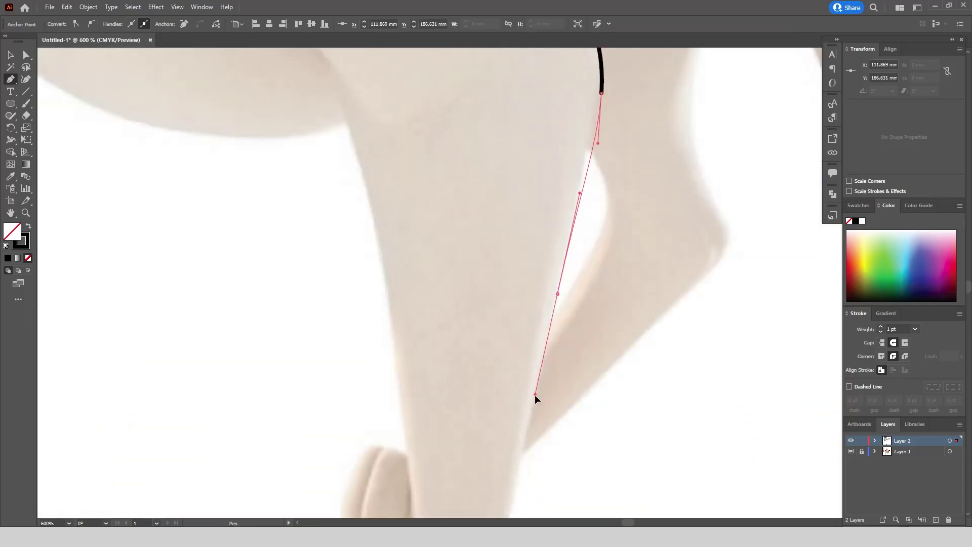
key(ctrl+z)
Continue the right edge of the central front leg down to the top of its paw.
scroll(570, 291, down, 3)
scroll(588, 192, up, 3)
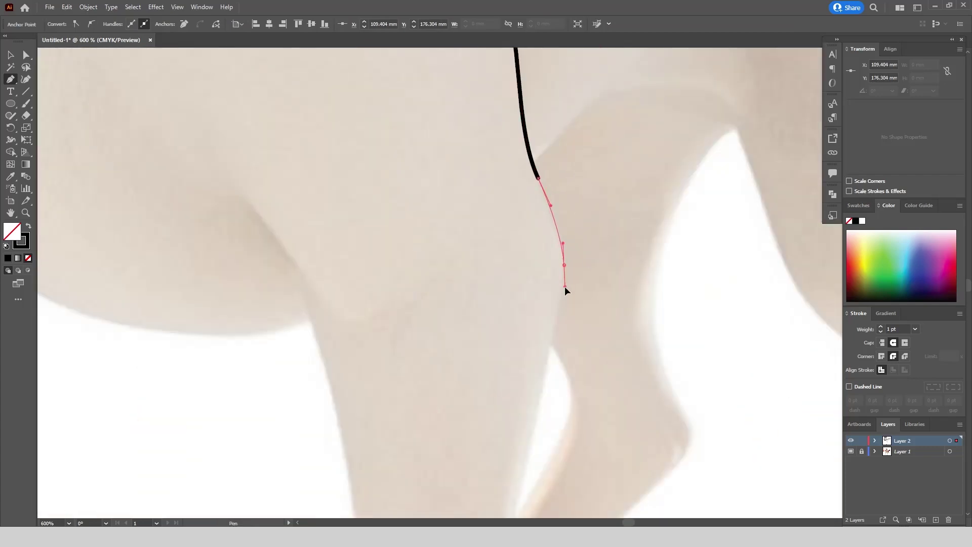
drag(534, 417, 533, 428)
scroll(570, 162, down, 3)
scroll(556, 311, up, 3)
mouse_move(531, 309)
mouse_down()
mouse_move(518, 374)
mouse_move(539, 344)
mouse_move(532, 365)
mouse_up()
scroll(568, 208, down, 3)
scroll(548, 302, up, 3)
scroll(571, 365, down, 2)
scroll(557, 308, up, 4)
click(470, 432)
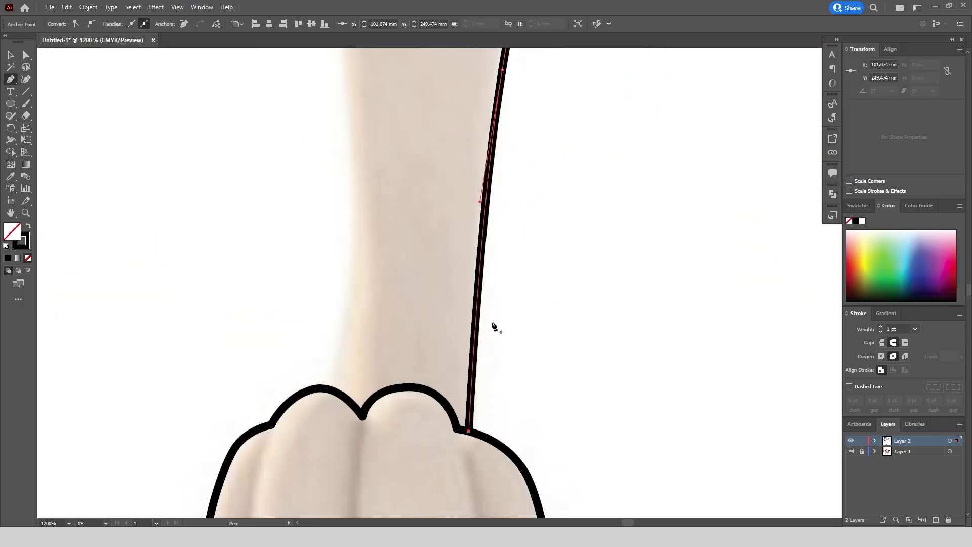
Trace the three curved lines separating the toes of the central front paw as individual open paths.
scroll(498, 231, down, 2)
scroll(349, 403, up, 1)
click(399, 308)
scroll(360, 462, up, 1)
drag(386, 421, 406, 482)
scroll(456, 259, down, 1)
key(Escape)
click(556, 237)
drag(574, 376, 571, 476)
key(Escape)
key(Escape)
click(493, 234)
drag(492, 380, 498, 467)
scroll(476, 439, down, 3)
key(Escape)
Trace the left edge of the central front leg from the chest area down to its paw and deselect the path.
scroll(475, 439, down, 2)
scroll(440, 217, up, 4)
click(424, 158)
drag(478, 231, 492, 264)
drag(525, 408, 538, 446)
scroll(534, 447, down, 3)
scroll(537, 445, down, 4)
scroll(533, 326, up, 2)
drag(561, 299, 562, 328)
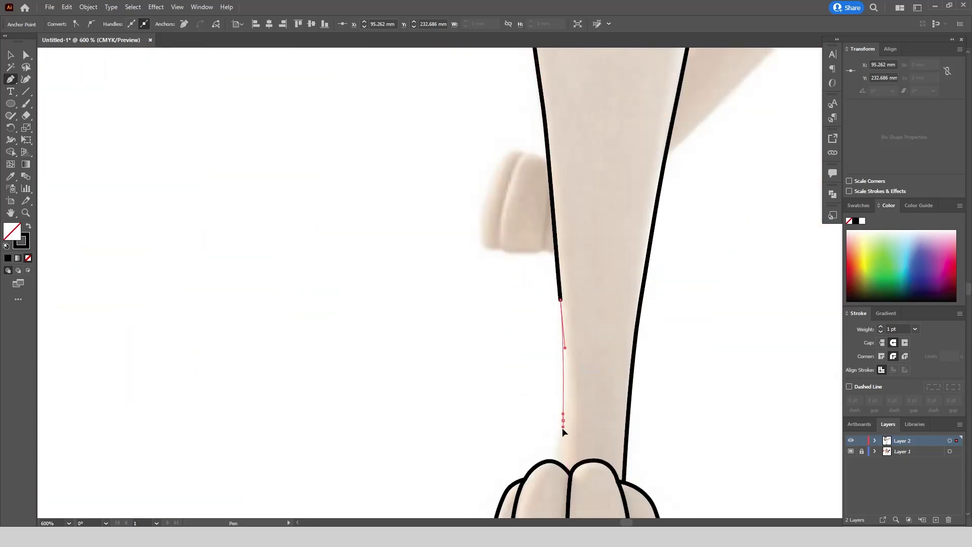
key(Escape)
Trace the top edge of the left front paw from the ankle over the toes and down its outer side.
scroll(479, 394, down, 3)
scroll(380, 375, up, 5)
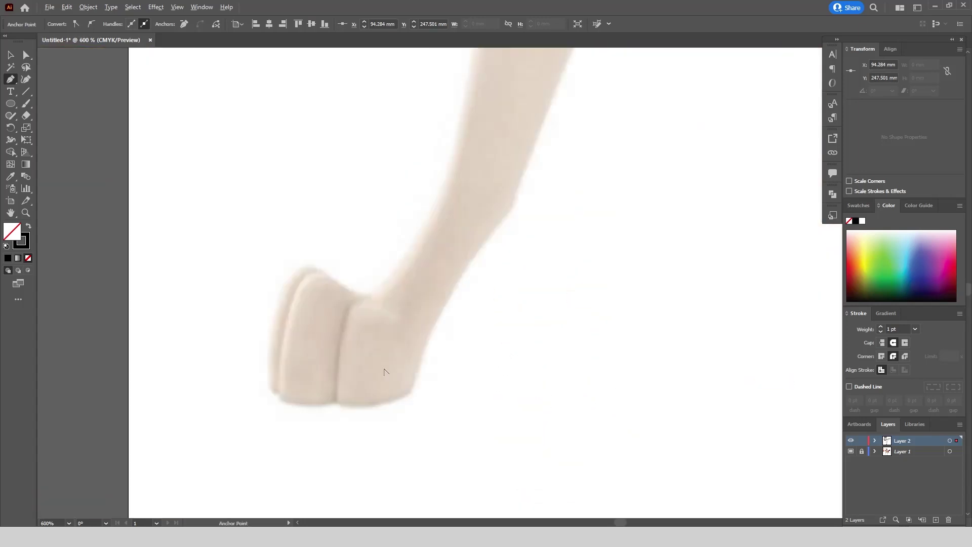
click(397, 274)
drag(366, 299, 344, 299)
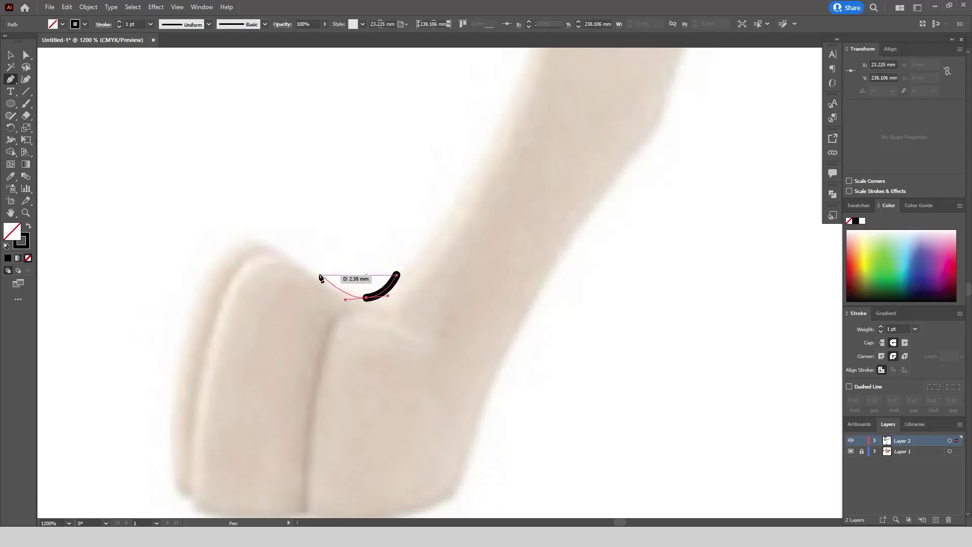
drag(264, 244, 243, 237)
drag(173, 482, 228, 239)
drag(228, 239, 234, 249)
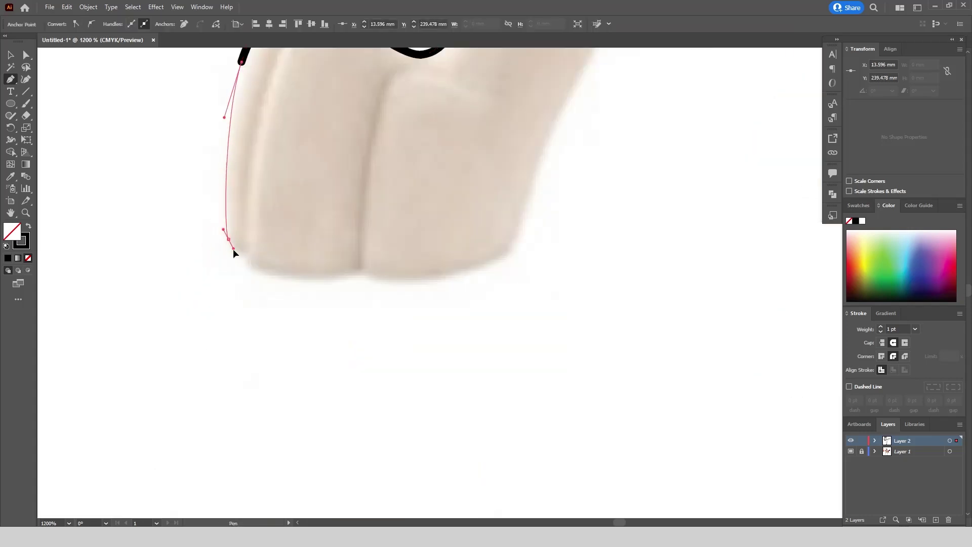
Trace the bottom edge of the left front paw to its heel with two curves.
click(359, 270)
scroll(360, 304, down, 3)
scroll(414, 280, up, 3)
drag(403, 295, 481, 254)
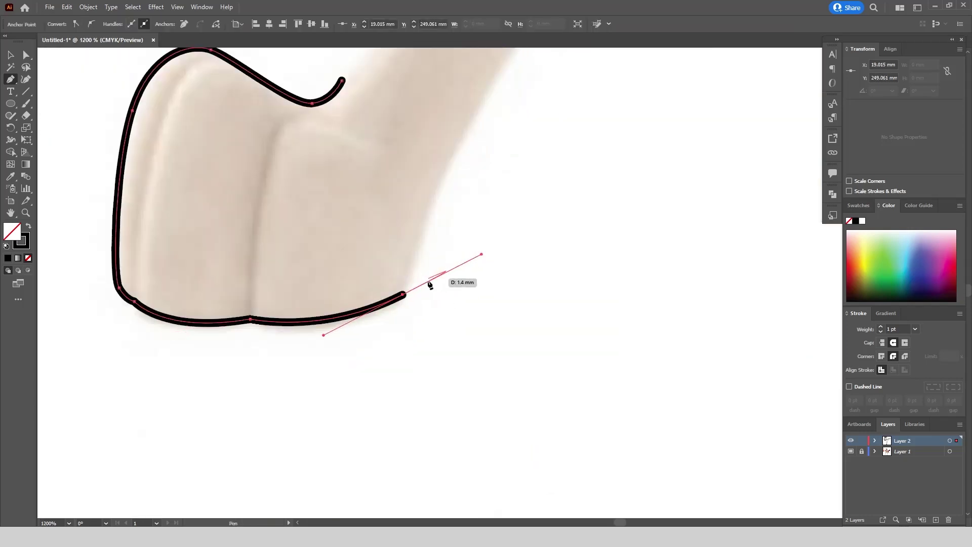
Trace the inner edge of the left front leg from the heel up past the knee bend to the belly.
click(404, 295)
scroll(345, 347, down, 3)
scroll(403, 275, up, 3)
drag(349, 273, 392, 230)
scroll(263, 385, down, 2)
scroll(360, 239, up, 2)
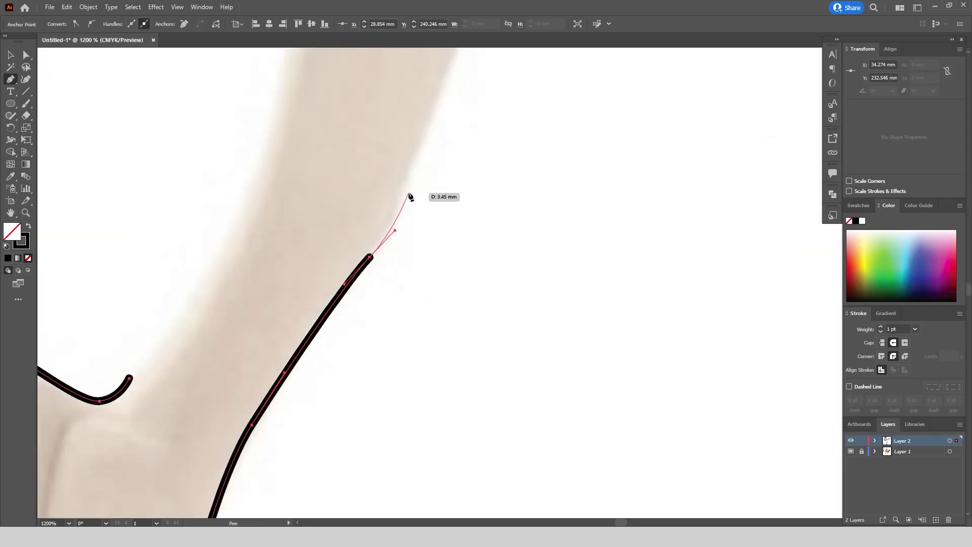
drag(407, 168, 417, 148)
scroll(394, 237, down, 4)
scroll(365, 251, up, 2)
scroll(377, 229, up, 4)
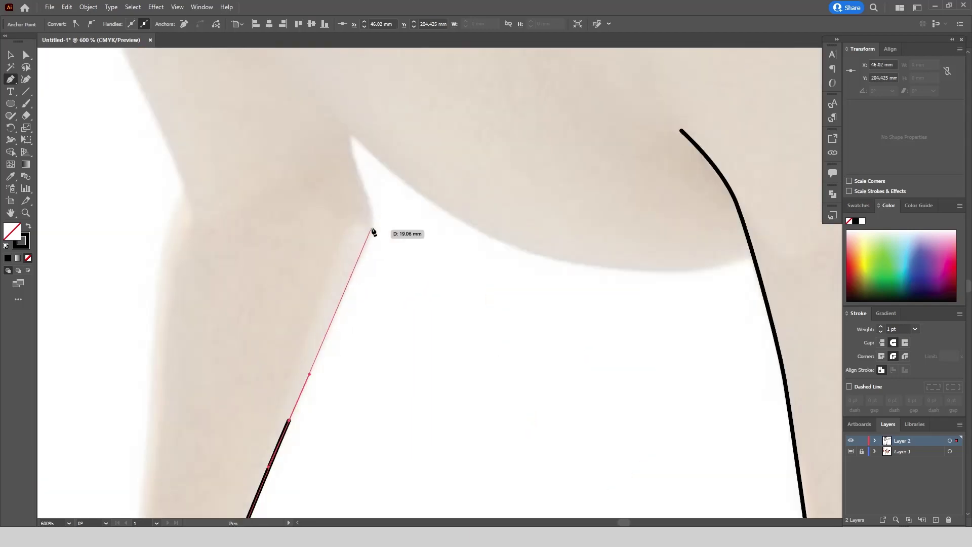
scroll(348, 135, down, 3)
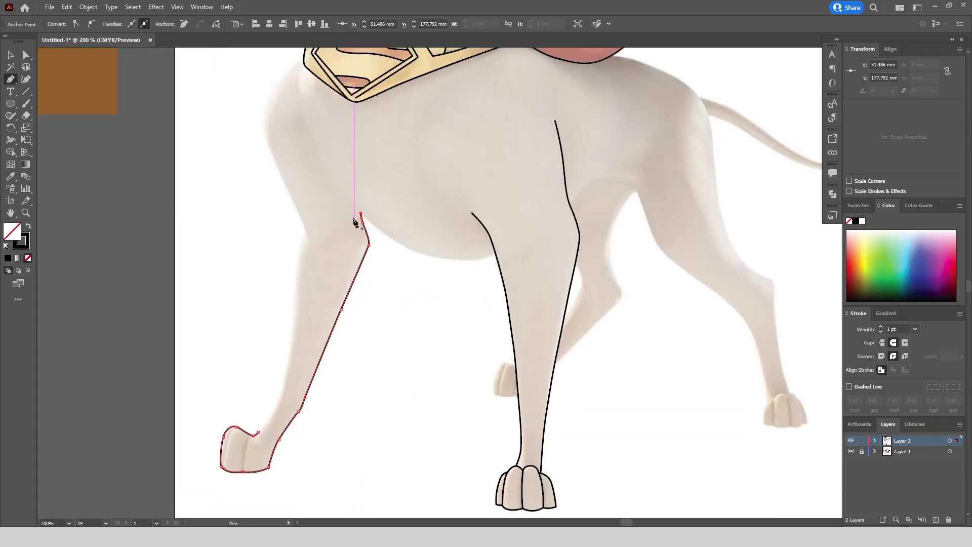
Trace the belly curve from the inside of the left front leg across to the central front leg.
scroll(355, 223, up, 3)
drag(527, 332, 628, 380)
scroll(627, 375, right, 5)
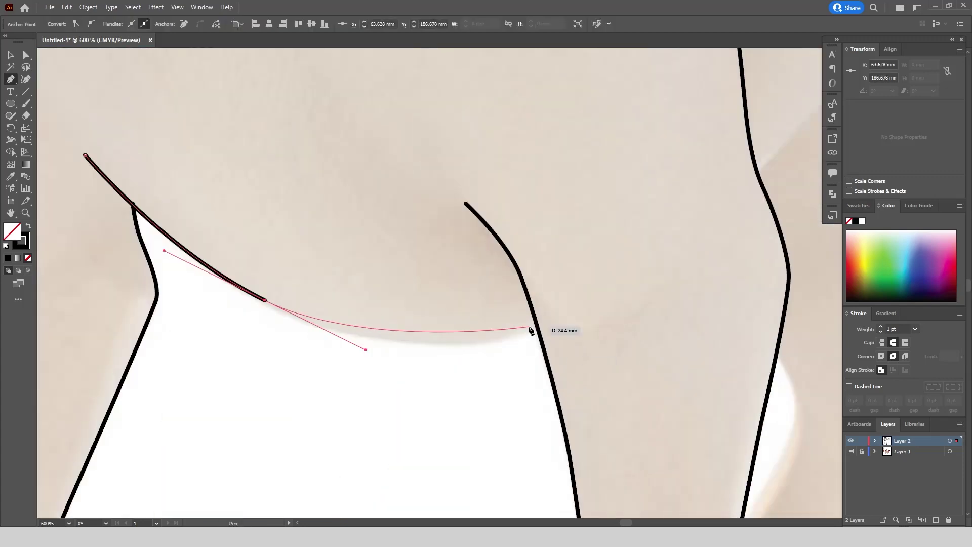
drag(537, 327, 603, 304)
Move the upper end anchor of the left front leg's inner line onto the belly curve and deselect it.
scroll(46, 228, up, 3)
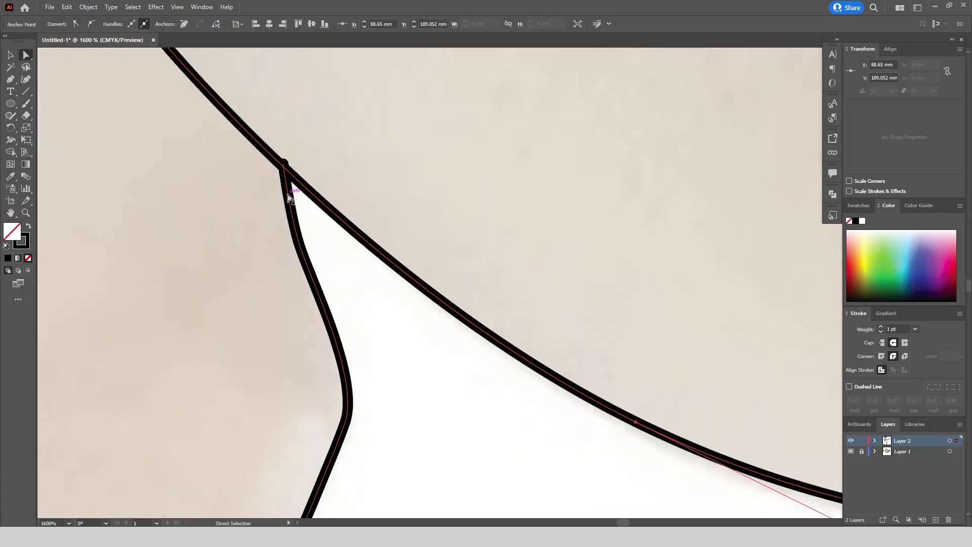
drag(282, 162, 285, 168)
click(394, 186)
scroll(393, 187, down, 7)
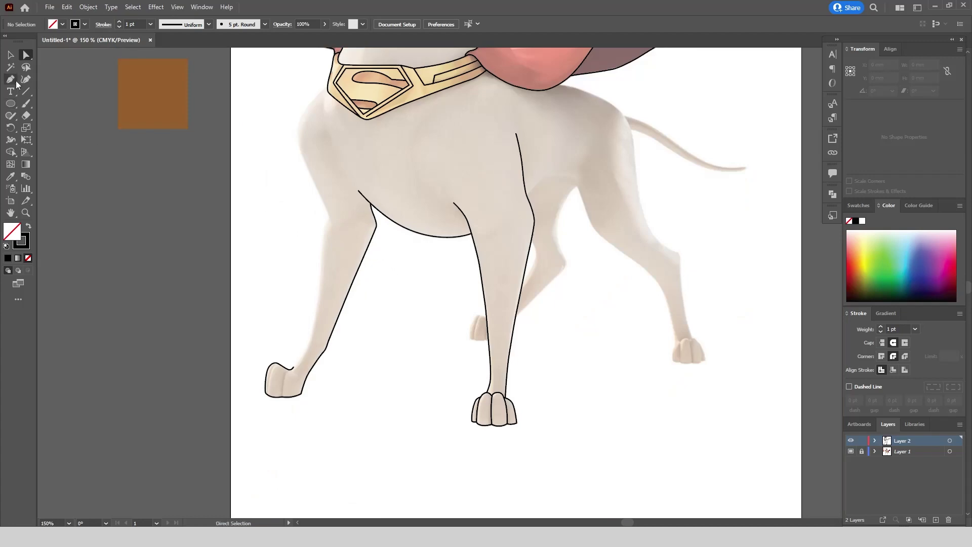
Trace the chest outline from the collar's edge around the shoulder bulge down to the top of the left front leg.
click(15, 81)
scroll(275, 82, up, 4)
click(478, 89)
drag(389, 189, 349, 245)
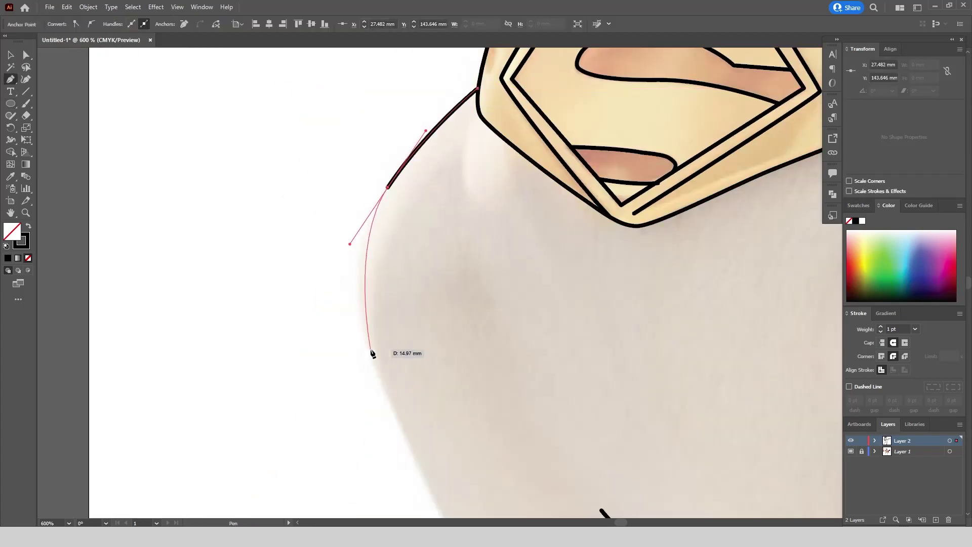
scroll(354, 213, down, 3)
mouse_move(373, 353)
mouse_down()
mouse_move(394, 405)
mouse_move(405, 370)
mouse_up()
scroll(390, 314, up, 3)
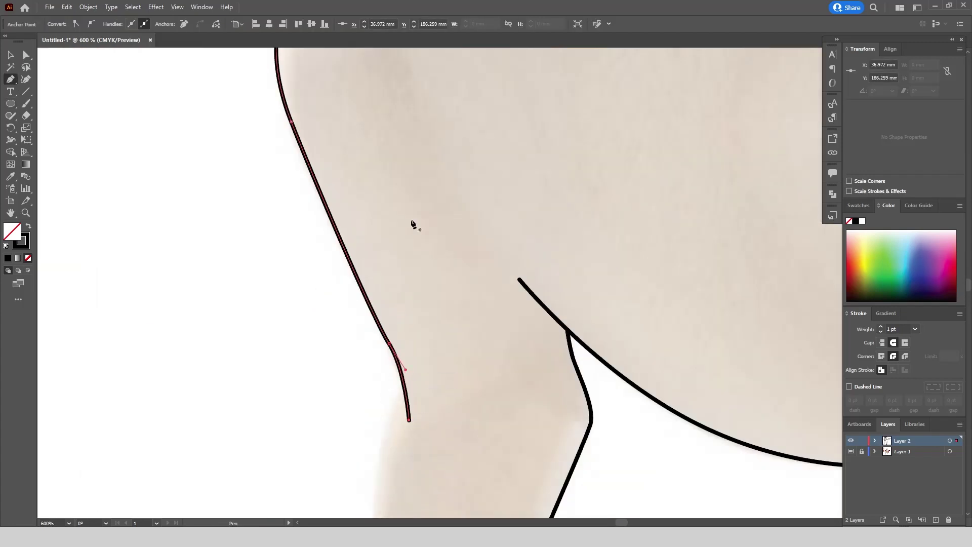
Trace the outer edge of the left front leg from above the paw up to the chest line.
scroll(412, 225, down, 5)
scroll(374, 416, up, 5)
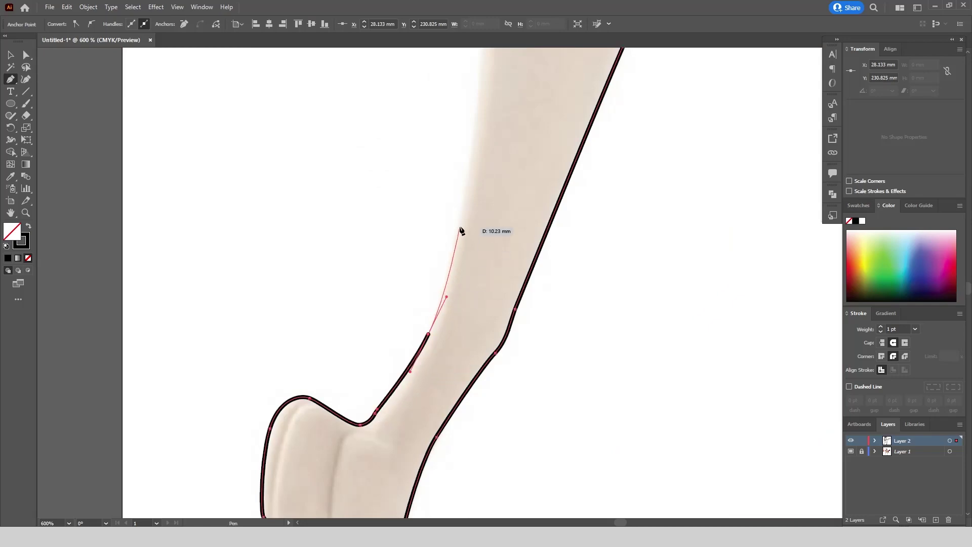
scroll(460, 167, up, 3)
drag(446, 167, 449, 134)
scroll(451, 151, up, 4)
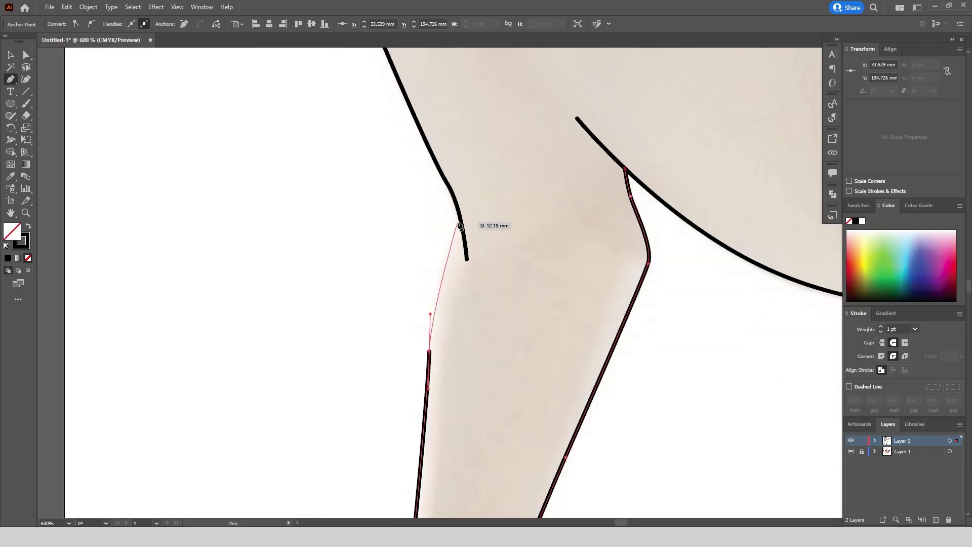
scroll(405, 299, down, 4)
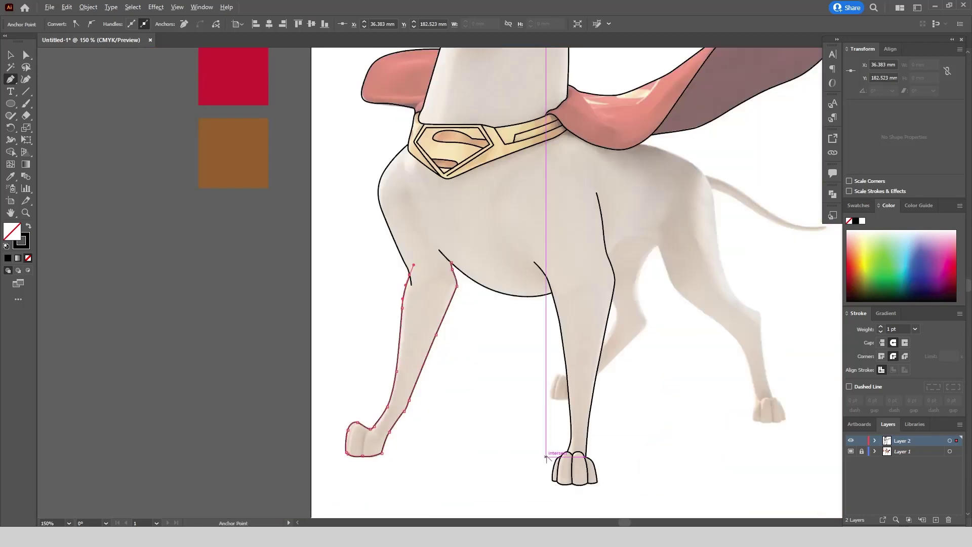
Trace the underbelly arch from the central front leg to the near hind leg and continue down that leg's front edge.
scroll(624, 242, up, 4)
click(557, 314)
scroll(532, 282, up, 1)
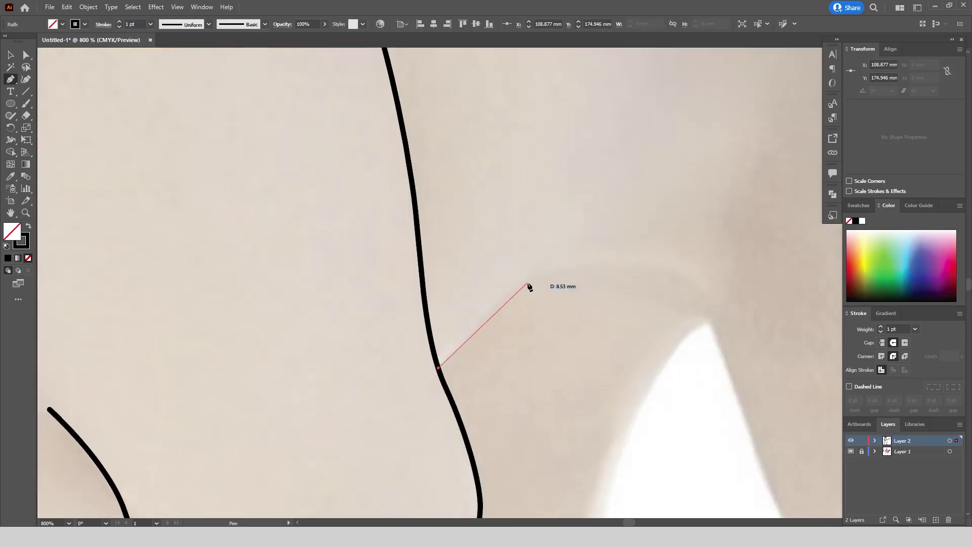
drag(528, 275, 552, 259)
scroll(734, 376, down, 1)
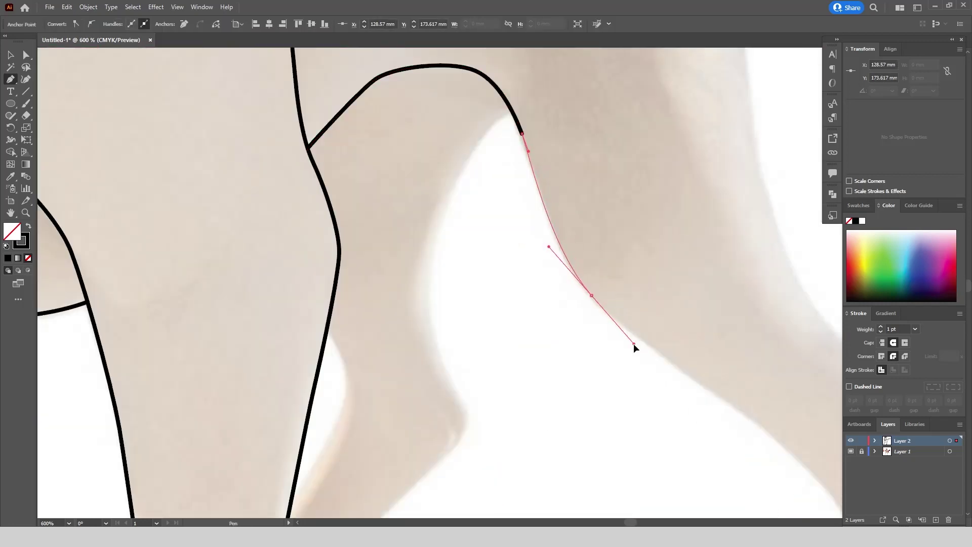
drag(642, 348, 648, 352)
drag(678, 428, 685, 448)
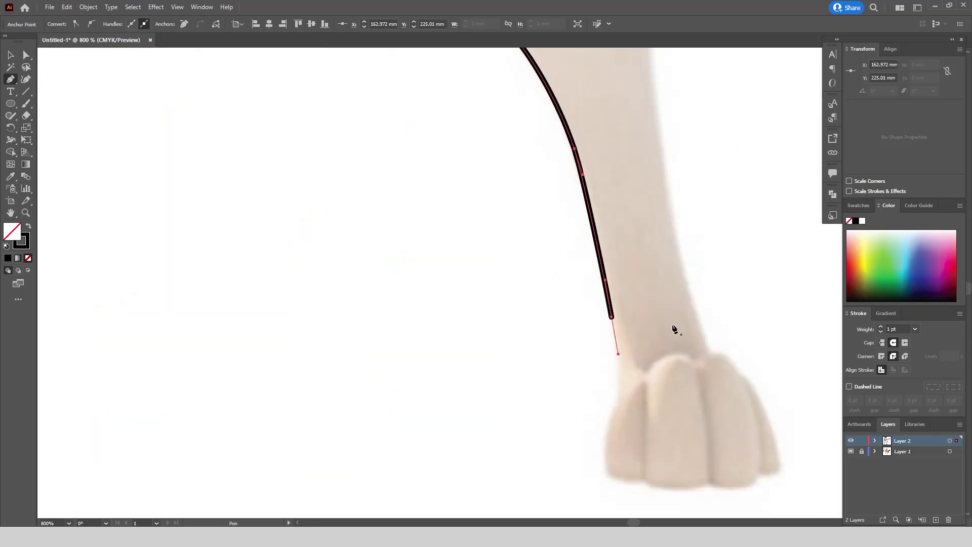
Trace the closed outline of the near hind paw and extend the leg's front line down to it.
scroll(674, 329, up, 1)
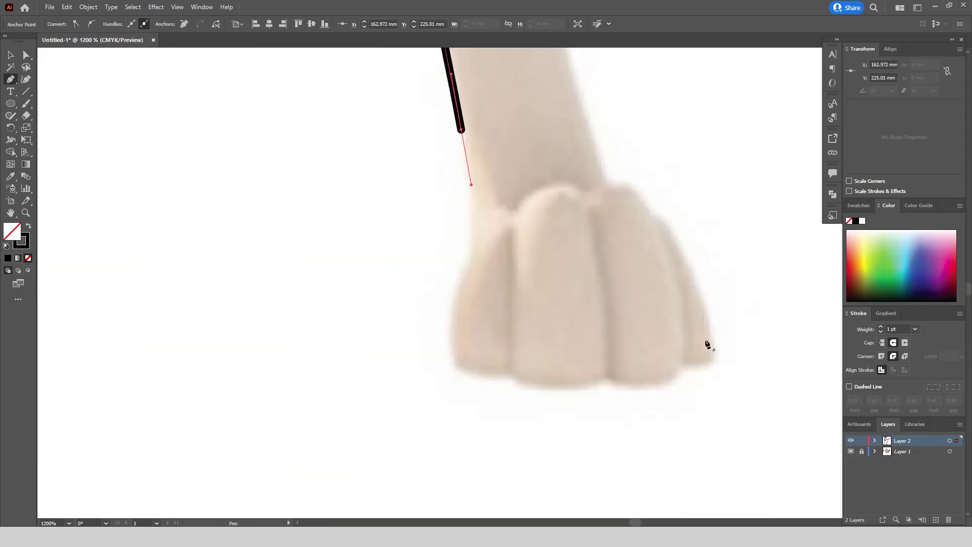
click(713, 353)
drag(602, 186, 602, 186)
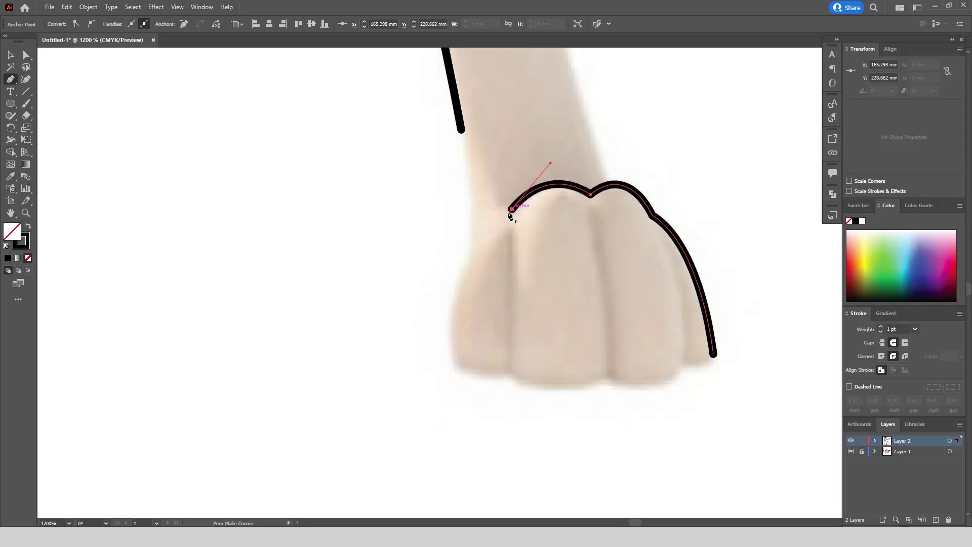
drag(467, 407, 467, 407)
click(467, 368)
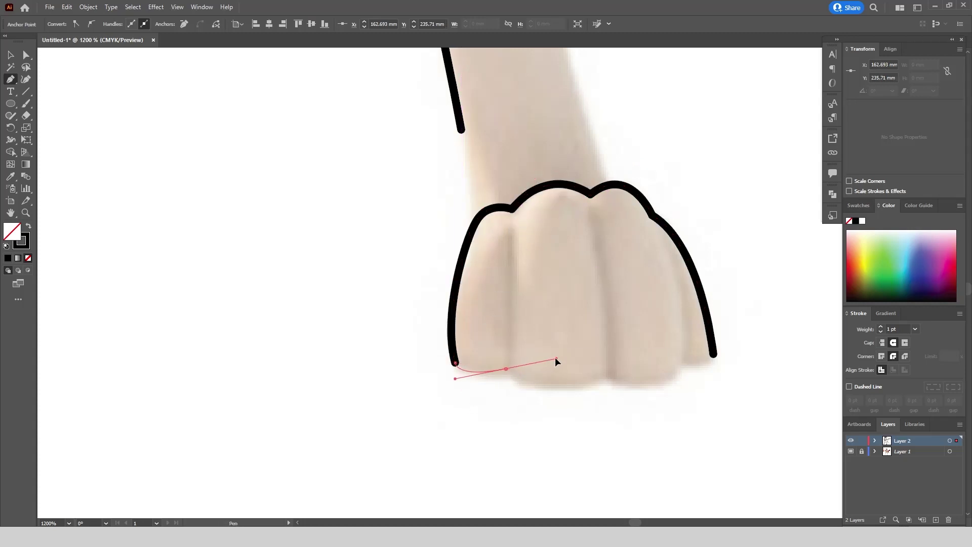
click(506, 369)
mouse_move(611, 375)
mouse_down()
mouse_move(423, 369)
mouse_move(515, 328)
mouse_up()
drag(525, 348, 524, 349)
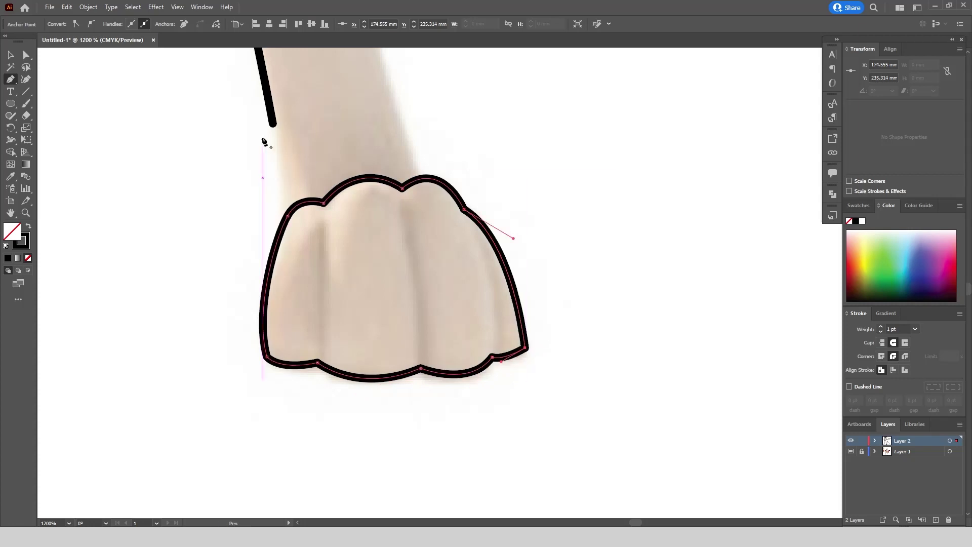
click(272, 124)
click(287, 215)
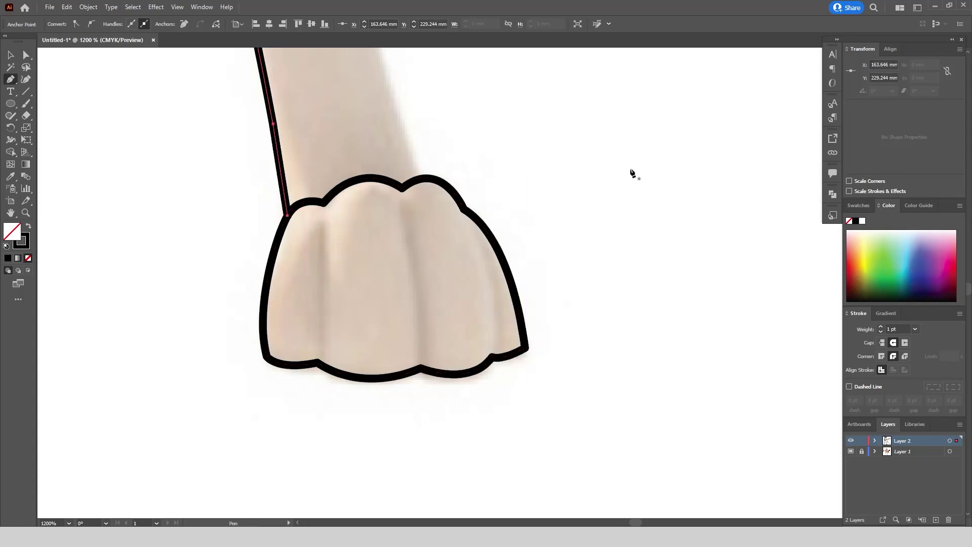
Draw three curved toe dividers from the top to the bottom edge of the near hind paw.
click(403, 188)
drag(420, 368, 416, 425)
drag(323, 203, 326, 216)
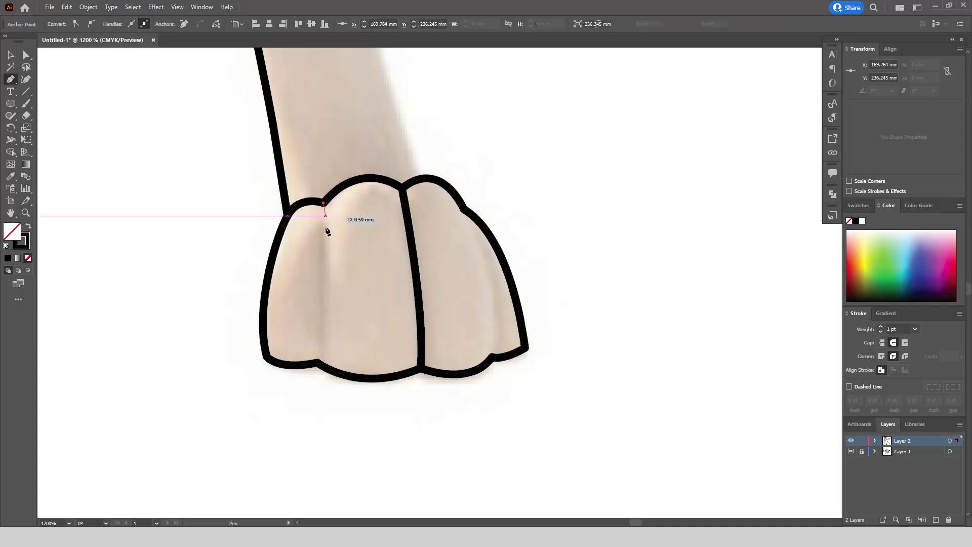
drag(317, 363, 321, 424)
key(Escape)
click(464, 209)
drag(492, 357, 478, 434)
key(Escape)
Trace the back from the cape's edge over the rump and down the near hind leg's rear edge to the paw.
scroll(450, 446, down, 5)
scroll(304, 253, up, 3)
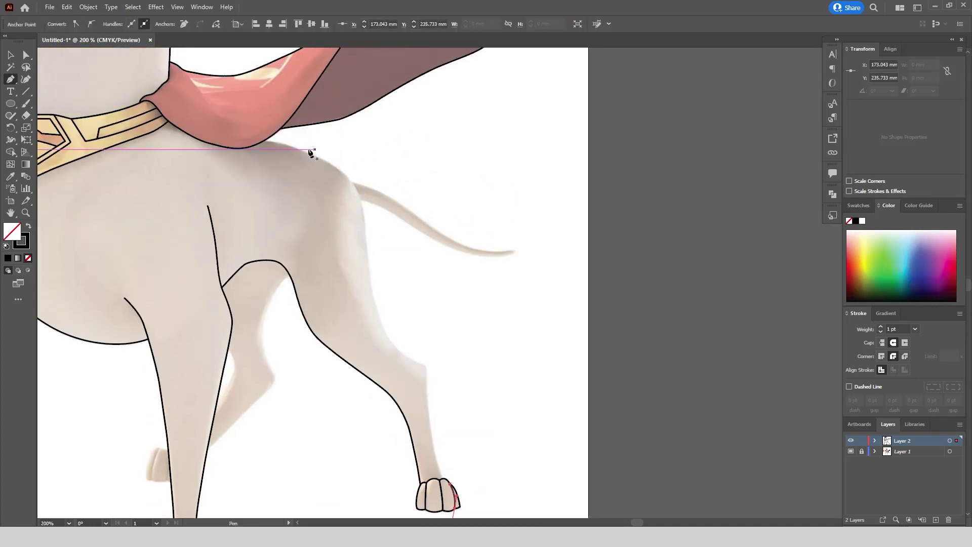
scroll(217, 156, up, 5)
click(220, 151)
drag(431, 212, 568, 425)
scroll(437, 198, down, 3)
scroll(545, 279, up, 3)
scroll(540, 235, down, 3)
scroll(553, 325, up, 2)
scroll(520, 249, down, 3)
scroll(559, 383, up, 3)
drag(536, 384, 581, 490)
scroll(466, 214, down, 3)
scroll(528, 337, up, 3)
scroll(540, 375, up, 2)
scroll(561, 322, down, 5)
scroll(581, 489, down, 2)
scroll(577, 354, down, 6)
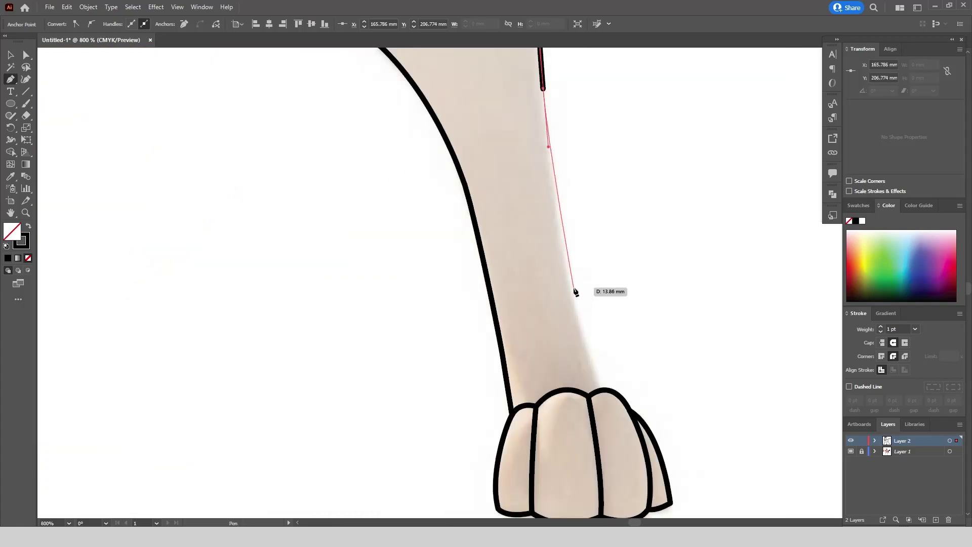
click(602, 393)
Trace the rear edge of the far hind leg from the central front leg around the hock up to the underbelly line.
scroll(592, 275, down, 8)
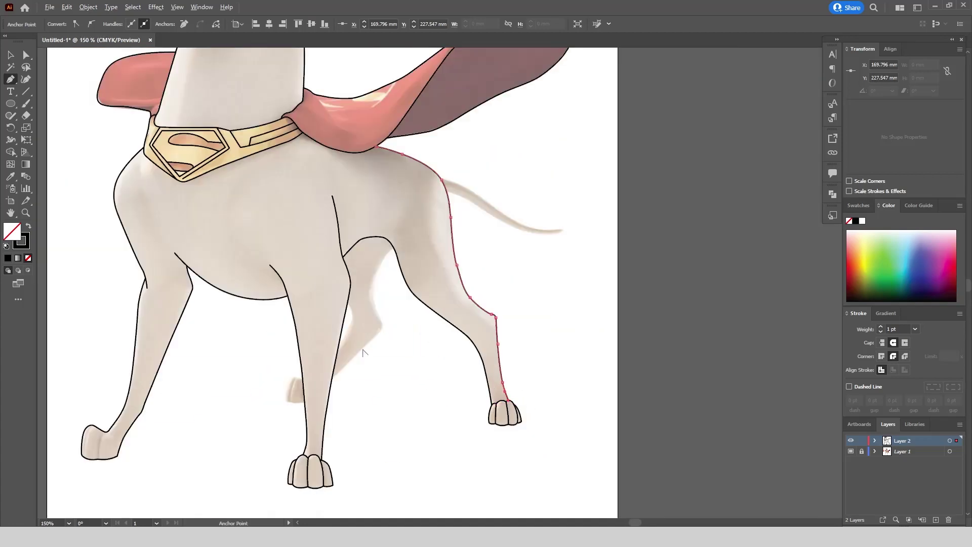
scroll(363, 353, up, 4)
click(301, 387)
drag(448, 240, 499, 190)
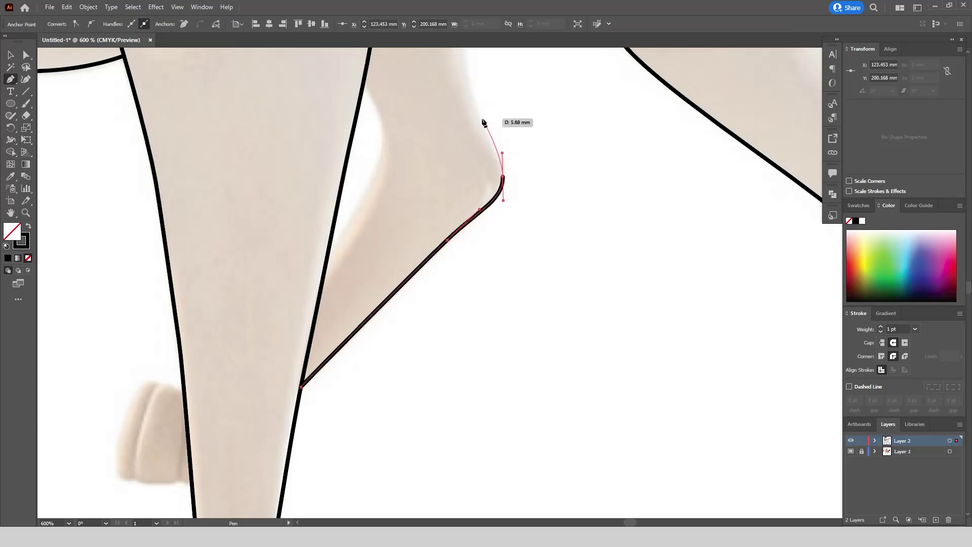
drag(481, 117, 471, 98)
scroll(480, 117, up, 6)
drag(537, 148, 557, 124)
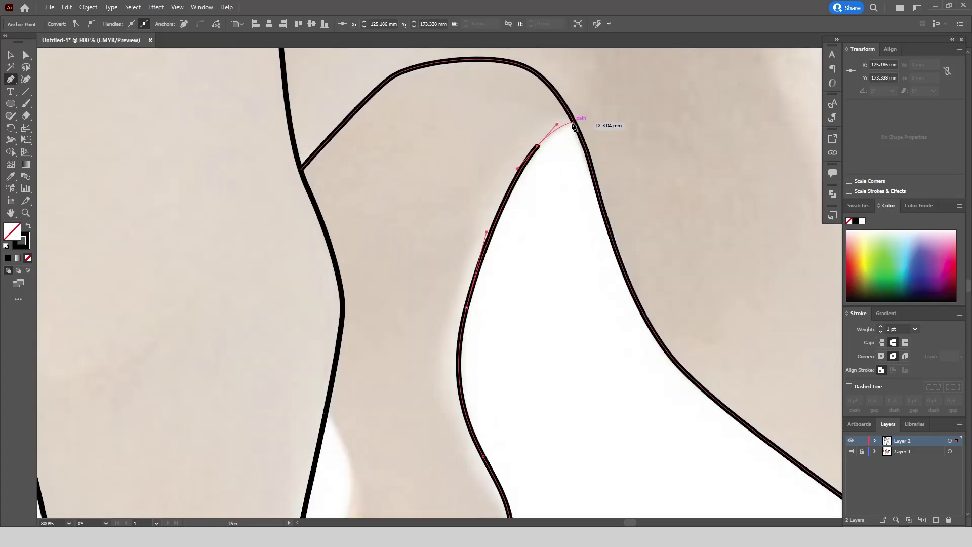
key(Escape)
Trace the short front edge of the far hind leg along the gap beside the central front leg.
scroll(461, 112, down, 2)
scroll(404, 298, up, 2)
click(384, 219)
drag(406, 284, 406, 312)
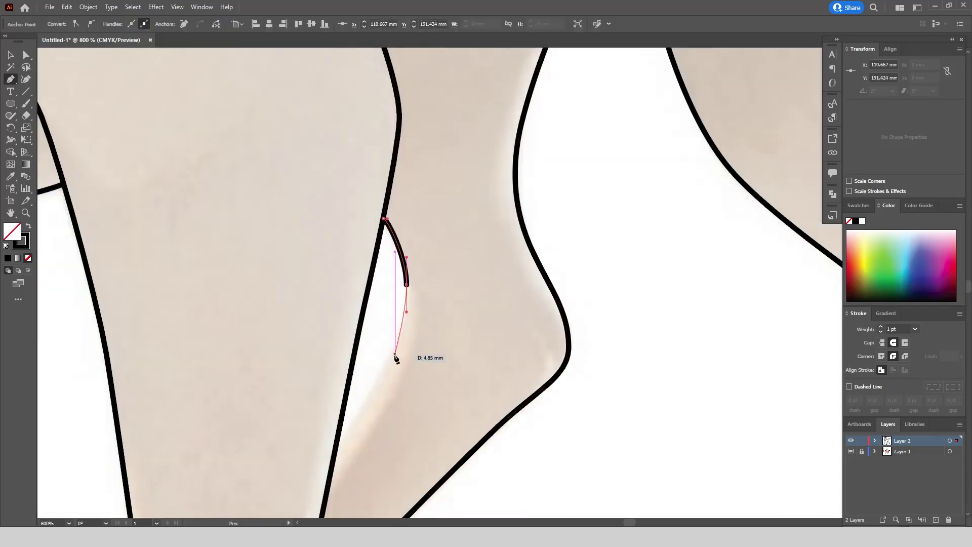
click(342, 443)
Draw two curved toe dividers on the left front paw from its upper outline down to the bottom edge.
scroll(455, 269, down, 3)
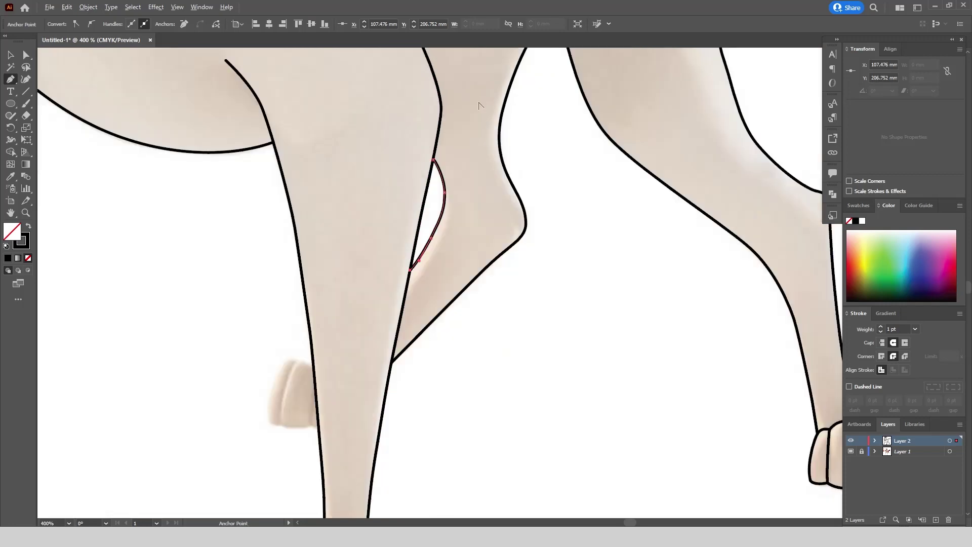
scroll(319, 338, up, 5)
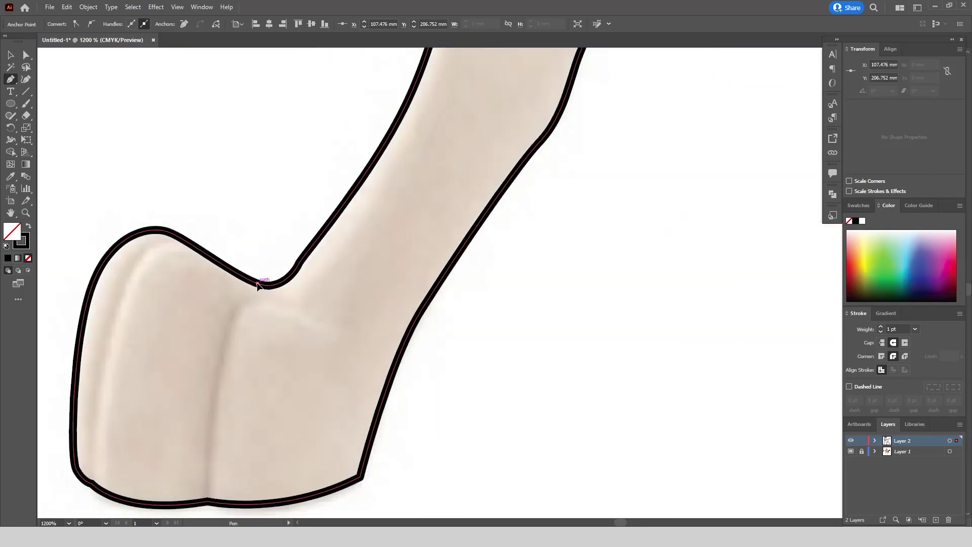
click(254, 285)
drag(220, 333, 210, 373)
click(208, 501)
key(Return)
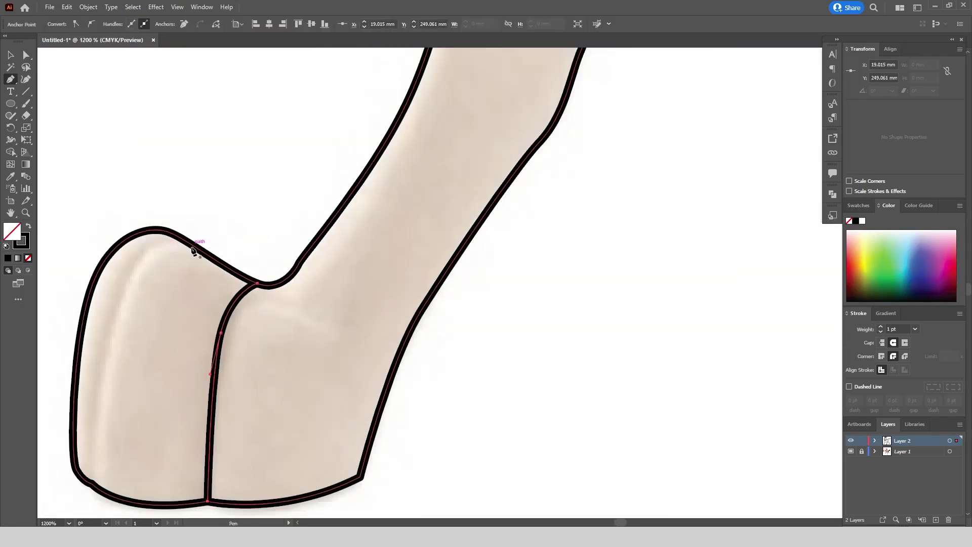
drag(190, 244, 147, 266)
scroll(93, 490, down, 1)
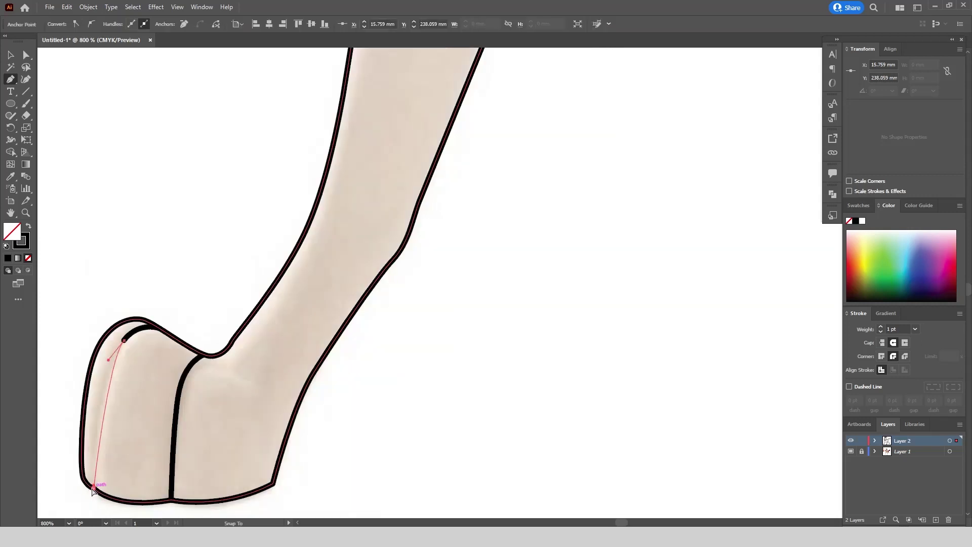
drag(94, 487, 85, 494)
Trace the outline of the far hind paw behind the central front leg, ending at the leg's edge, and deselect it.
scroll(180, 416, down, 3)
scroll(597, 257, up, 5)
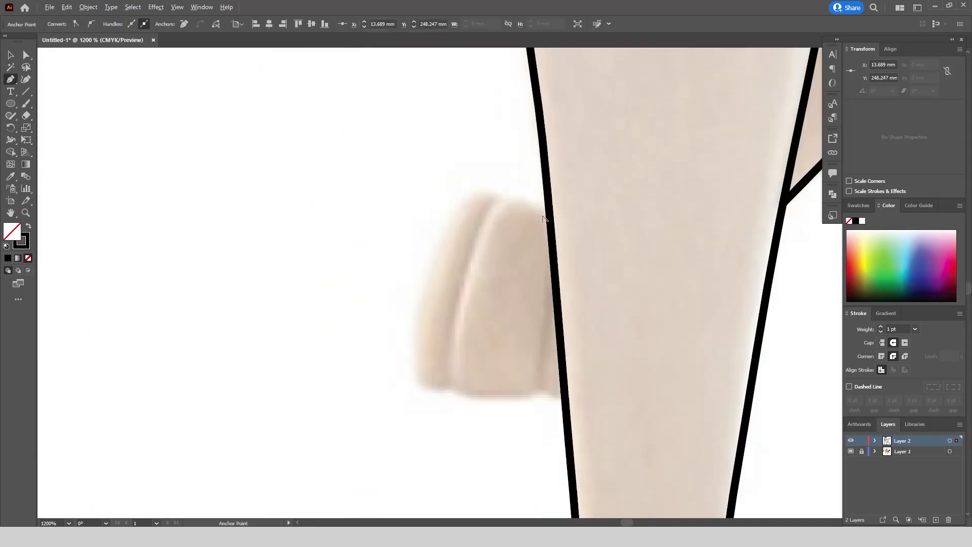
click(550, 212)
drag(482, 191, 447, 200)
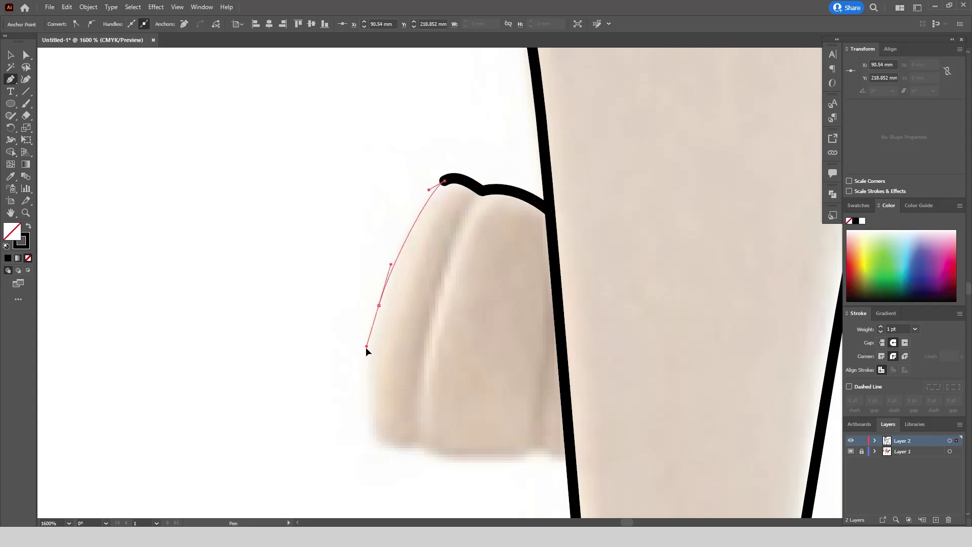
drag(376, 441, 398, 452)
drag(581, 426, 581, 427)
click(526, 445)
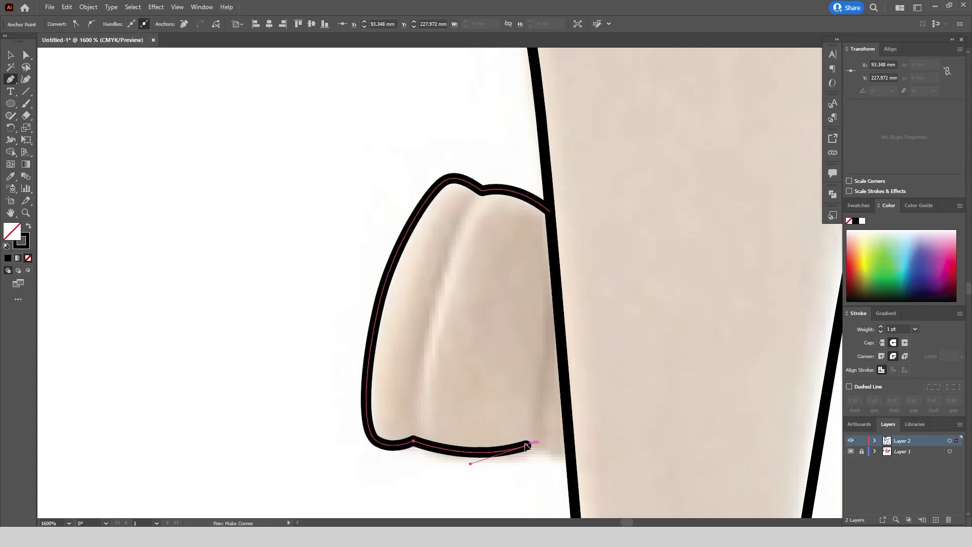
scroll(400, 391, down, 3)
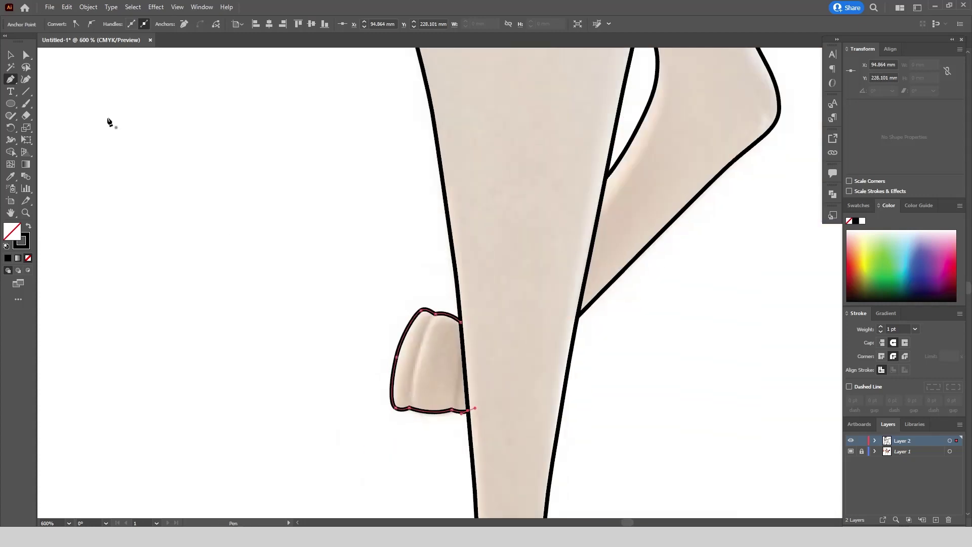
key(v)
click(55, 86)
Draw two toe dividers on the far hind paw, one in the middle and one beside the central front leg.
click(10, 79)
scroll(435, 336, up, 2)
scroll(429, 253, down, 2)
click(431, 269)
scroll(414, 331, up, 1)
drag(399, 374, 394, 466)
click(457, 376)
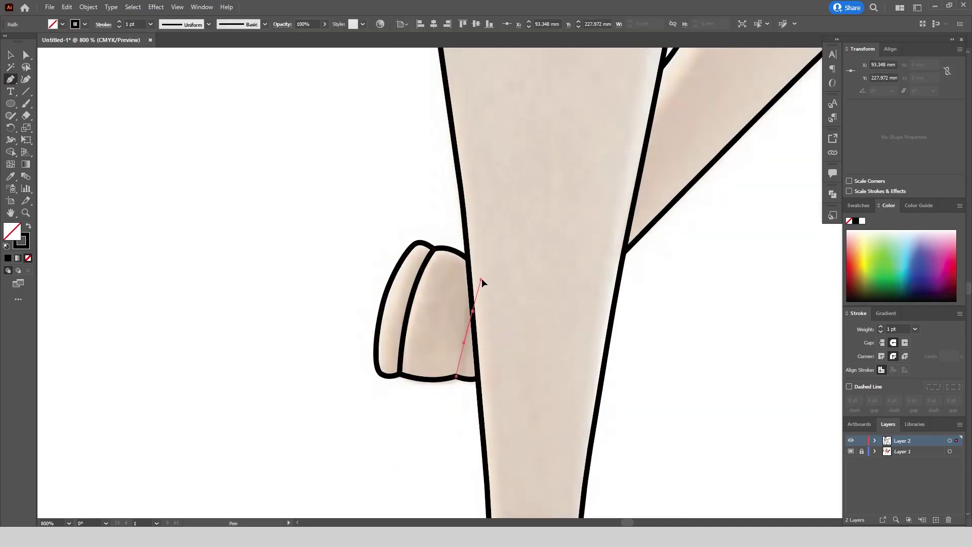
drag(481, 278, 482, 278)
key(Escape)
Trace the tail's upper edge from the rump out to its rounded tip.
scroll(341, 422, down, 6)
scroll(455, 266, up, 6)
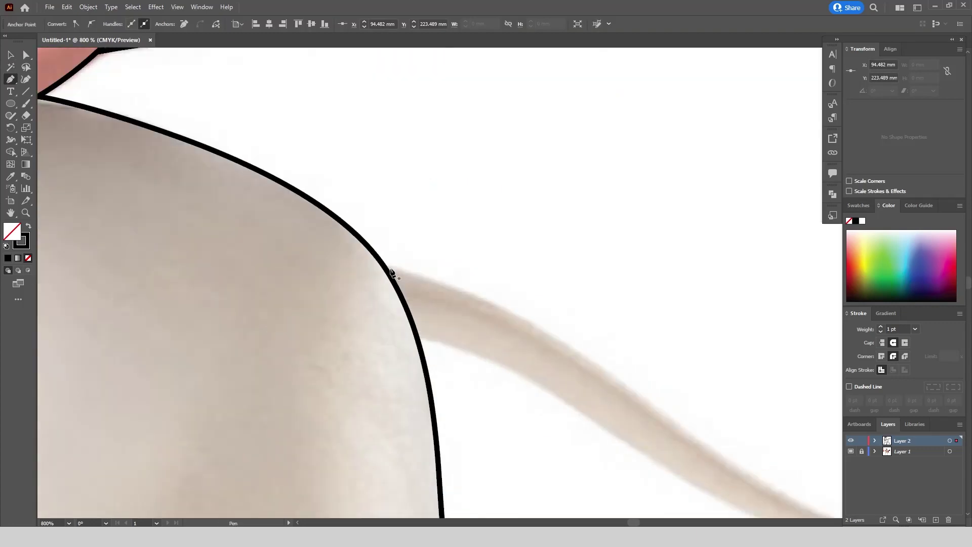
scroll(543, 325, down, 3)
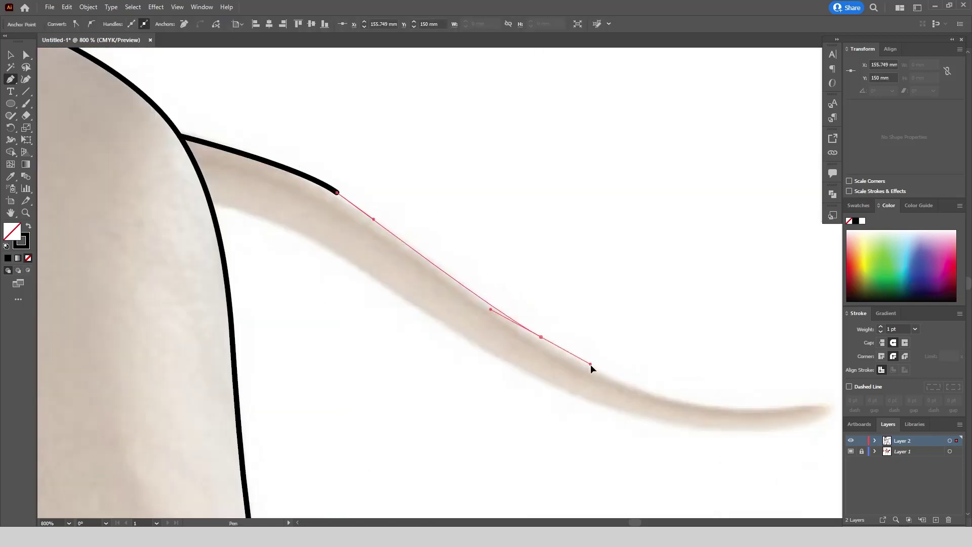
scroll(527, 340, down, 1)
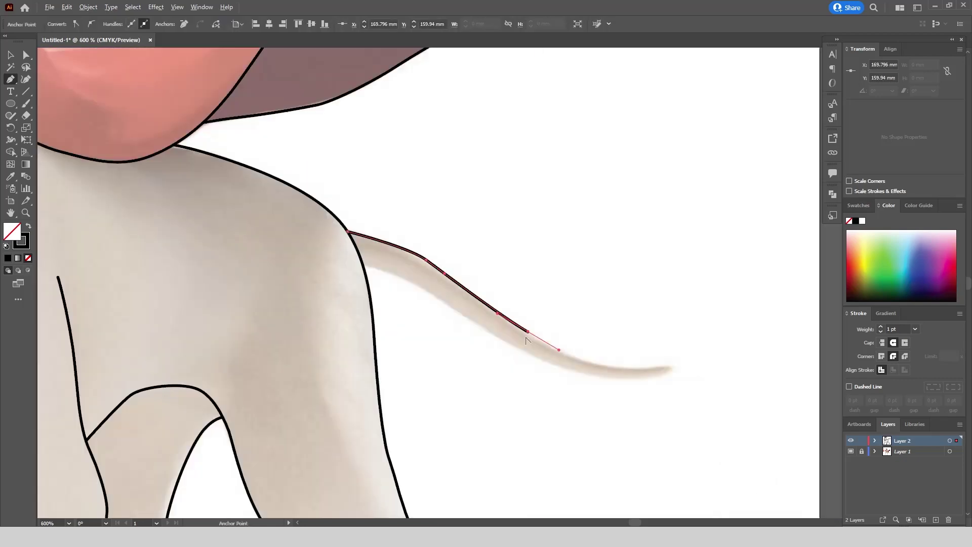
scroll(617, 372, up, 3)
drag(588, 351, 656, 357)
scroll(671, 349, up, 2)
drag(648, 291, 711, 287)
drag(738, 304, 742, 329)
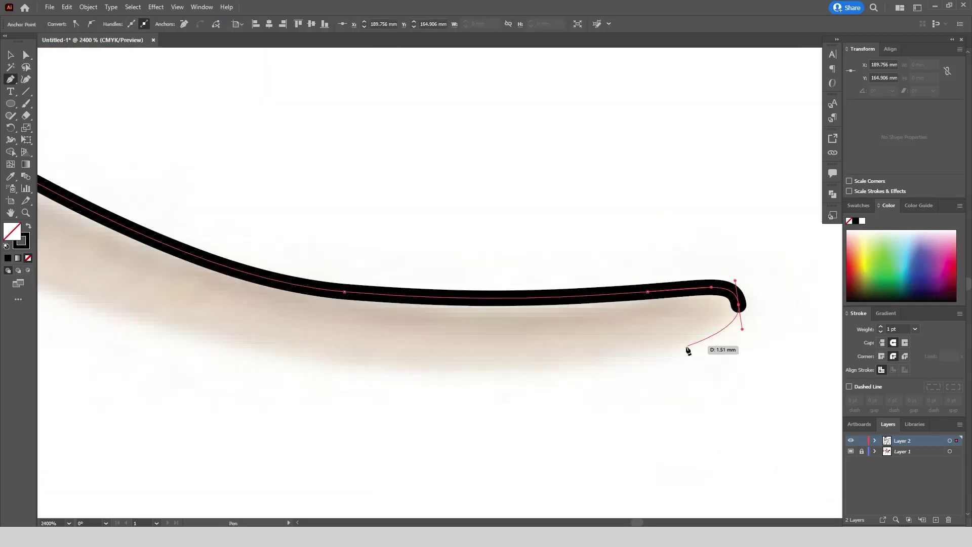
Trace the tail's lower edge from the tip back to the rump and end the path.
drag(672, 352, 622, 362)
scroll(733, 319, down, 4)
drag(603, 324, 541, 307)
drag(414, 229, 341, 186)
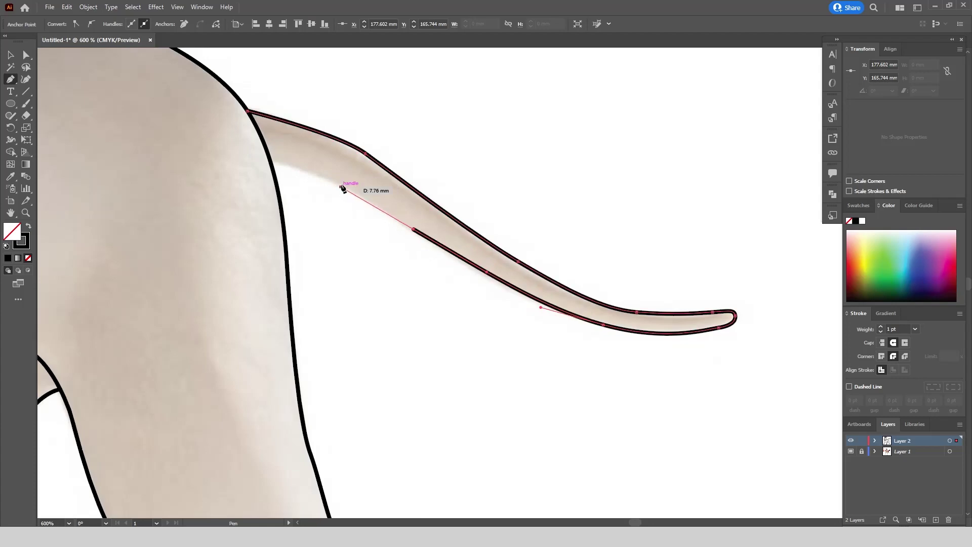
scroll(257, 156, up, 2)
drag(285, 163, 200, 143)
scroll(507, 234, down, 7)
key(Escape)
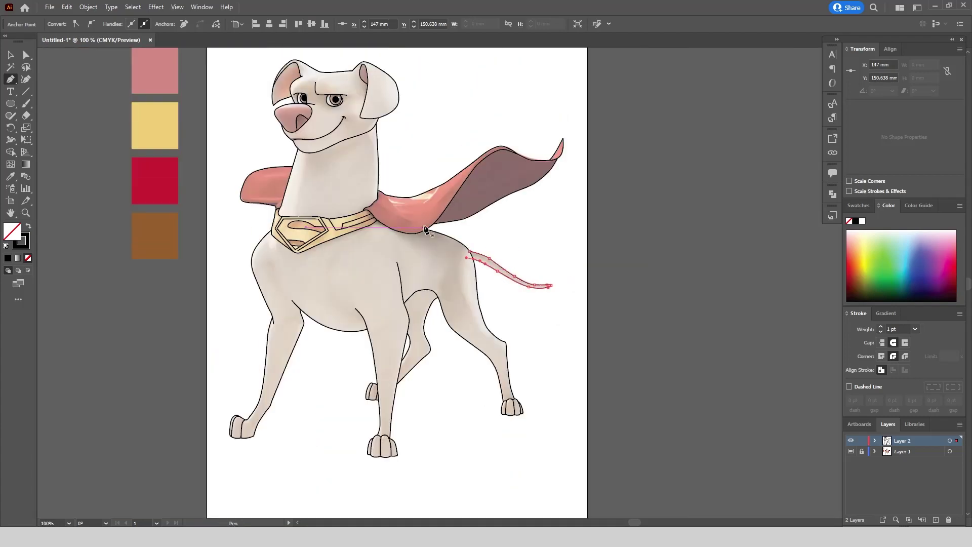
Deselect the tail path and compare the line art with and without the reference picture by toggling Layer 1's visibility.
scroll(425, 227, up, 1)
click(11, 55)
click(100, 103)
click(851, 451)
click(851, 451)
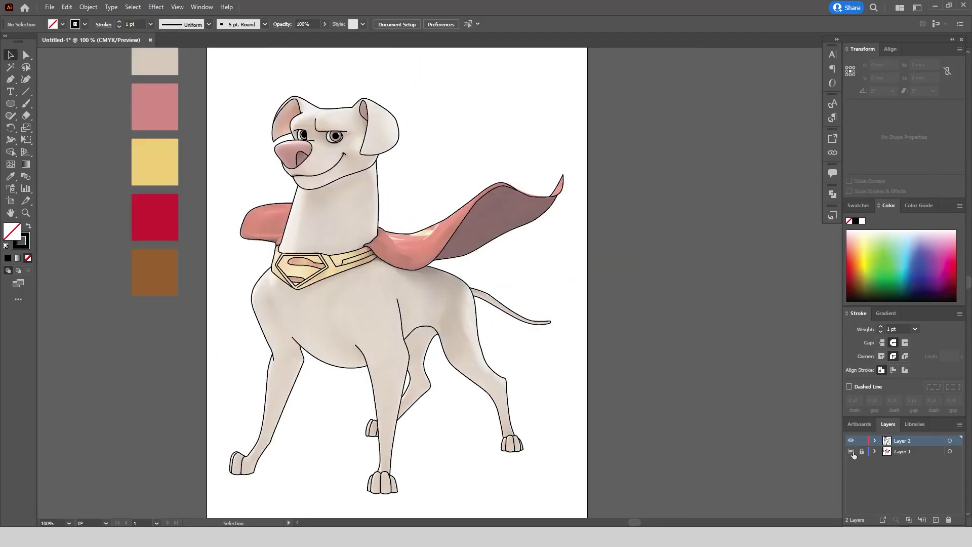
click(851, 452)
click(851, 451)
click(851, 452)
click(852, 451)
click(851, 451)
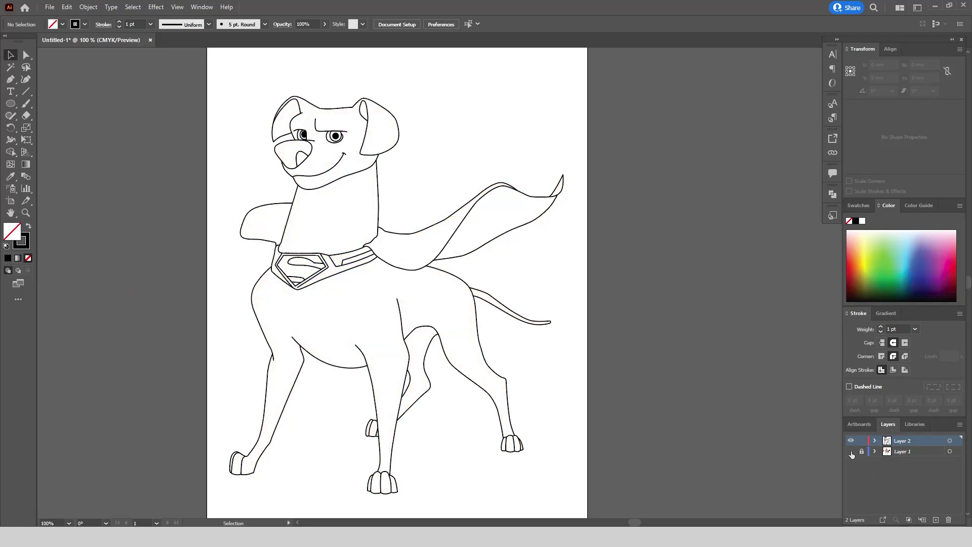
click(852, 451)
Select all traced paths sharing the head outline's stroke colour and convert them to filled shapes with Outline Stroke.
scroll(499, 206, up, 1)
click(497, 238)
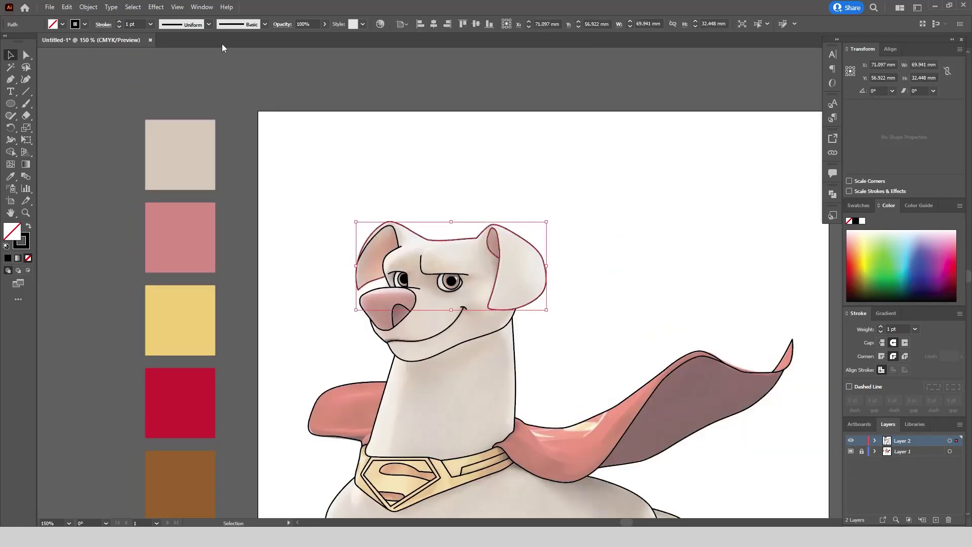
click(132, 6)
mouse_move(143, 100)
click(283, 161)
click(88, 7)
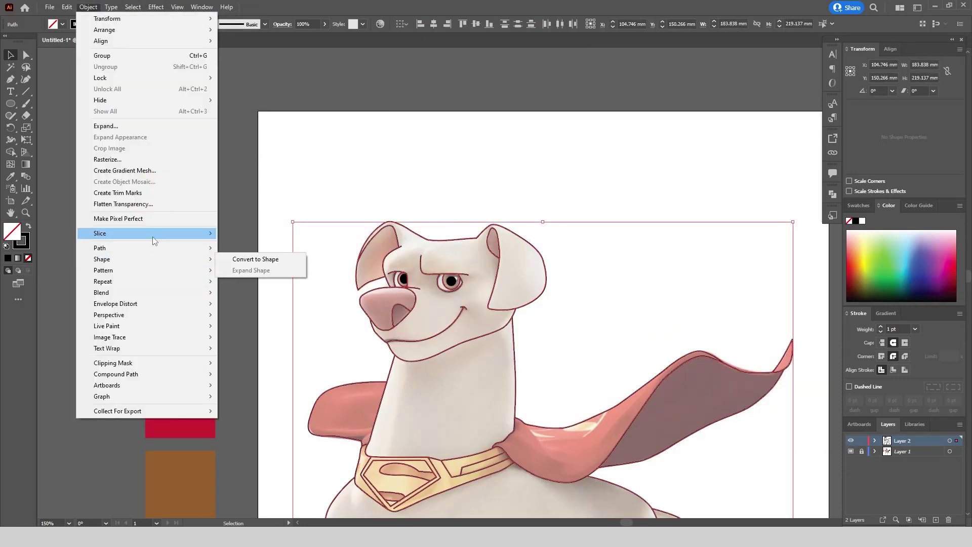
mouse_move(175, 248)
click(249, 273)
Select all shapes with the same black fill colour and combine them into one compound path.
click(133, 6)
mouse_move(152, 103)
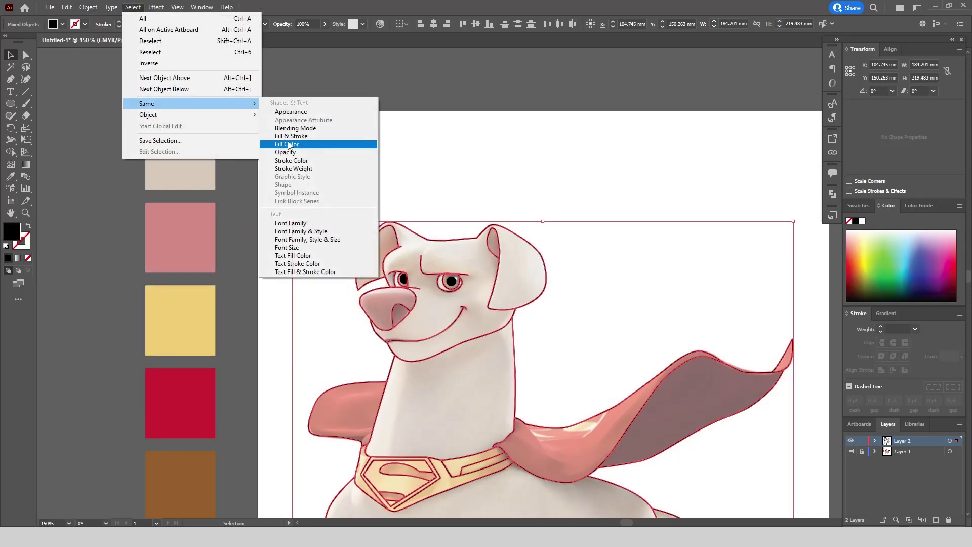
click(289, 145)
click(833, 194)
click(88, 7)
click(226, 375)
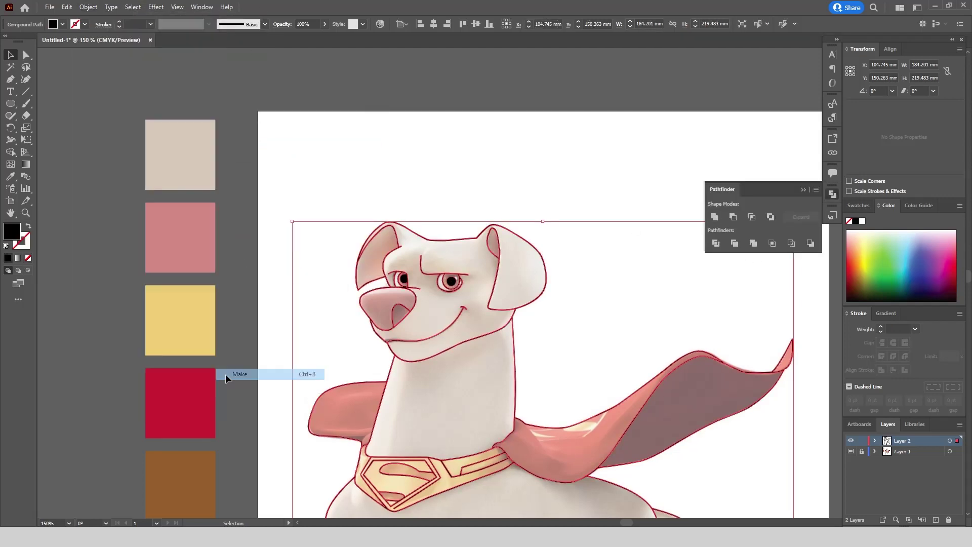
Sample the beige swatch's colour, select all the artwork on Layer 2 and activate the Live Paint Bucket.
scroll(572, 151, down, 1)
click(261, 147)
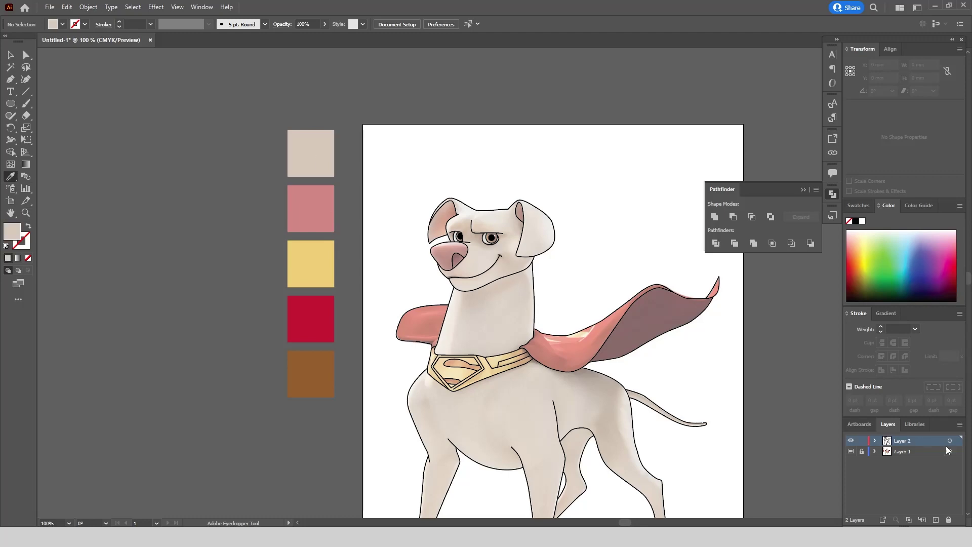
click(949, 440)
click(11, 55)
click(130, 130)
key(i)
double_click(14, 235)
key(Escape)
key(ctrl+a)
drag(10, 152, 47, 167)
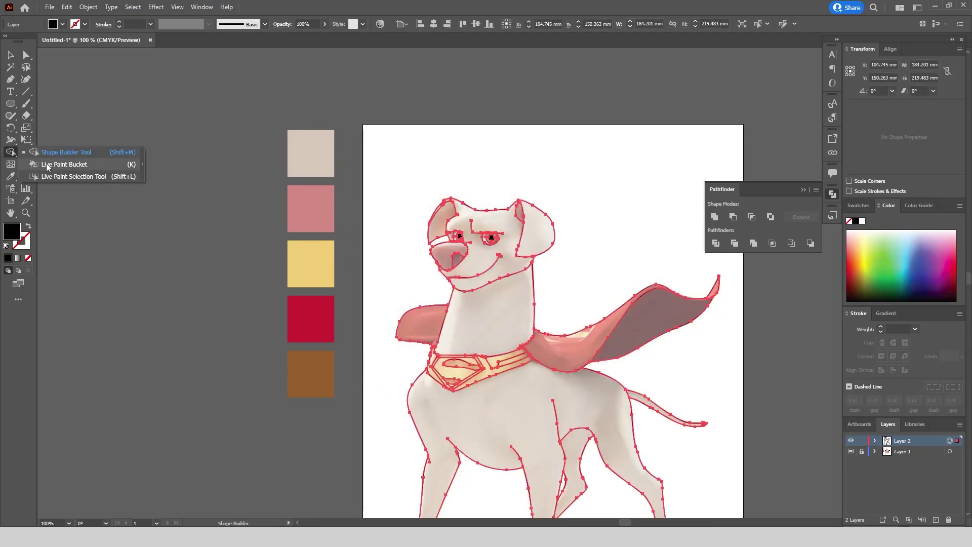
click(46, 166)
Paste the sampled beige as the fill colour, paint the head and ears with it, and deselect the artwork.
double_click(12, 231)
key(ctrl+v)
click(586, 204)
scroll(451, 212, up, 6)
click(369, 152)
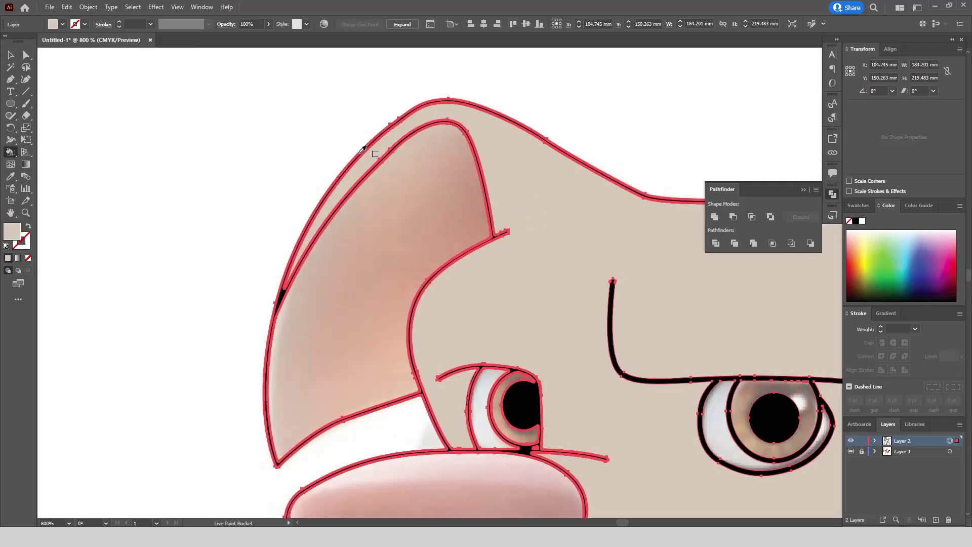
scroll(363, 149, down, 4)
click(10, 55)
click(78, 126)
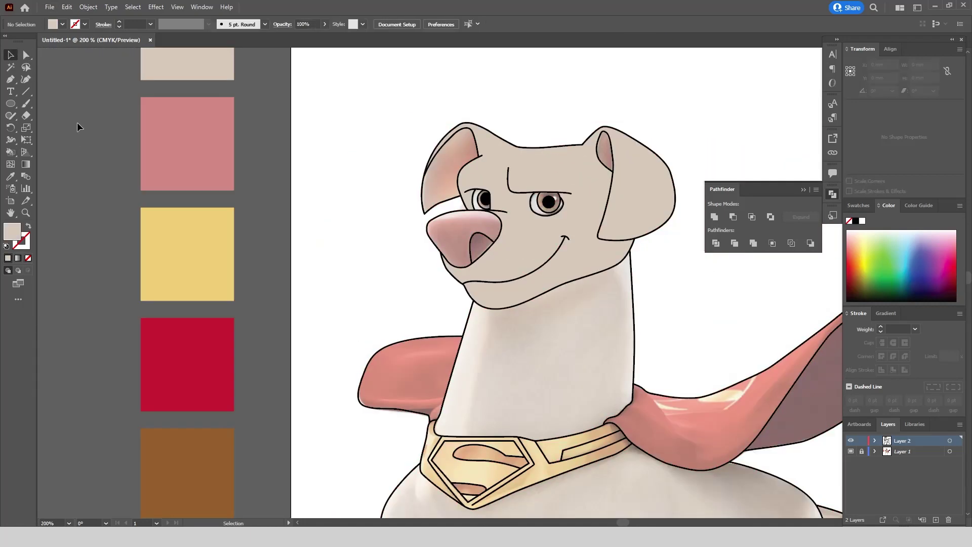
Set the fill to the lighter beige DDCFC5 and repaint the head and outer ears with the Live Paint Bucket.
double_click(14, 235)
click(367, 217)
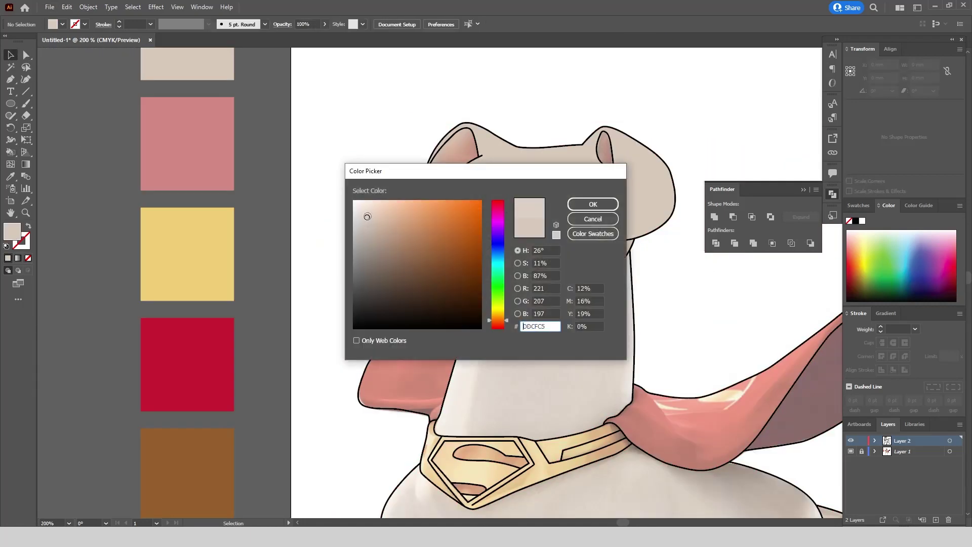
click(613, 204)
key(ctrl+a)
key(k)
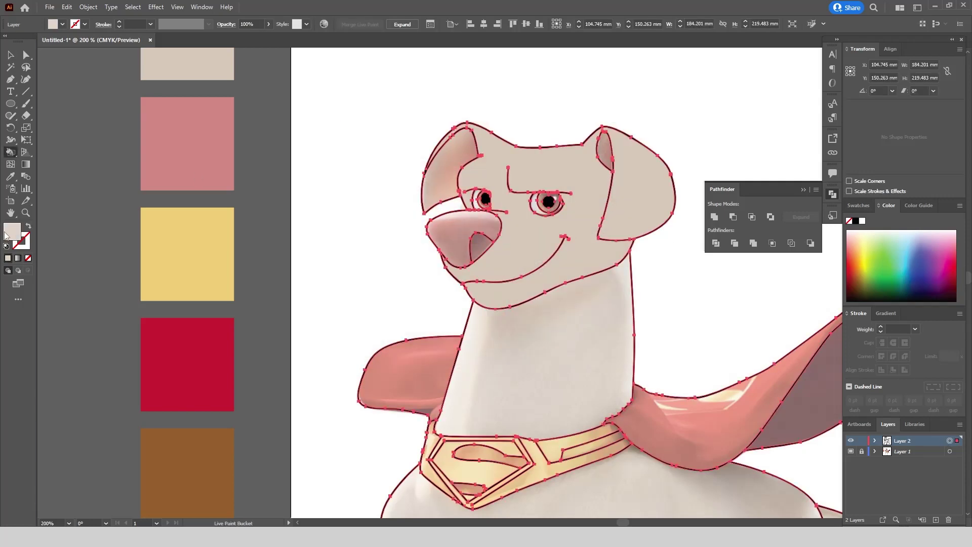
double_click(15, 235)
click(608, 207)
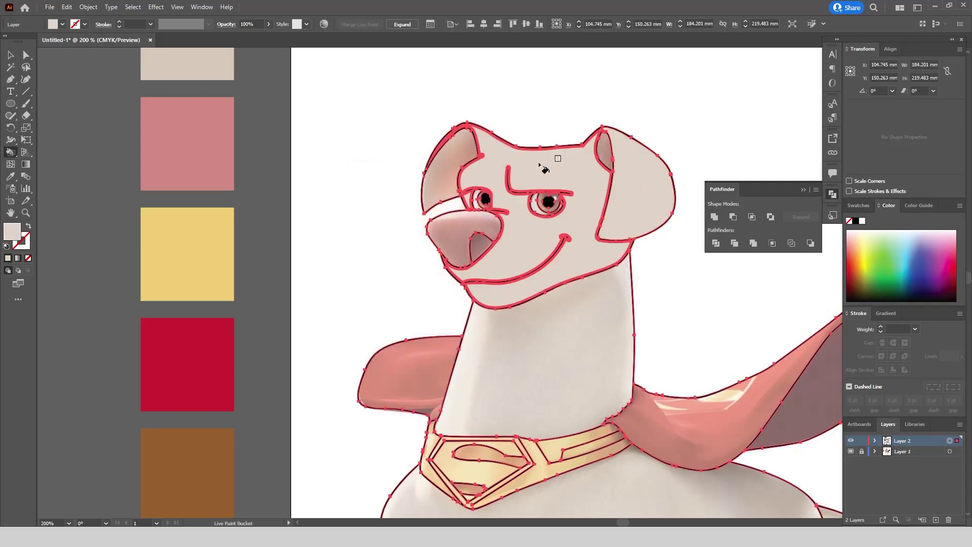
Fill the neck, body and legs with the light beige using the Live Paint Bucket.
scroll(462, 113, up, 2)
scroll(540, 268, down, 5)
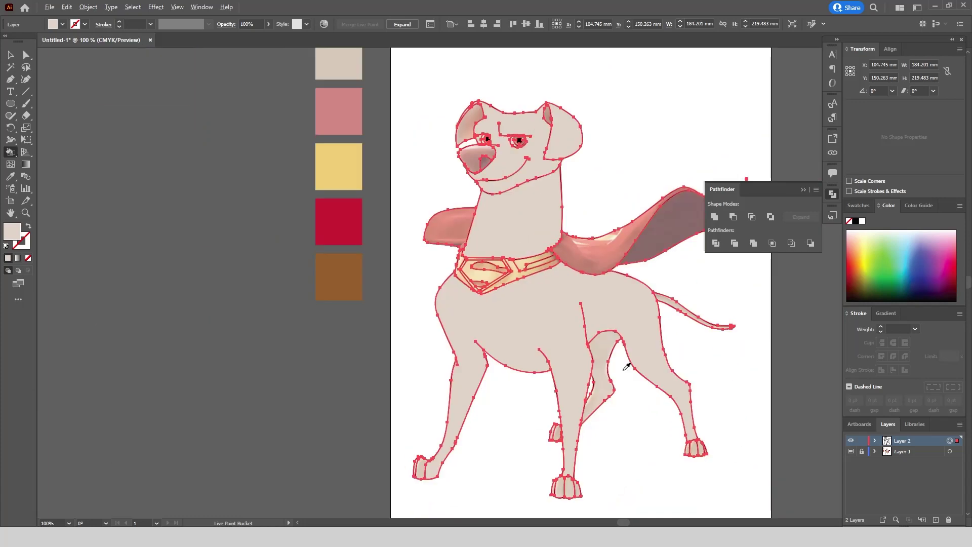
scroll(556, 308, up, 4)
scroll(643, 245, down, 4)
scroll(597, 219, up, 3)
scroll(645, 245, down, 3)
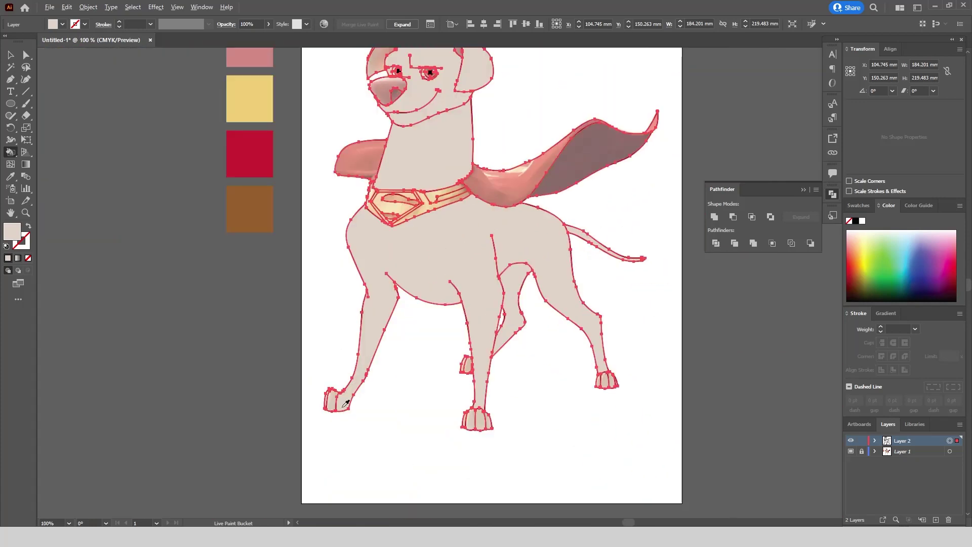
Fill all the toe sections of the four paws with the light beige and deselect the artwork.
scroll(236, 334, up, 8)
scroll(236, 334, down, 5)
scroll(670, 302, up, 5)
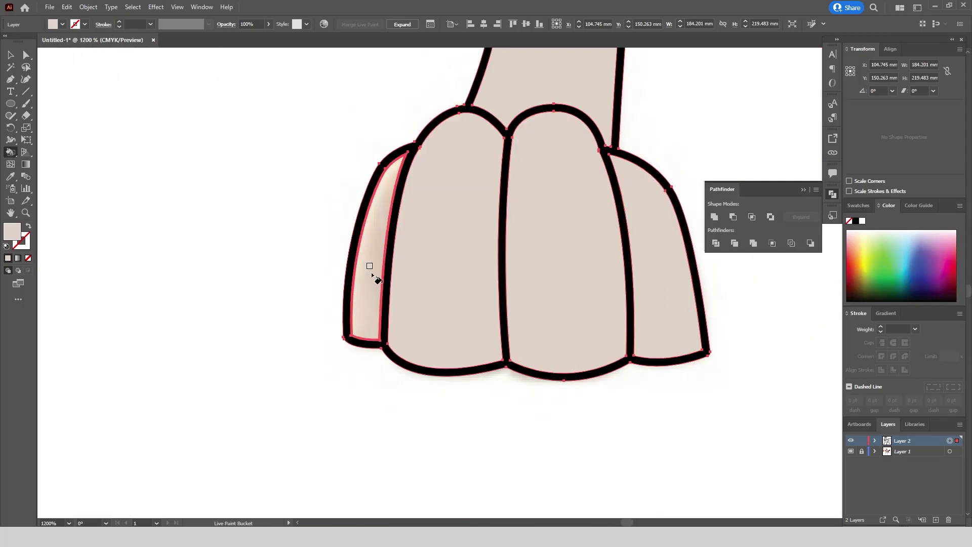
scroll(404, 347, down, 3)
scroll(400, 82, up, 4)
click(387, 89)
click(445, 147)
scroll(406, 230, down, 6)
scroll(660, 254, up, 5)
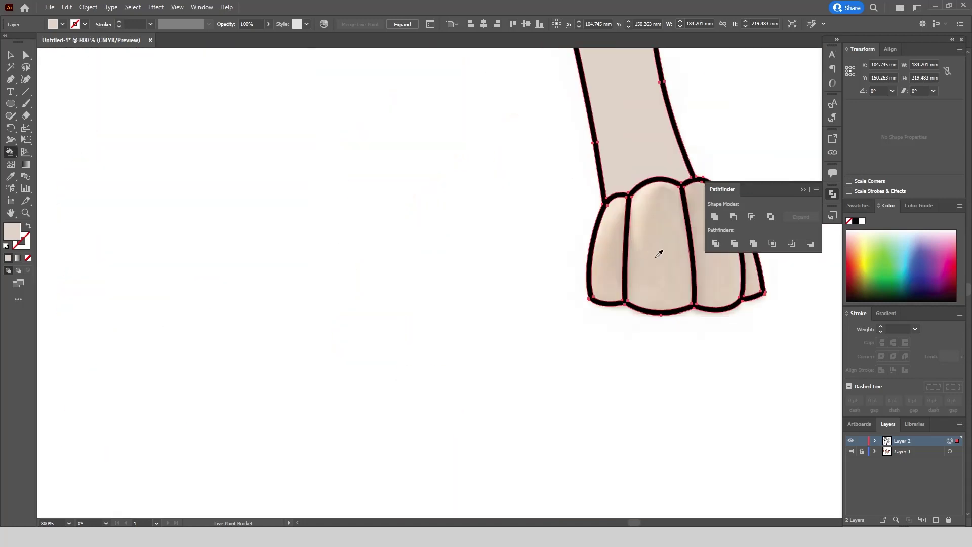
click(659, 253)
click(610, 261)
scroll(707, 275, right, 1)
scroll(708, 274, down, 6)
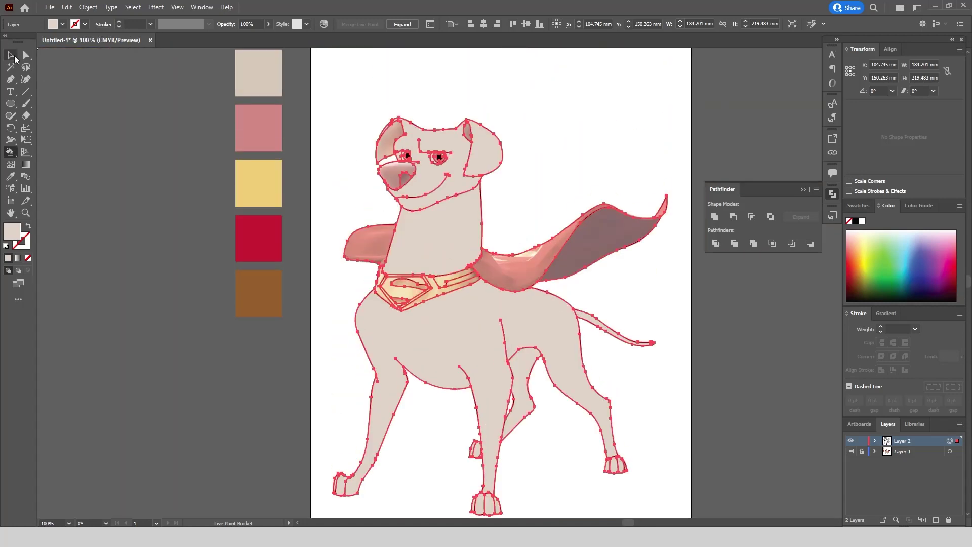
key(v)
Fill the nose, nostril and inner ears with the pink swatch's colour, then deselect the artwork.
scroll(245, 208, up, 3)
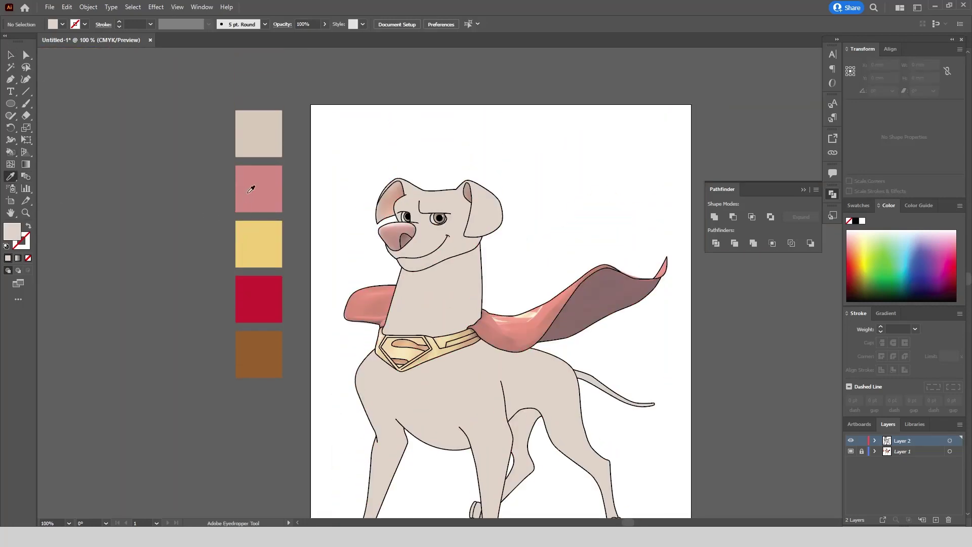
click(949, 440)
scroll(390, 208, up, 5)
click(392, 299)
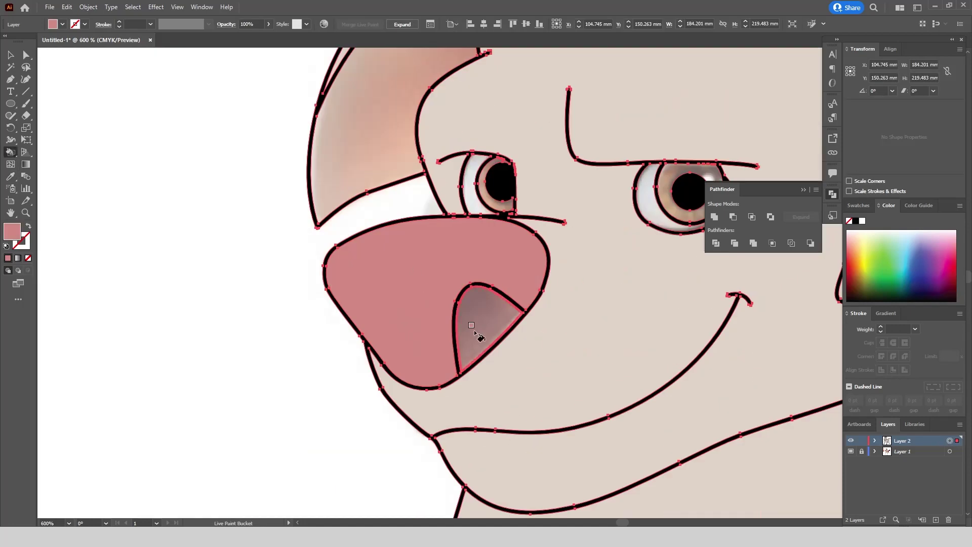
click(470, 326)
scroll(303, 297, down, 2)
scroll(595, 160, up, 2)
click(579, 175)
scroll(608, 203, down, 1)
scroll(254, 221, down, 4)
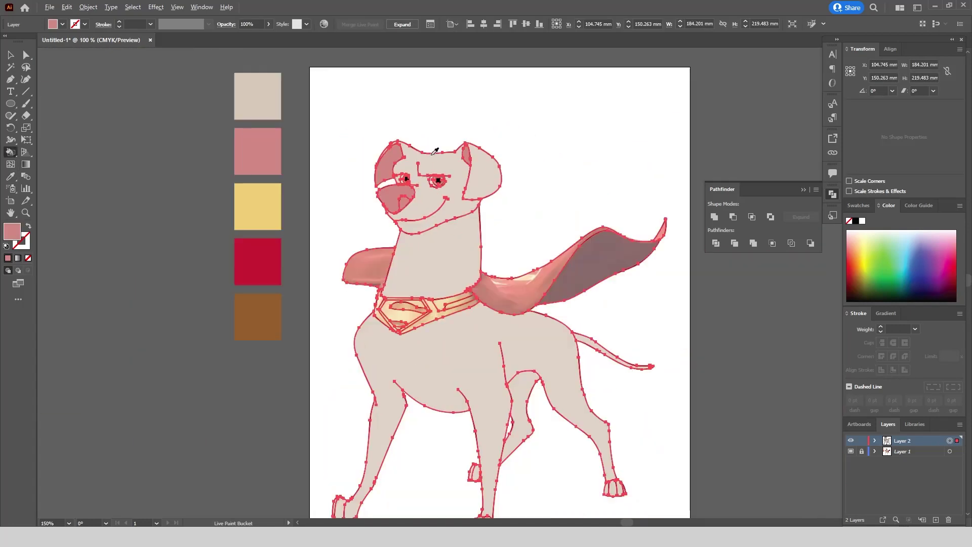
click(11, 55)
key(ctrl+shift+a)
Reselect the Layer 2 artwork and fill the collar and main emblem areas with the yellow swatch's colour.
click(949, 441)
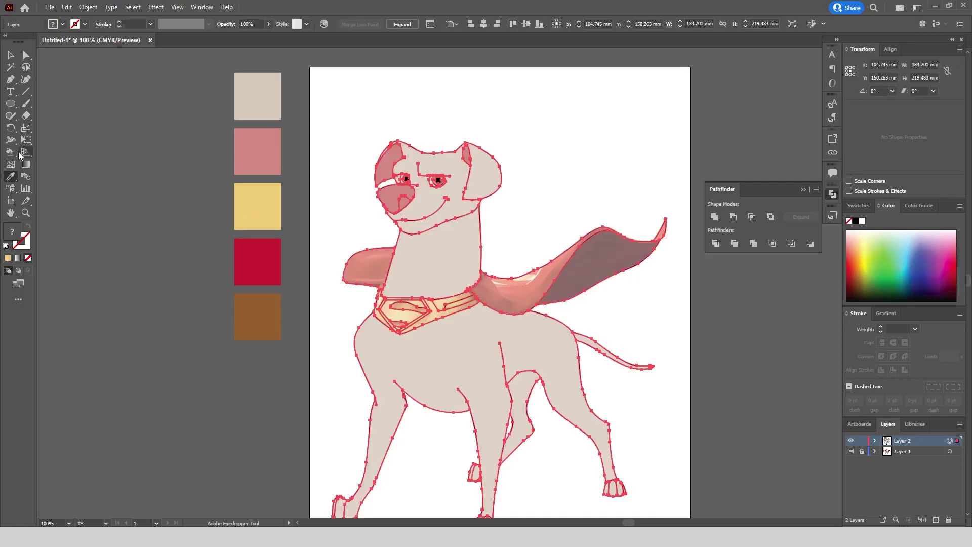
click(11, 152)
scroll(392, 305, up, 8)
click(388, 245)
scroll(388, 245, down, 1)
click(329, 233)
click(405, 201)
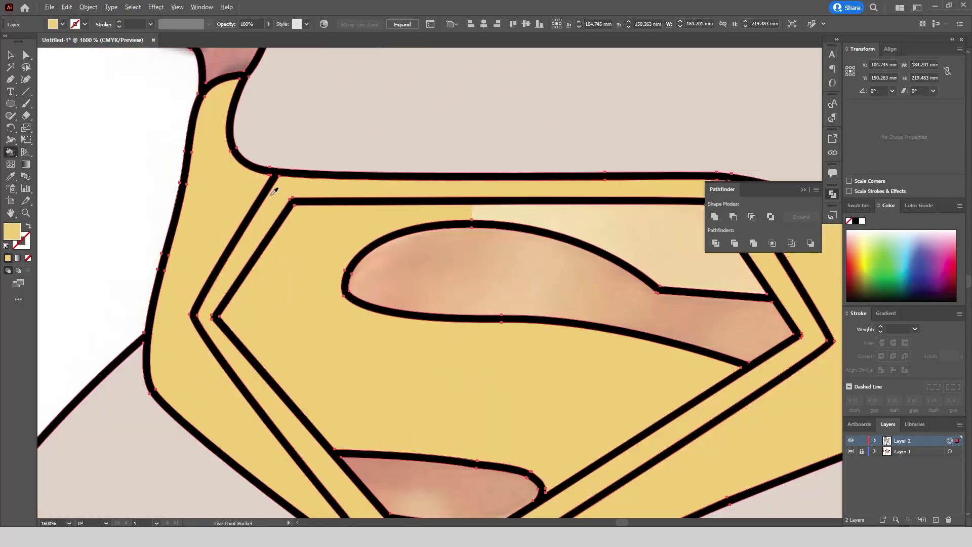
Fill the remaining emblem sections, including its lower tip, and the collar's strap details with yellow, then deselect the artwork.
scroll(408, 212, down, 3)
scroll(641, 220, up, 4)
click(557, 298)
click(499, 206)
scroll(484, 188, down, 4)
click(379, 203)
scroll(378, 189, up, 3)
scroll(380, 186, down, 6)
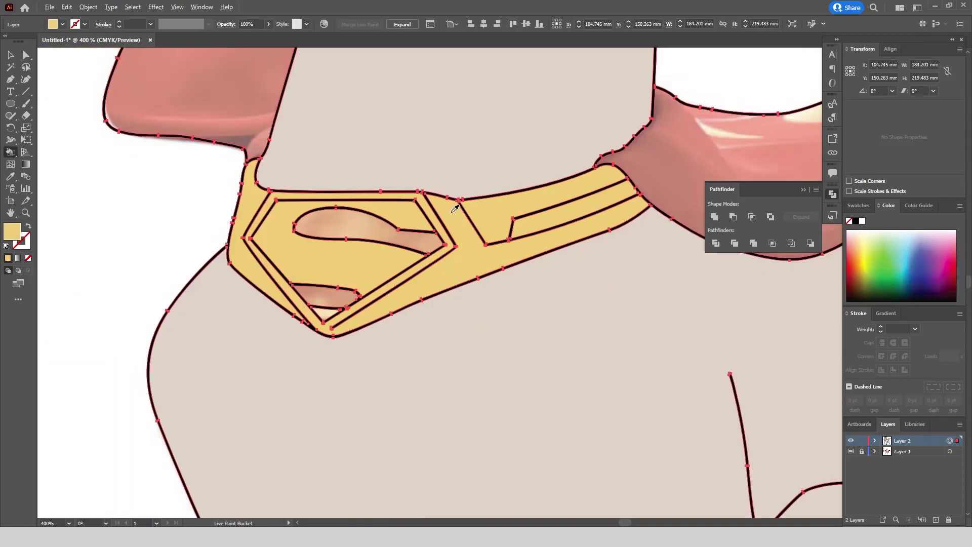
scroll(434, 195, up, 6)
click(382, 283)
click(381, 312)
scroll(417, 304, down, 5)
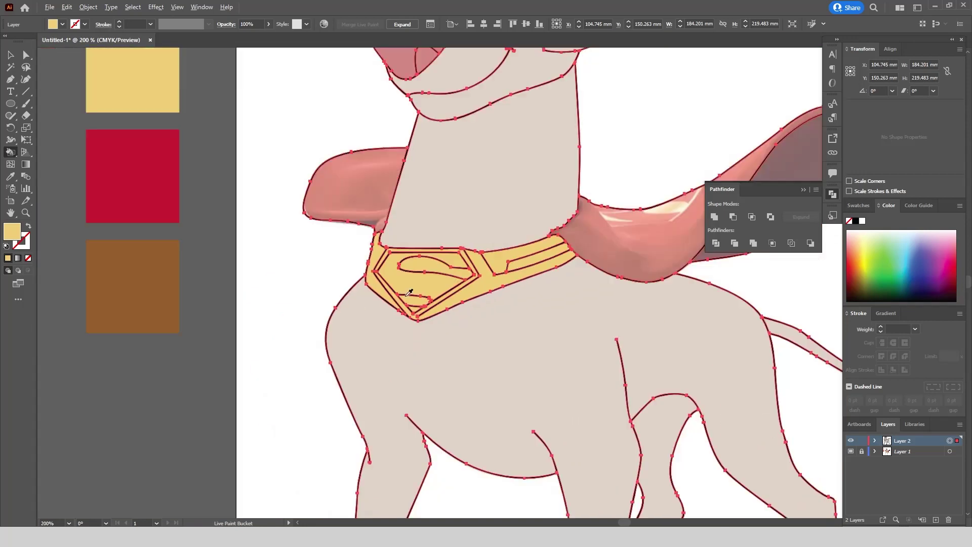
click(10, 55)
click(223, 200)
scroll(237, 205, down, 1)
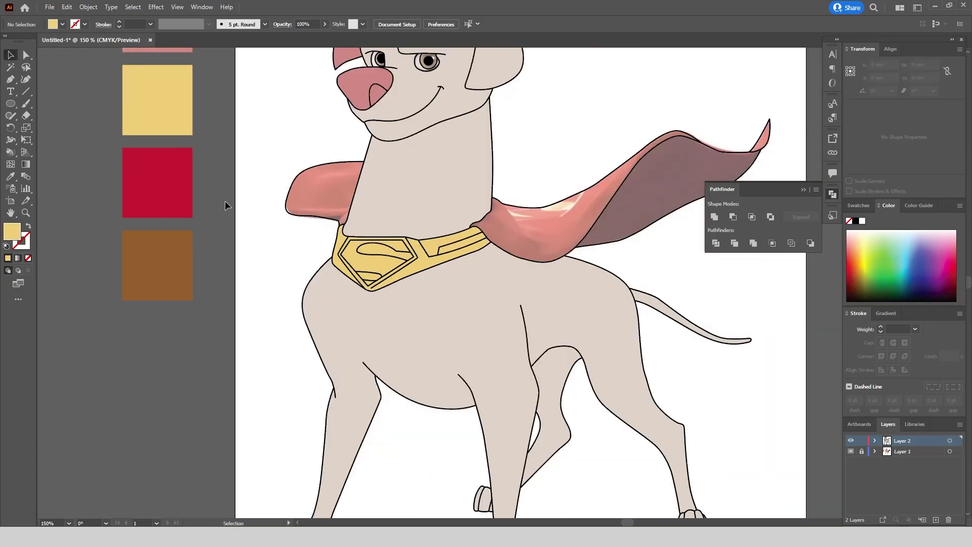
Fill both parts of the cape and the emblem's S-shaped areas with the red swatch's colour.
scroll(225, 201, down, 2)
scroll(256, 215, up, 1)
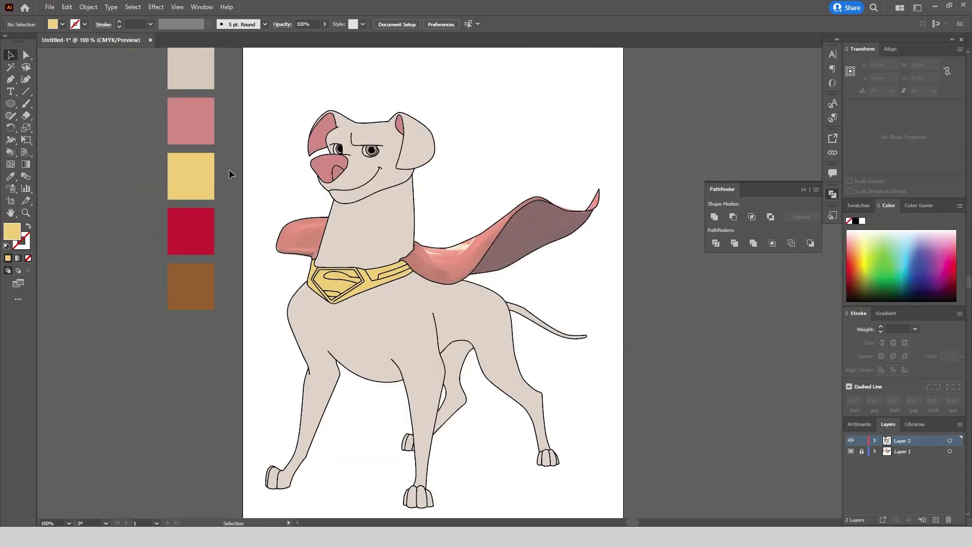
click(948, 440)
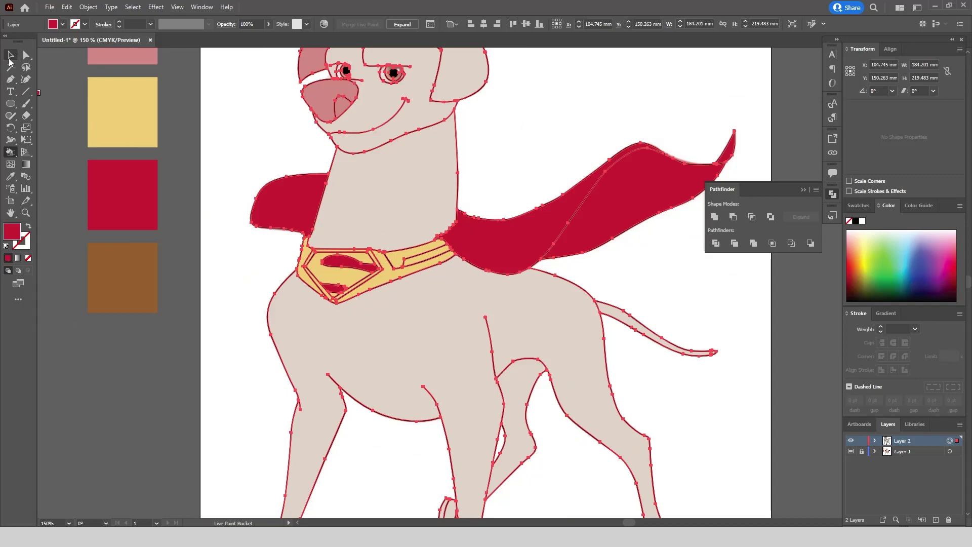
Fill both irises with the brown swatch's colour and the whites of the eyes with white.
click(13, 176)
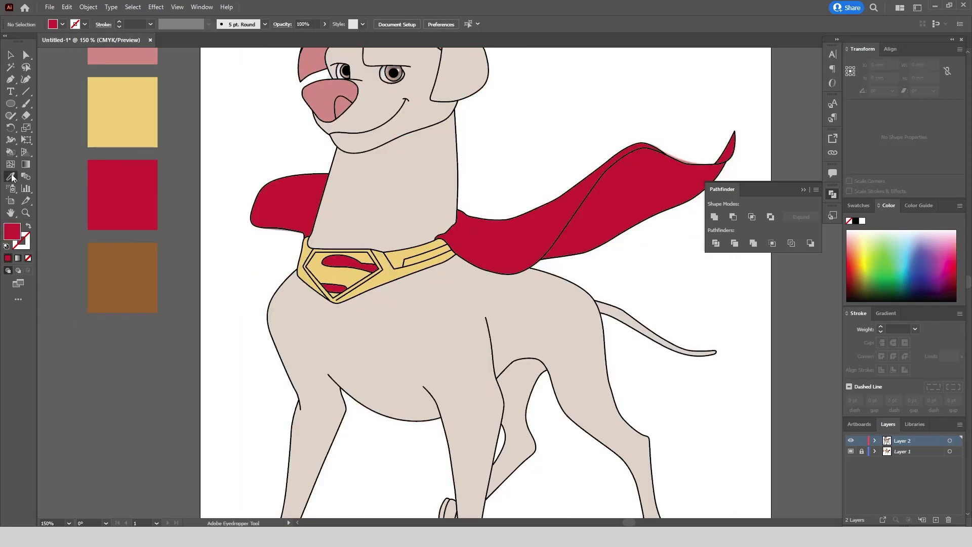
key(ctrl+a)
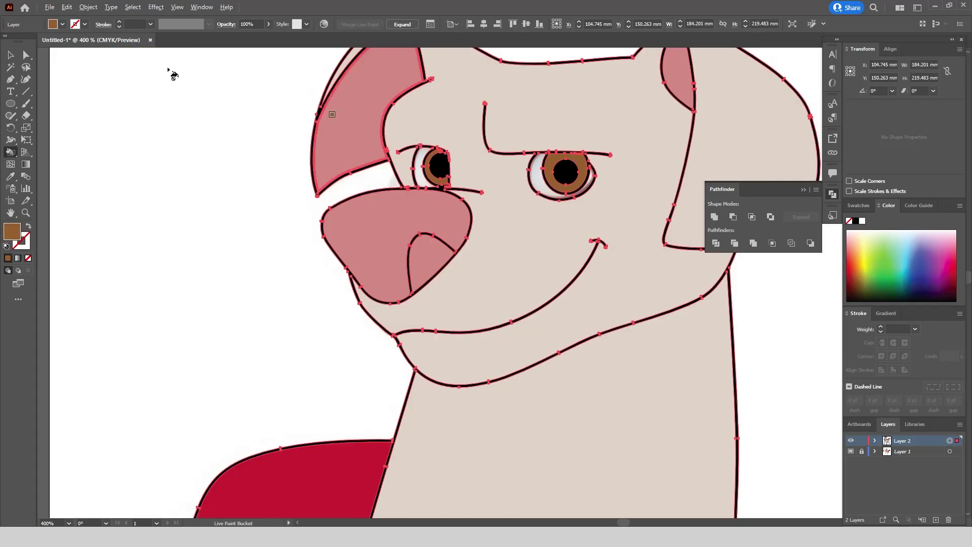
key(v)
click(146, 162)
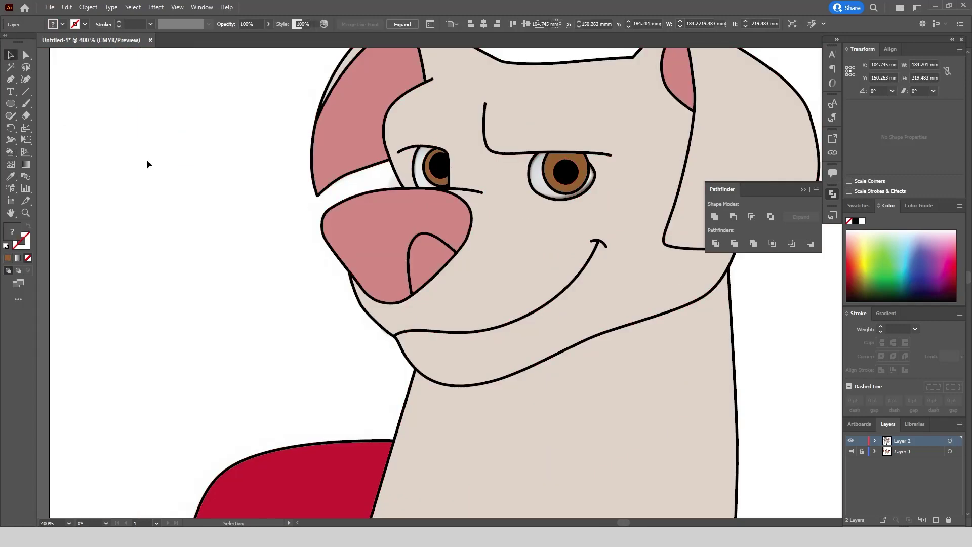
click(951, 443)
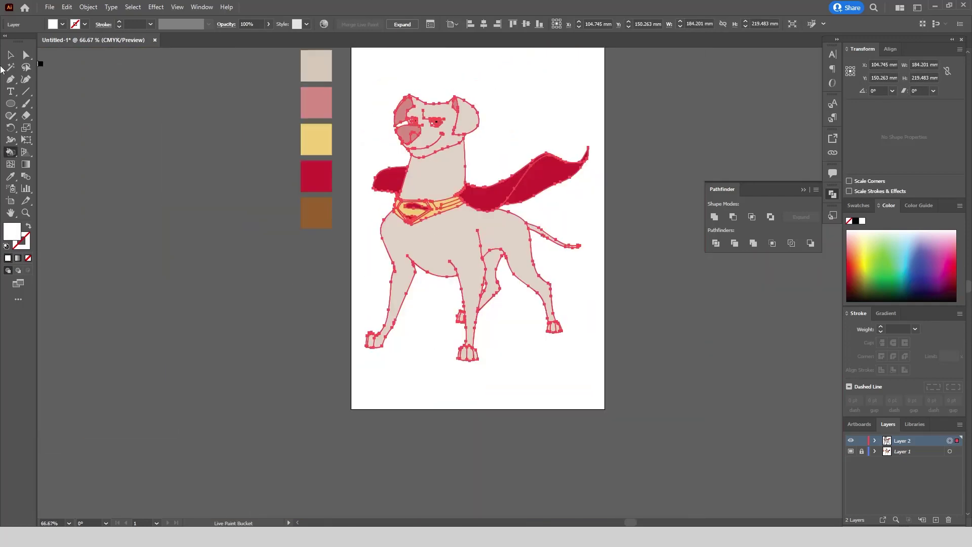
Check the coloured artwork with the reference hidden, then delete Layer 1.
click(848, 451)
click(848, 452)
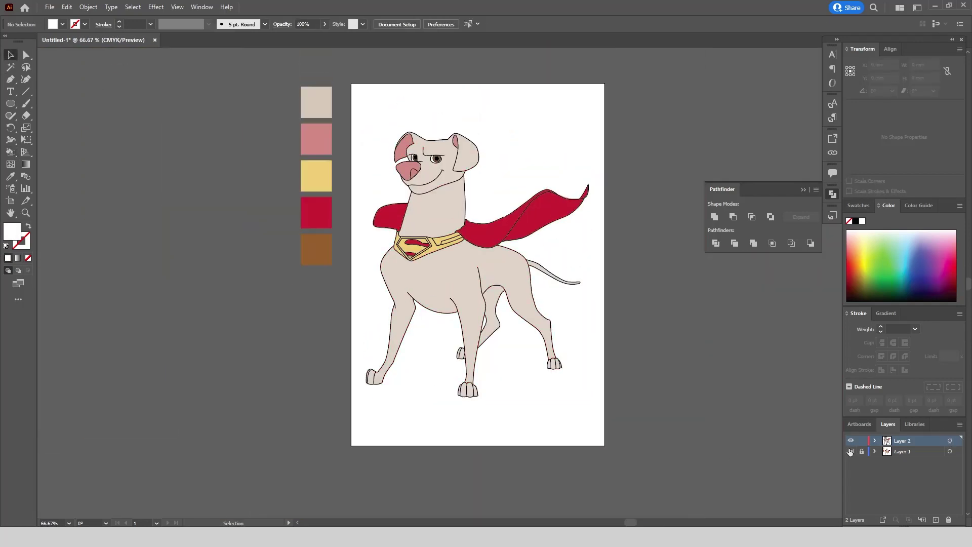
click(848, 451)
click(849, 451)
click(899, 451)
click(949, 519)
Expand the Live Paint dog artwork, ungroup it completely and show Layer 2's individual paths.
click(527, 284)
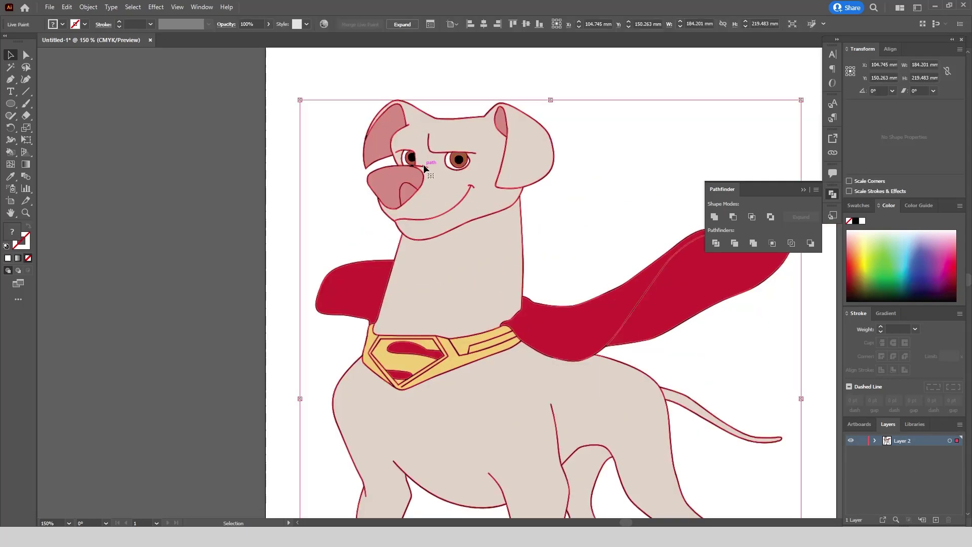
click(88, 7)
mouse_move(134, 327)
click(281, 377)
right_click(447, 273)
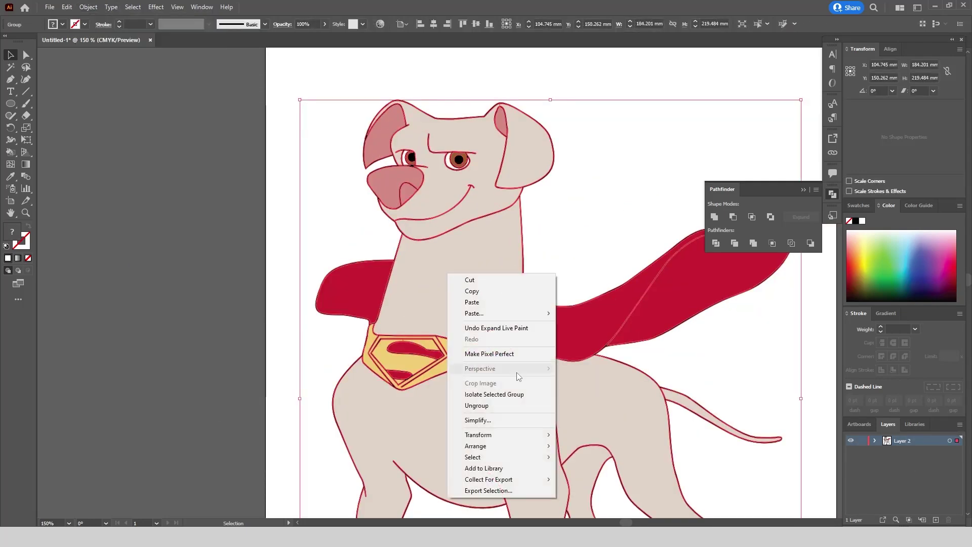
click(498, 406)
right_click(455, 299)
click(875, 441)
Combine all beige fur areas with the same fill colour into one compound path and hide it.
click(514, 136)
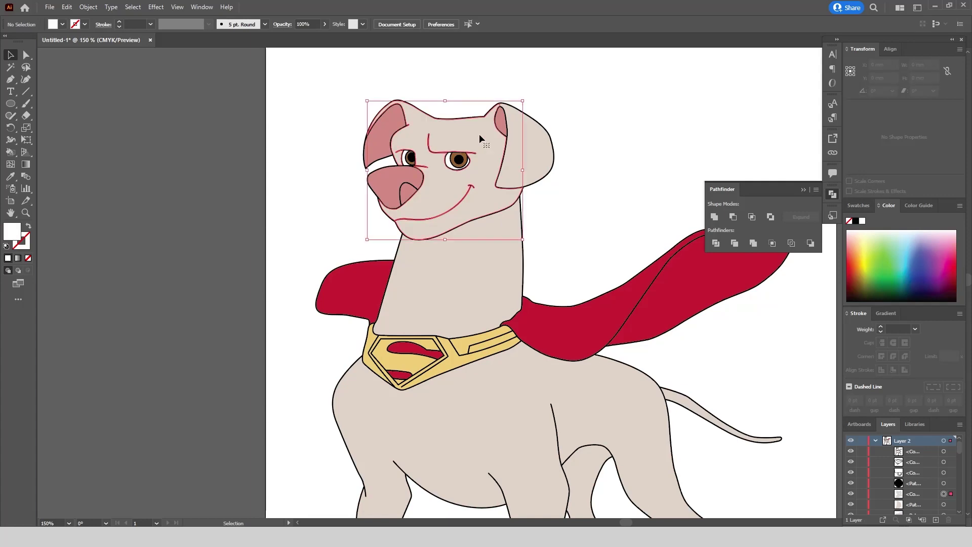
click(132, 7)
mouse_move(238, 104)
click(294, 145)
click(88, 6)
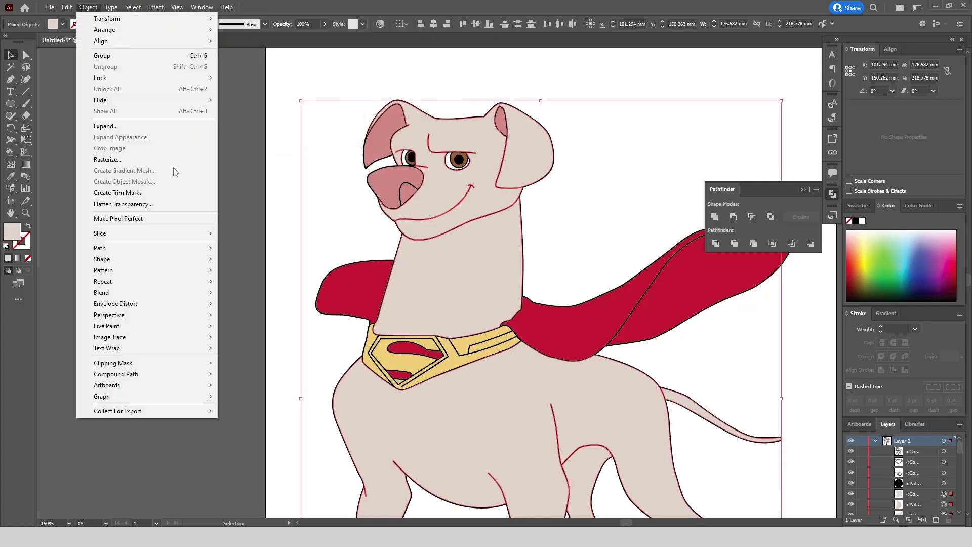
mouse_move(171, 373)
click(241, 373)
click(852, 494)
Combine all red cape and emblem areas with the same fill colour into one compound path and hide it.
click(572, 322)
click(133, 7)
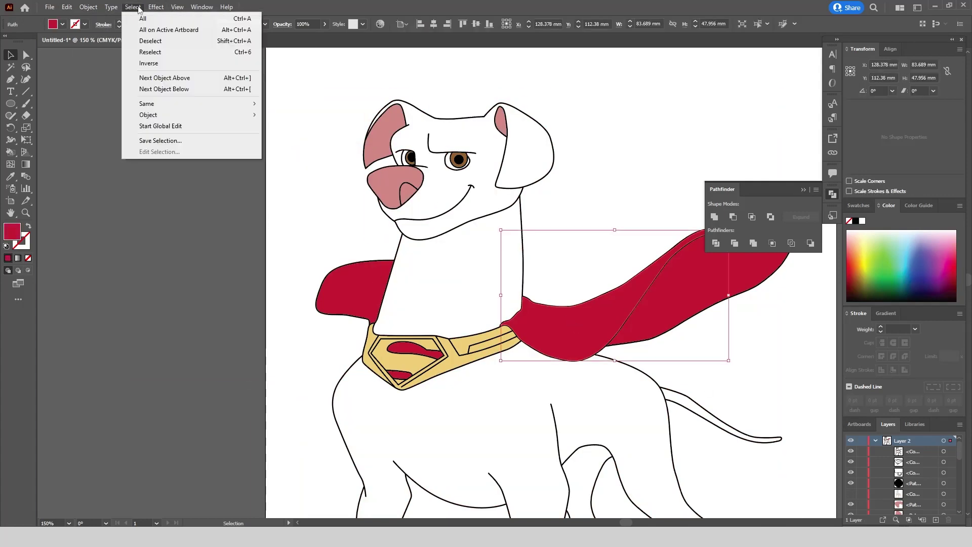
mouse_move(238, 101)
click(294, 145)
click(88, 7)
key(Escape)
scroll(902, 482, down, 5)
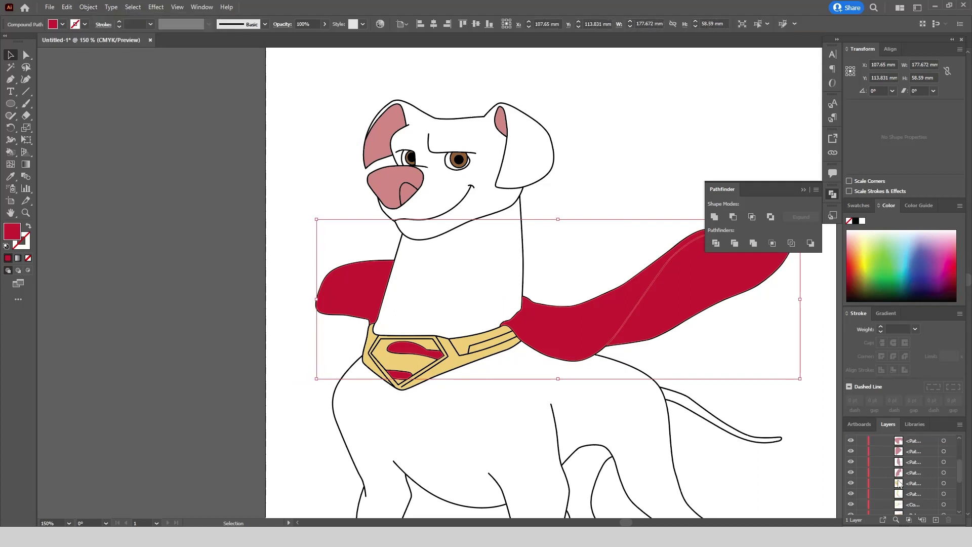
click(851, 457)
Combine all yellow collar and emblem areas with the same fill colour into one compound path and hide it.
click(449, 369)
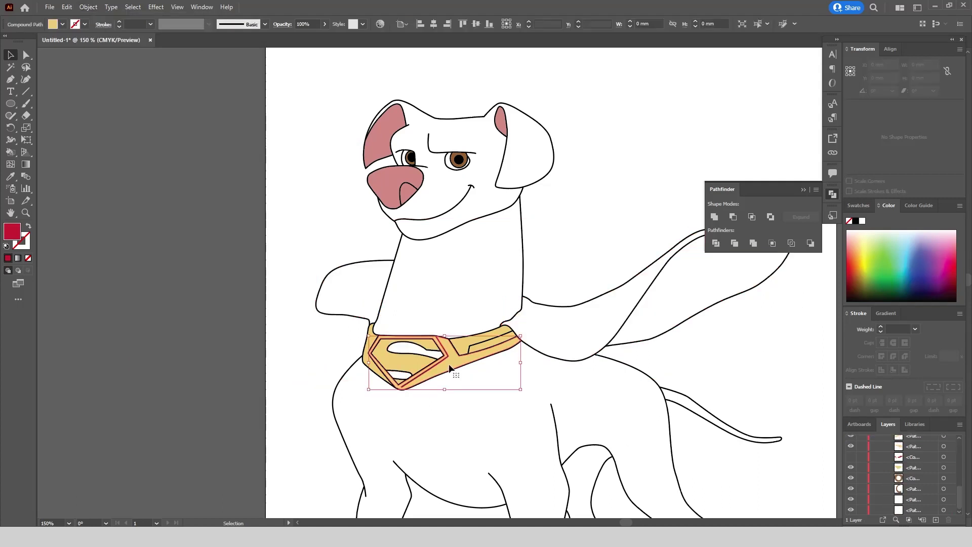
click(133, 6)
mouse_move(238, 101)
click(293, 145)
click(88, 7)
mouse_move(152, 374)
click(238, 374)
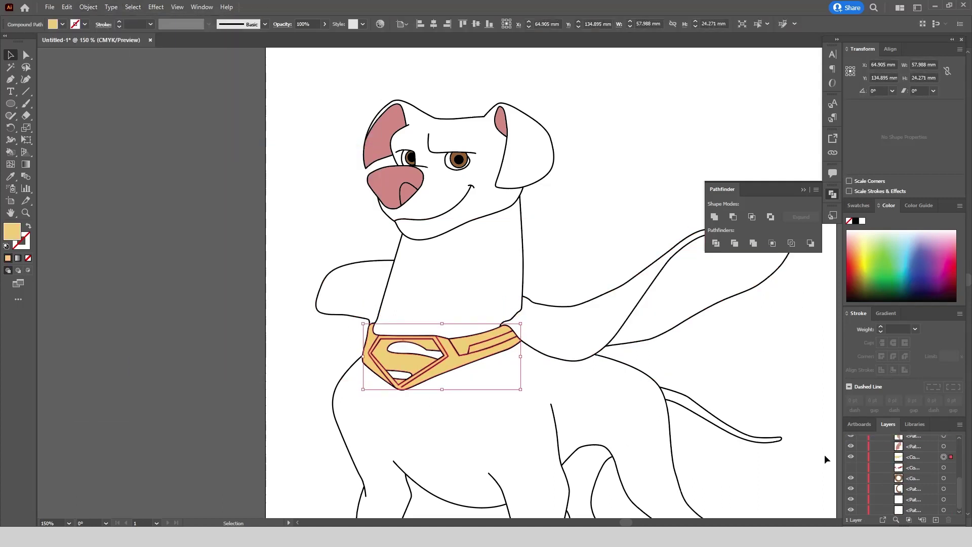
click(744, 451)
Combine all pink nose and ear areas with the same fill colour into one compound path and hide it.
click(386, 187)
click(133, 7)
mouse_move(238, 103)
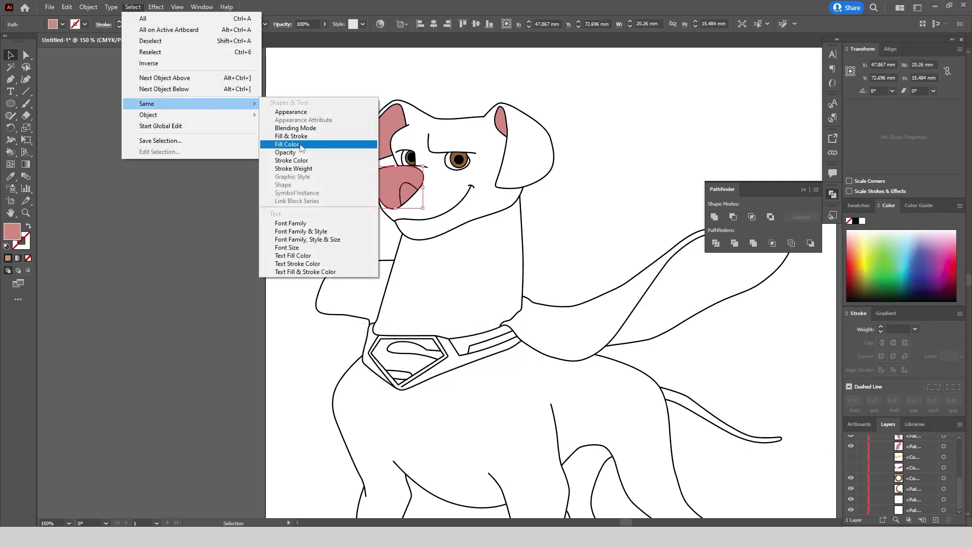
click(293, 111)
click(88, 6)
mouse_move(151, 372)
click(238, 373)
click(850, 446)
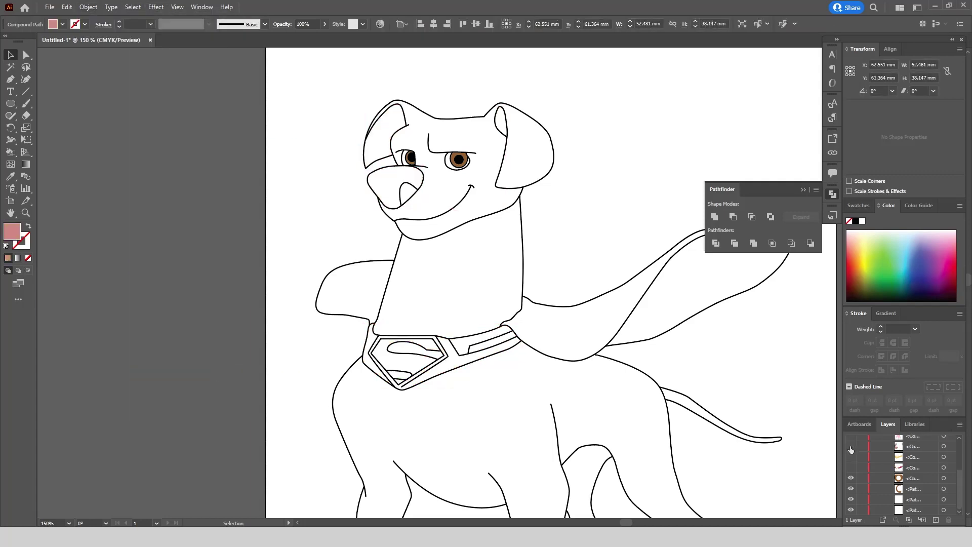
Combine the brown areas of both irises into one compound path by matching fill colour and hide it.
scroll(453, 127, up, 4)
click(495, 246)
click(133, 7)
mouse_move(152, 99)
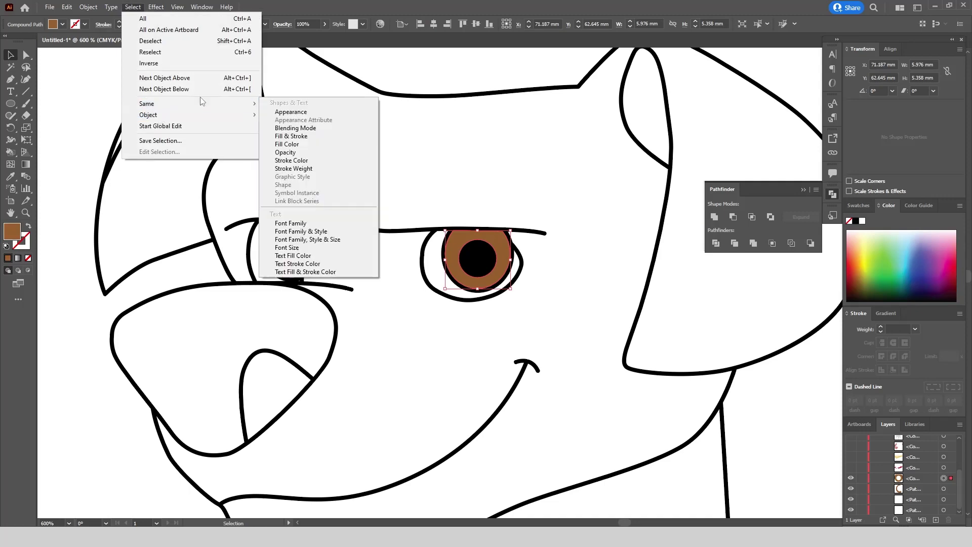
click(293, 142)
click(88, 6)
mouse_move(152, 373)
click(238, 373)
click(850, 488)
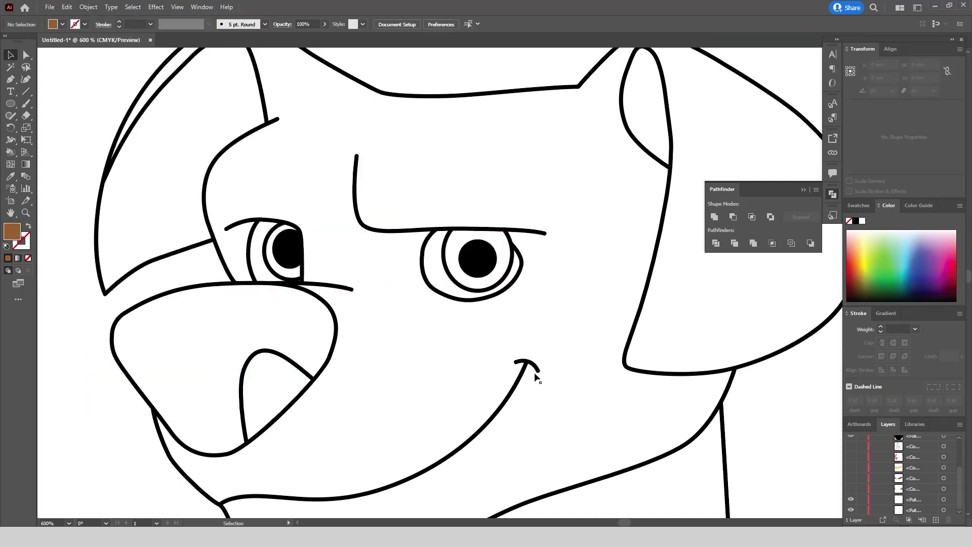
Combine the white areas of both eyes into one compound path by matching fill colour and hide it.
click(506, 278)
click(132, 7)
mouse_move(152, 102)
click(294, 142)
click(88, 7)
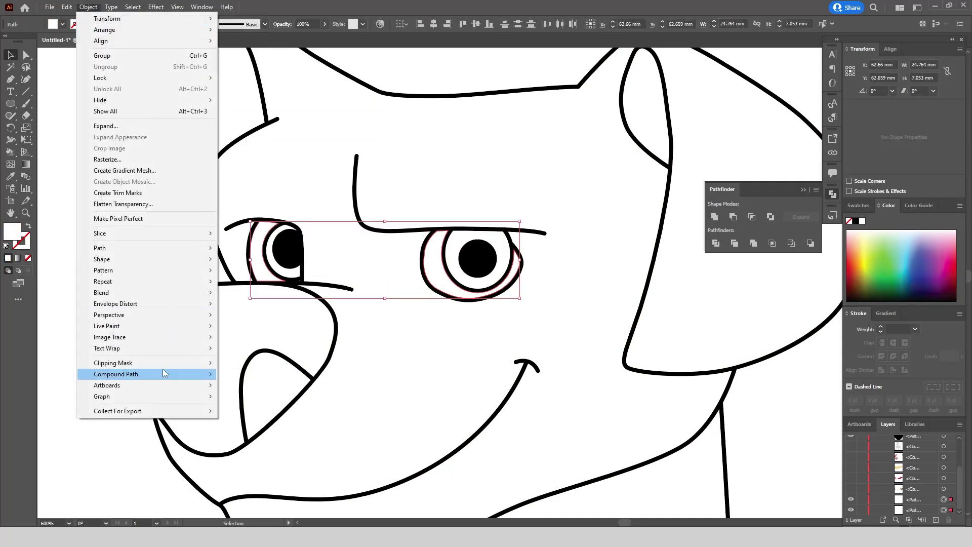
mouse_move(152, 373)
click(238, 373)
click(851, 510)
Combine the black outlines and pupils into one compound path by matching fill colour and hide it.
click(637, 335)
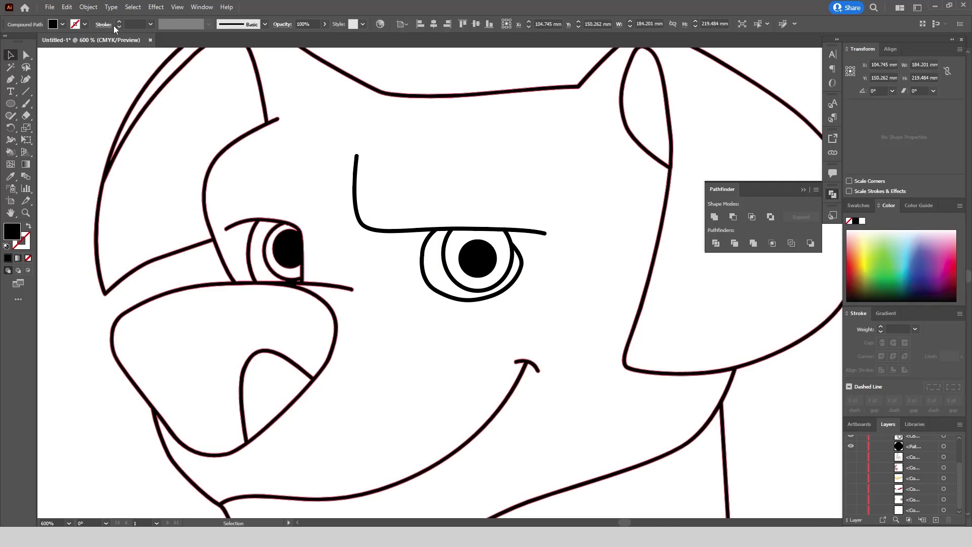
click(133, 7)
mouse_move(152, 102)
click(294, 142)
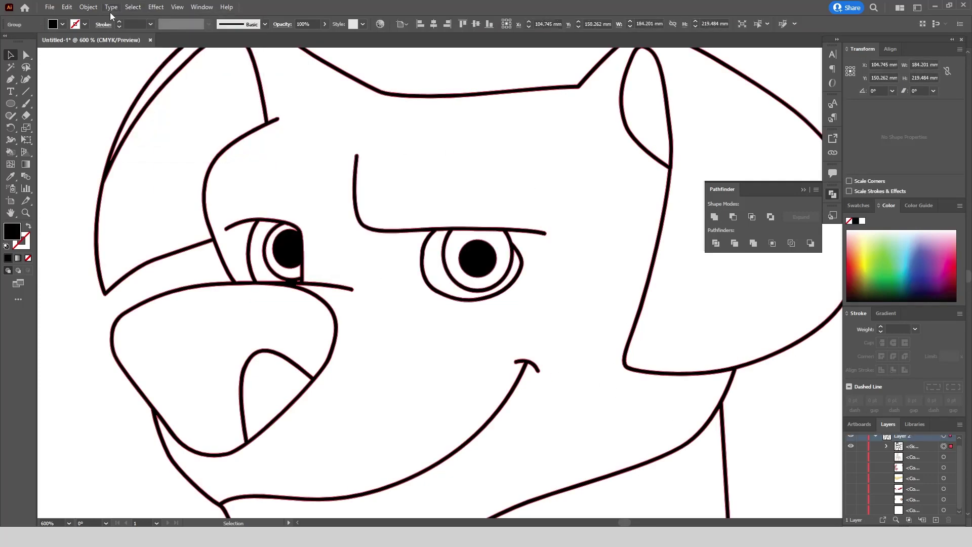
click(88, 7)
mouse_move(152, 373)
click(238, 373)
click(851, 448)
Make all the colour compound paths visible again and group the whole dog artwork.
key(ctrl+0)
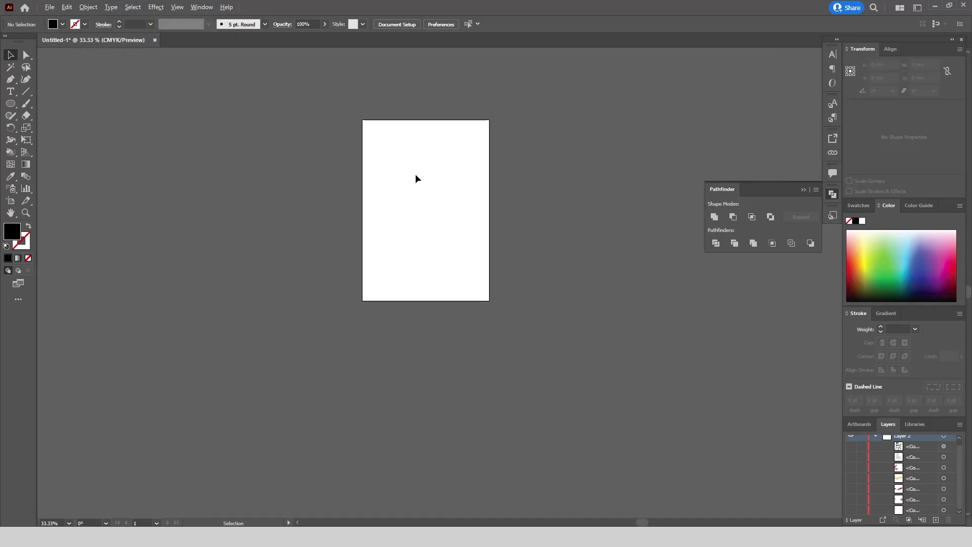
scroll(206, 116, up, 1)
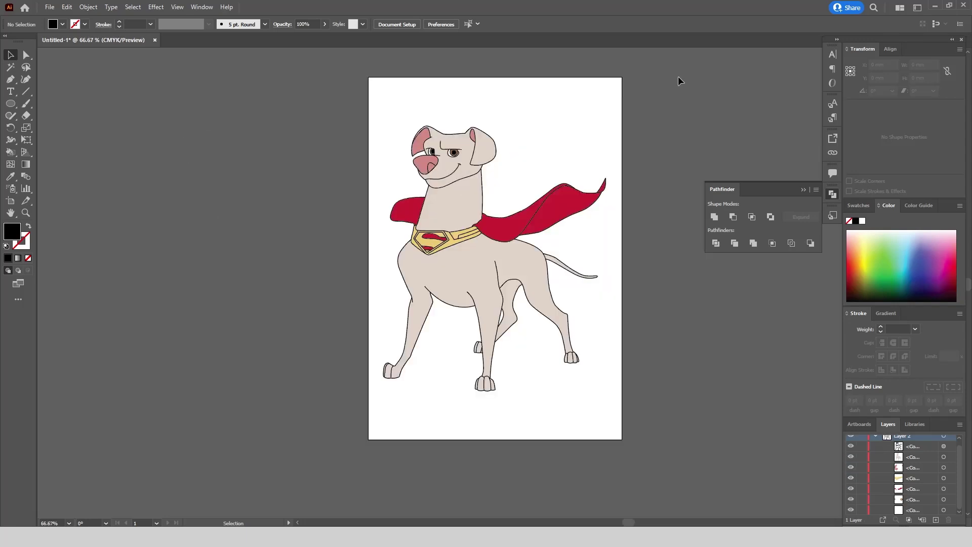
drag(679, 77, 342, 417)
click(88, 6)
click(97, 54)
Paste a copy of the dog in place, hide the upper group and turn the lower one into a single solid black silhouette.
click(67, 6)
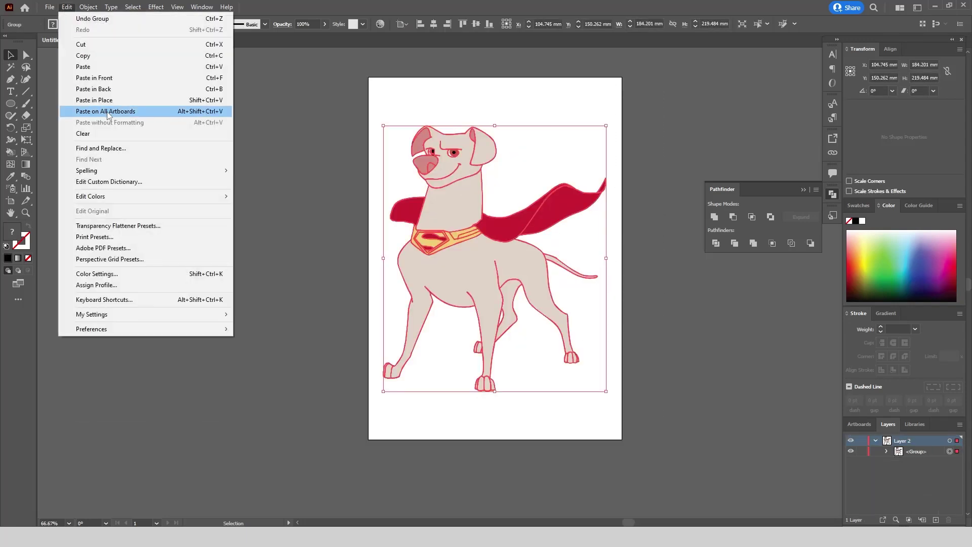
click(94, 100)
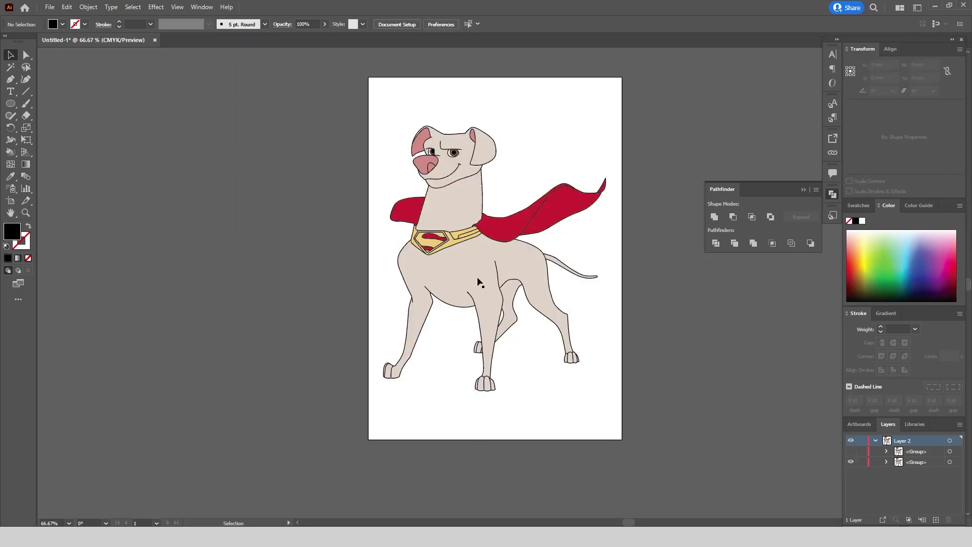
key(shift+x)
scroll(525, 335, up, 2)
scroll(531, 332, up, 5)
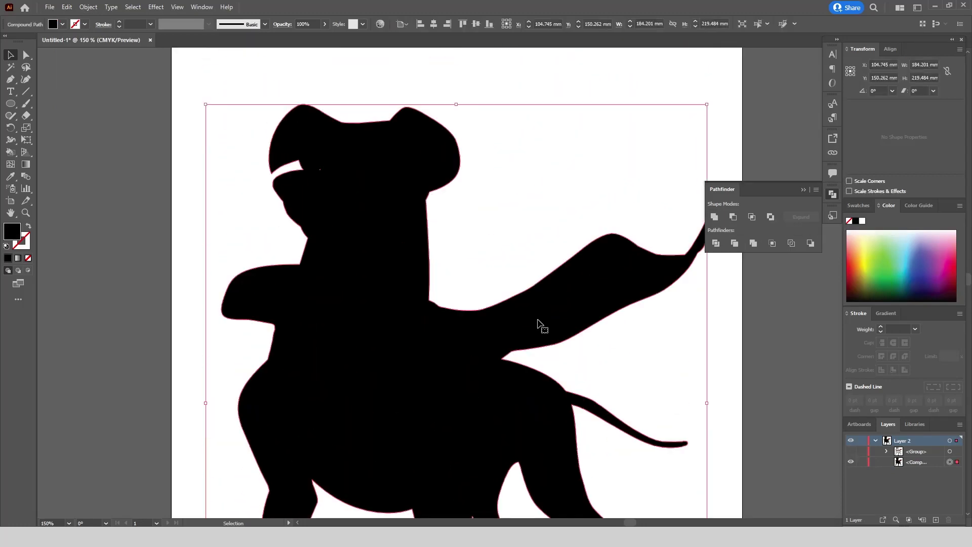
scroll(540, 325, down, 2)
click(660, 305)
Show the coloured dog group above the black silhouette and ungroup it.
click(850, 451)
click(394, 164)
right_click(394, 164)
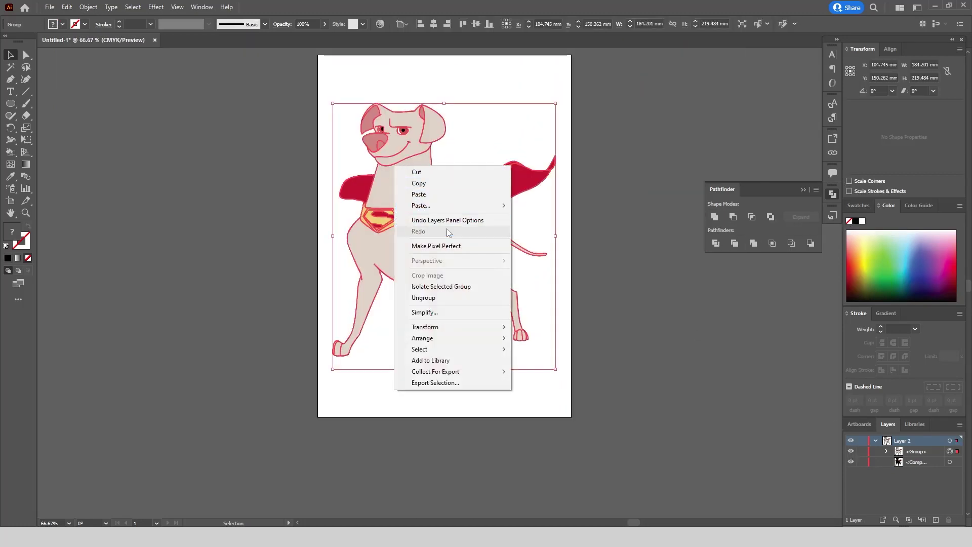
click(450, 300)
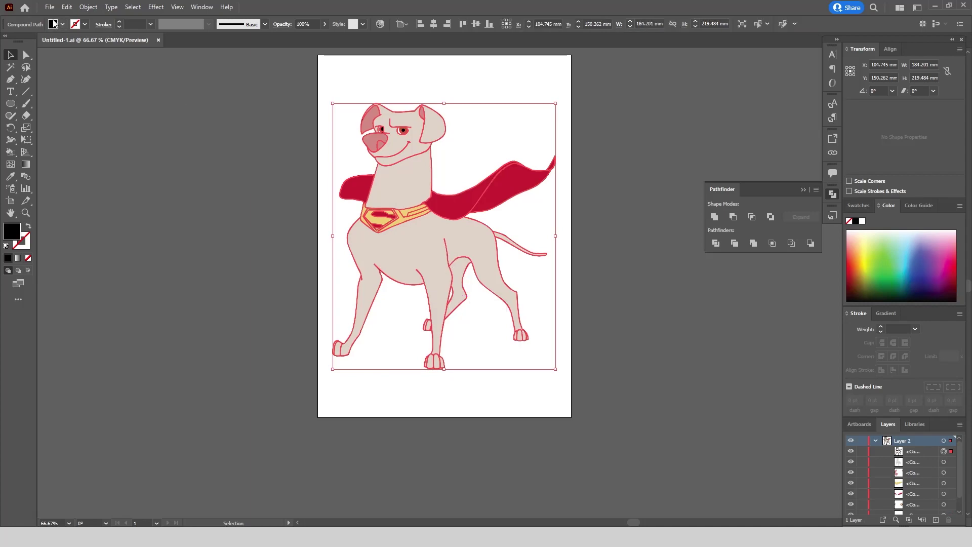
Save the artwork as an SVG file named Krypto in the AsreArt folder, using the SVG 1.1 profile.
click(49, 7)
click(102, 108)
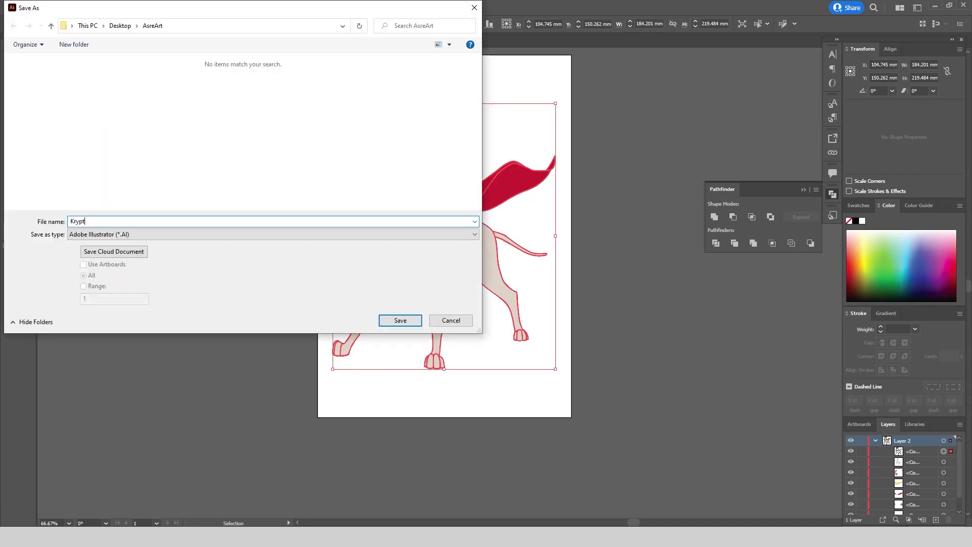
click(151, 233)
click(234, 276)
click(400, 320)
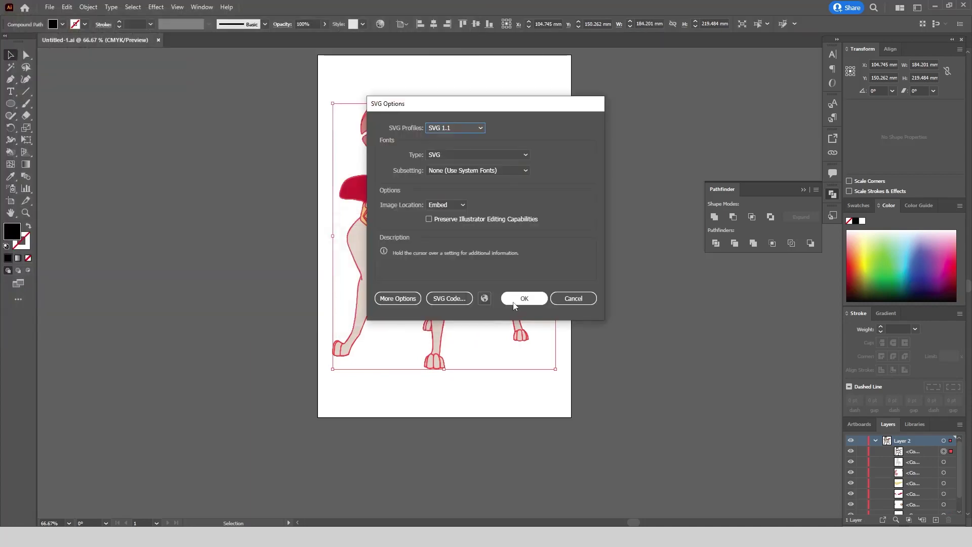
click(523, 298)
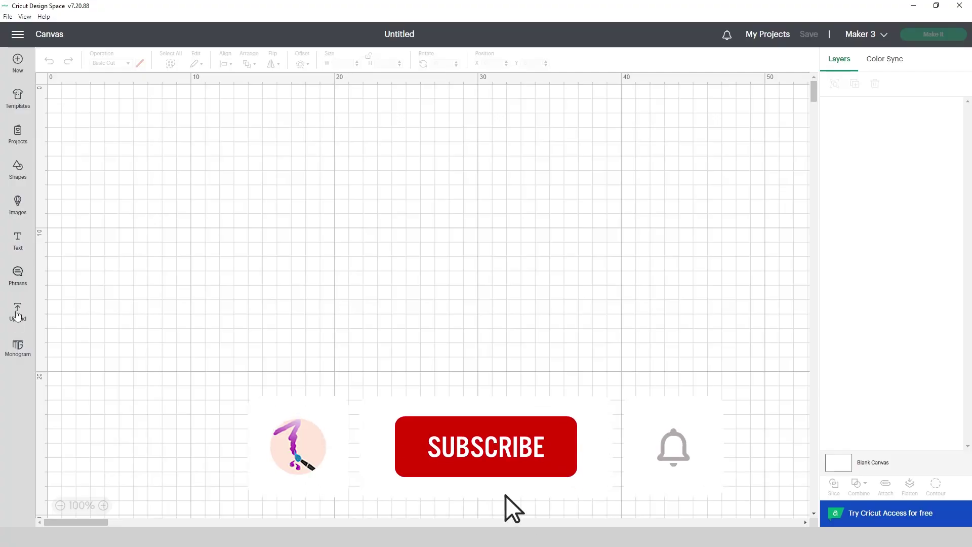
Switch to Cricut Design Space, upload Krypto.svg as a cut image and add it to the canvas.
click(17, 322)
click(83, 196)
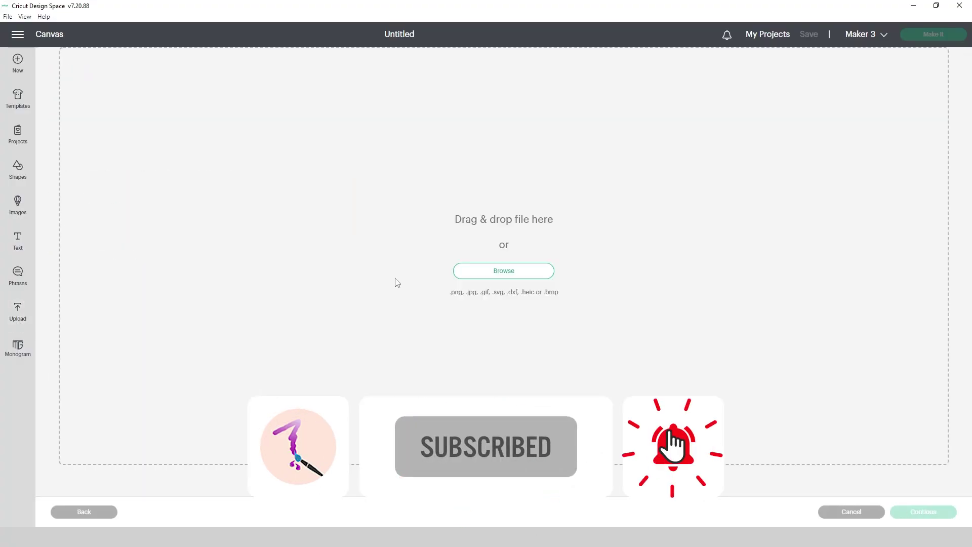
click(501, 271)
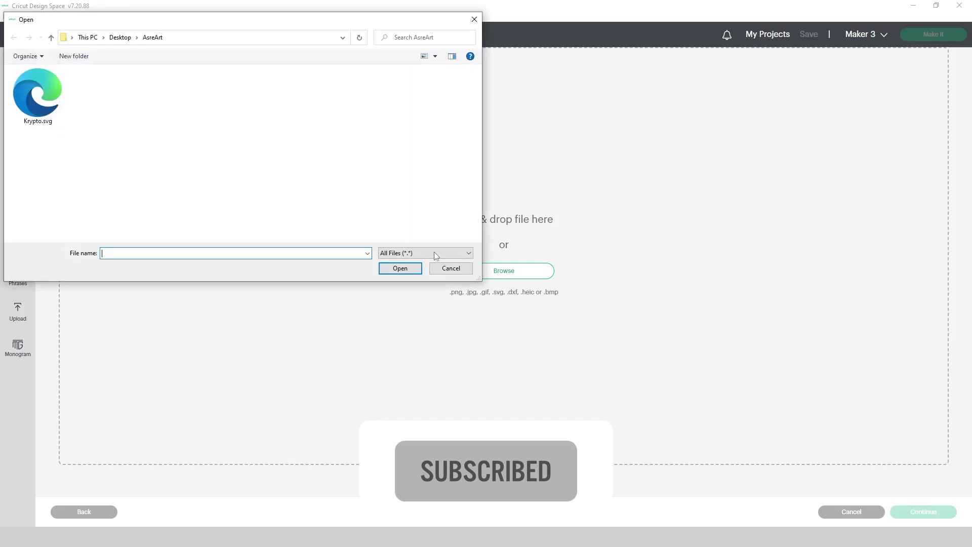
double_click(28, 92)
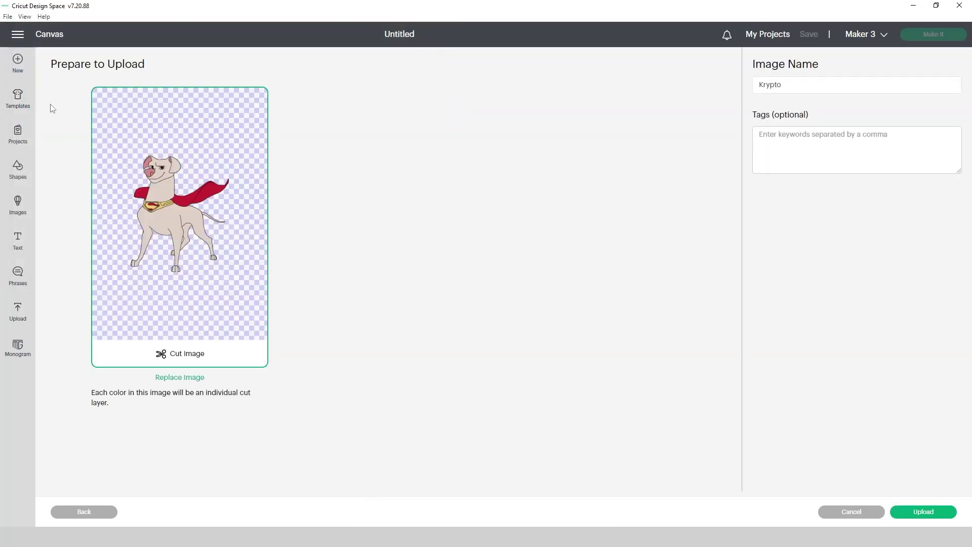
click(920, 507)
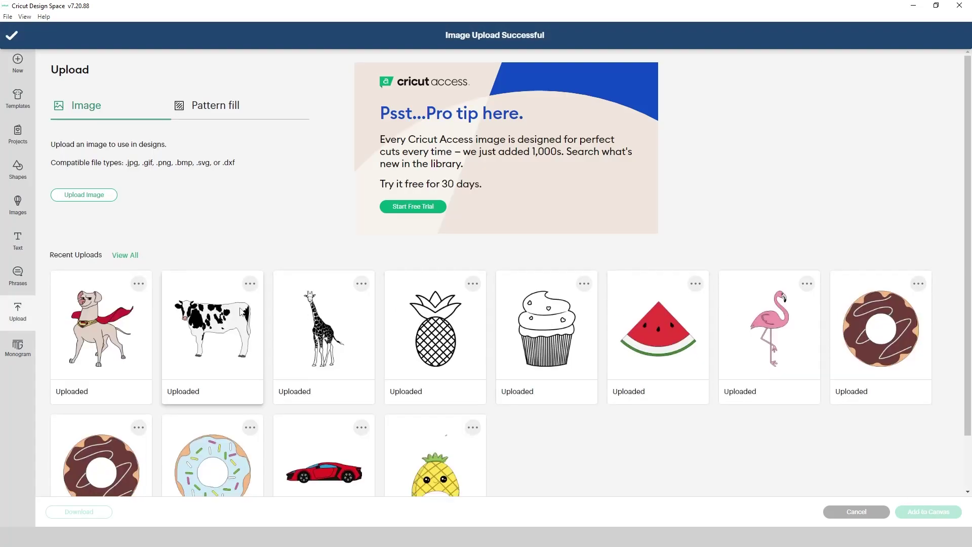
click(108, 317)
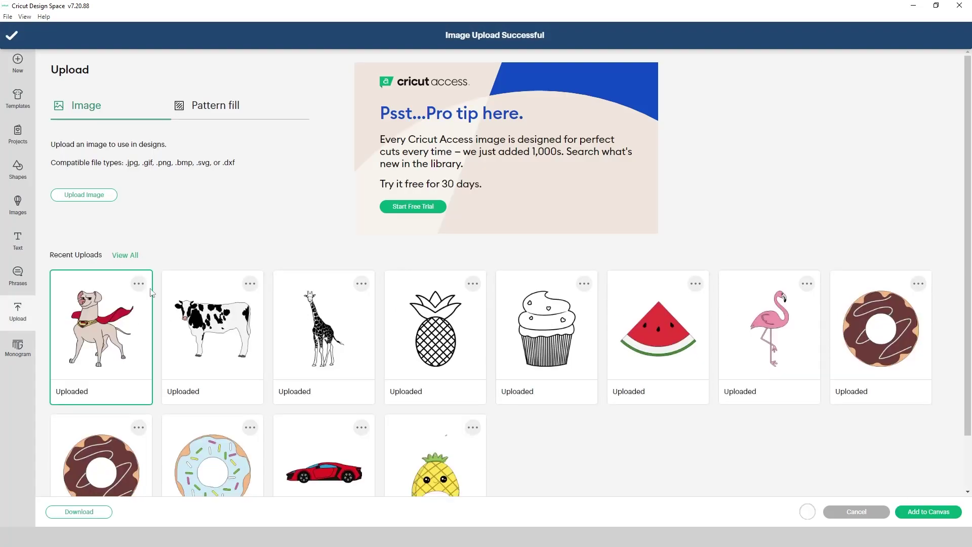
click(928, 512)
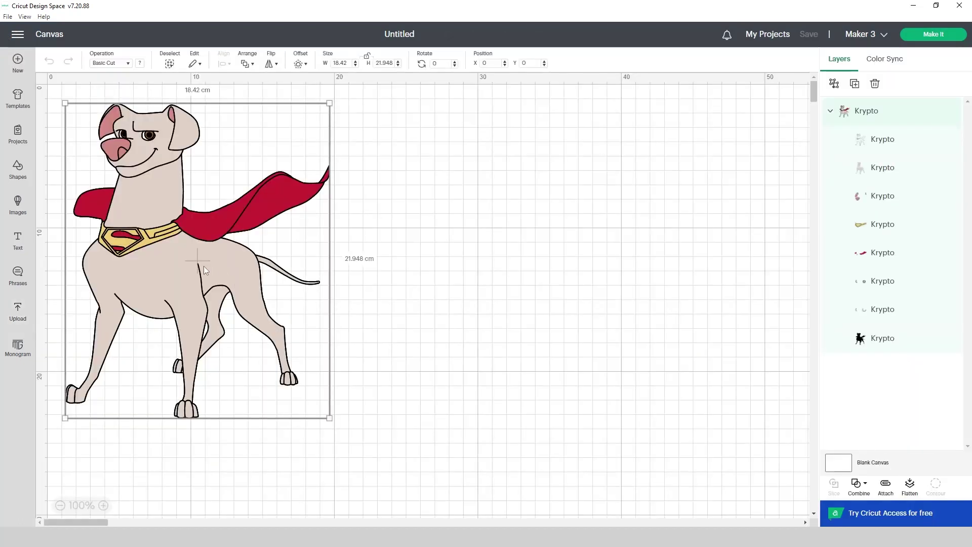
Move the Krypto image to about X 17.4 cm, Y 1.3 cm on the canvas and ungroup it.
drag(205, 267, 437, 299)
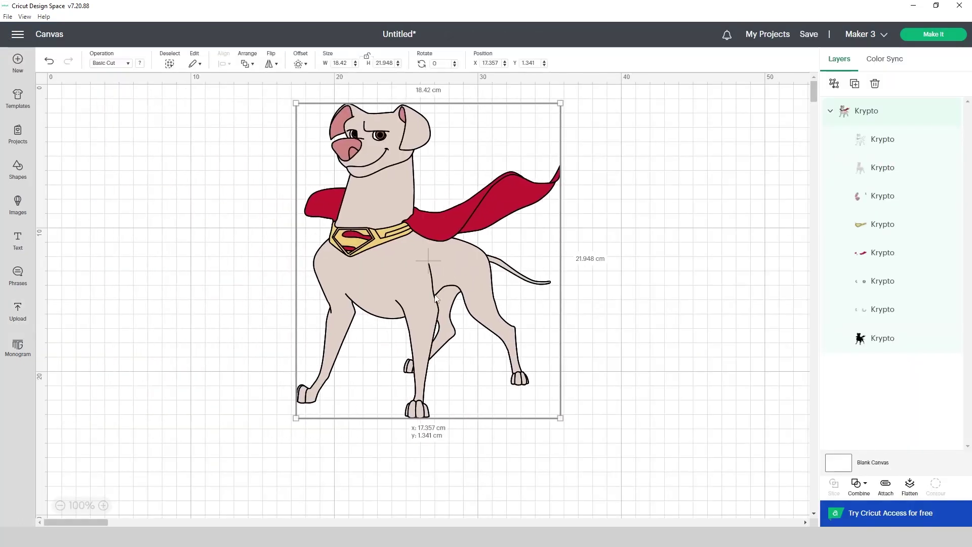
right_click(436, 299)
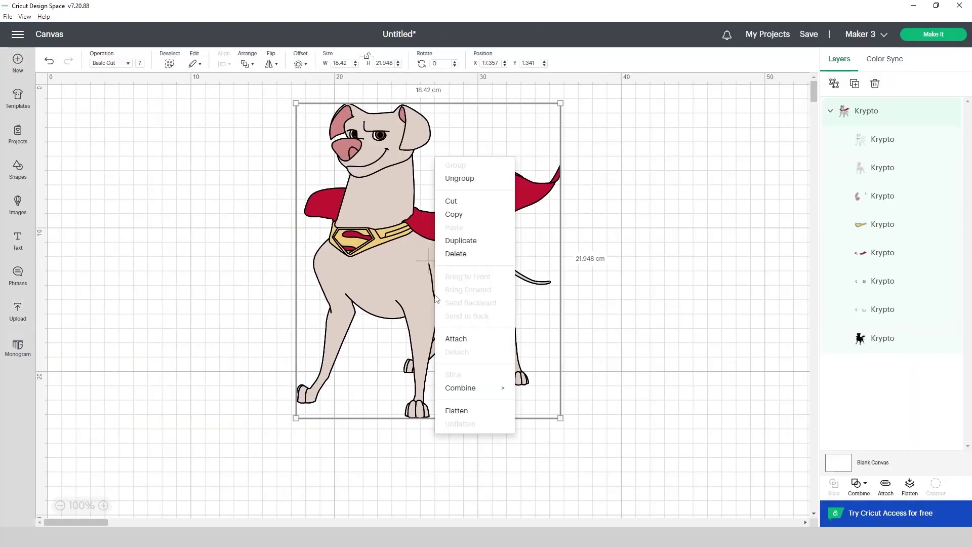
click(465, 180)
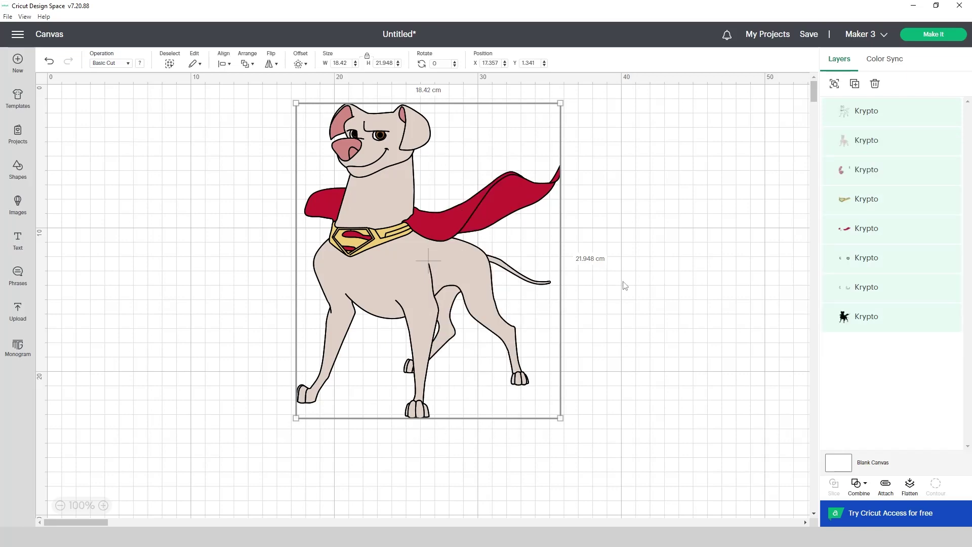
Separate the large layers by moving the black line art to the right, the beige body to the left and the black silhouette downward.
click(466, 274)
drag(465, 277, 701, 290)
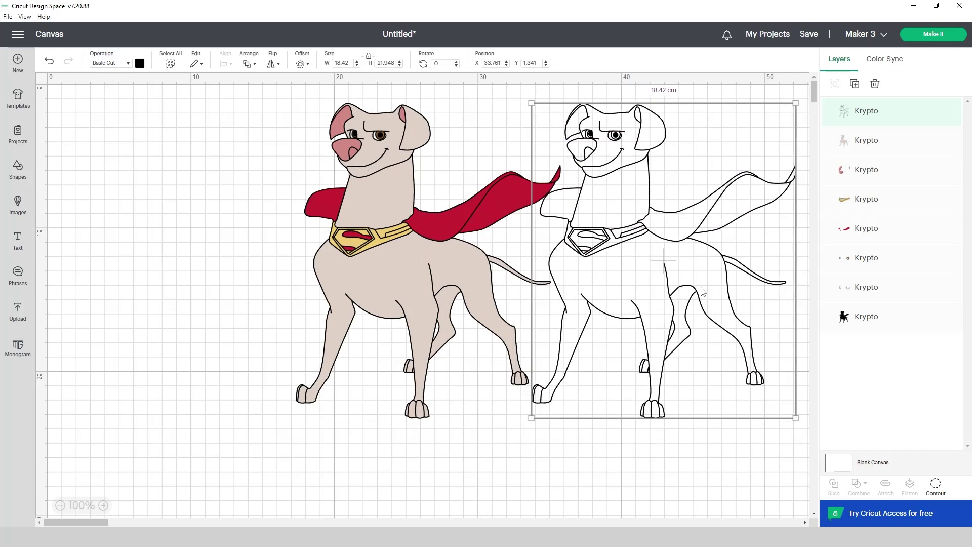
drag(471, 277, 231, 259)
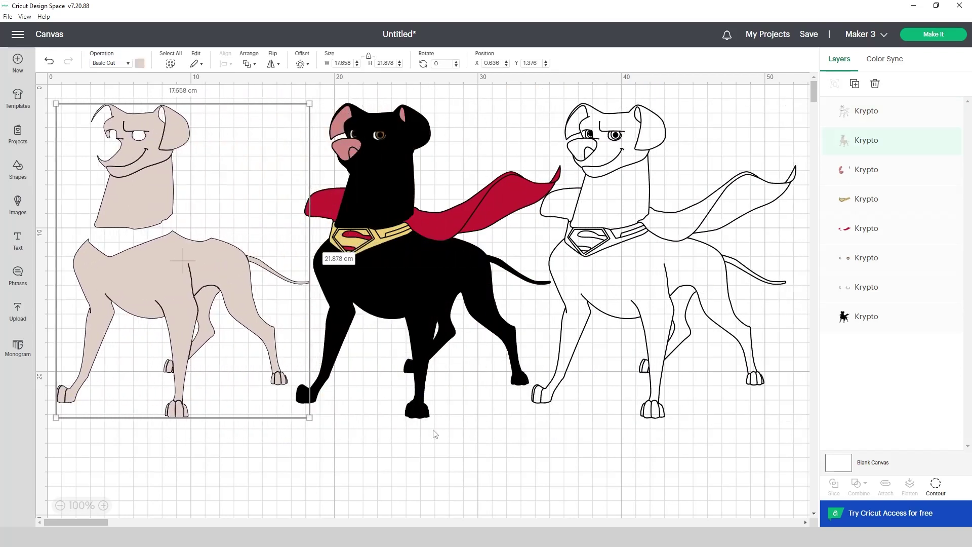
click(486, 398)
drag(499, 208, 496, 283)
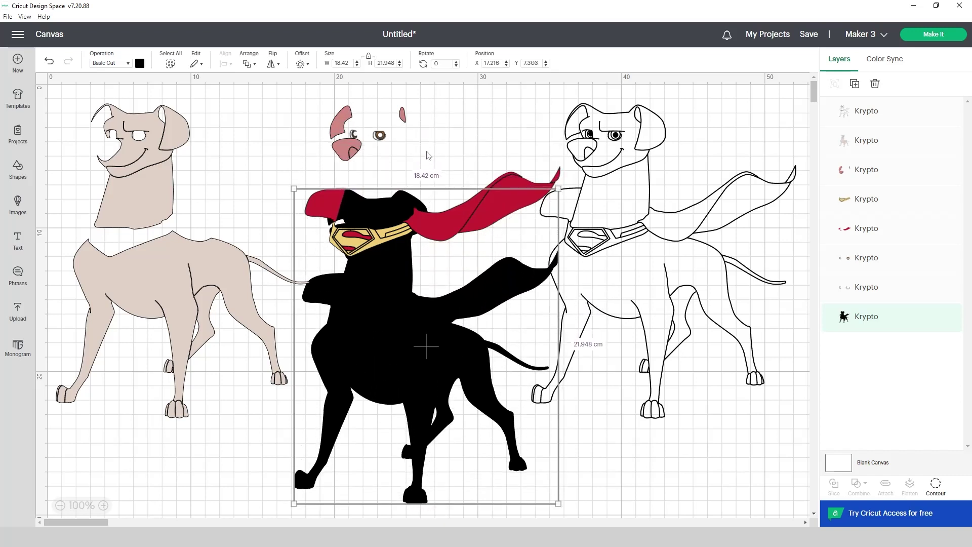
Move the pink parts left, the red cape layer above the silhouette, the beige body slightly left and the yellow collar to the lower left.
drag(340, 151, 251, 143)
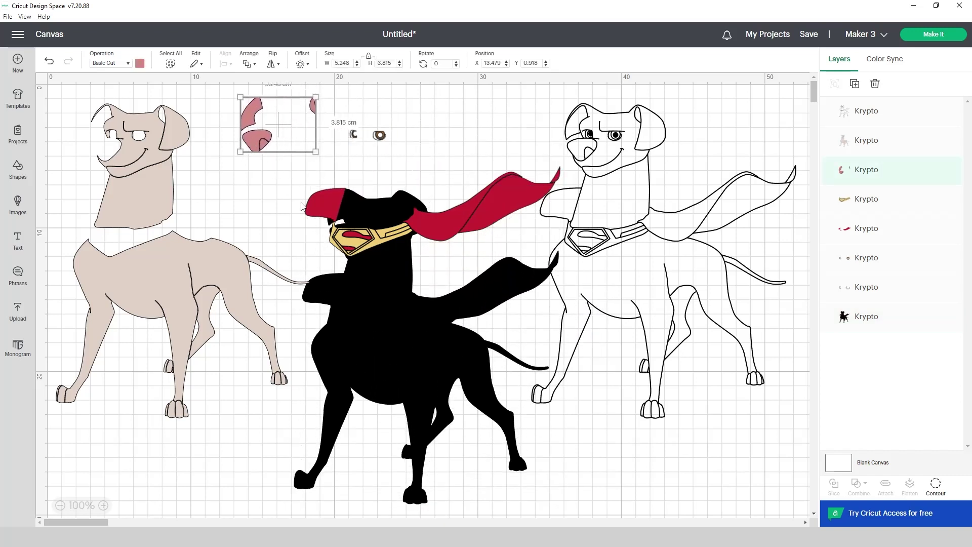
click(320, 202)
drag(319, 202, 324, 106)
drag(238, 139, 230, 139)
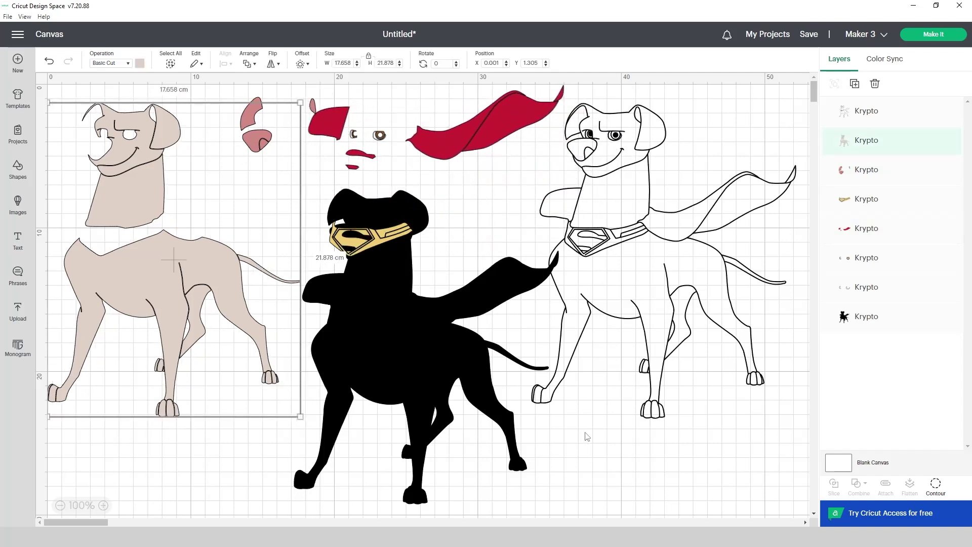
click(631, 510)
drag(347, 242, 230, 439)
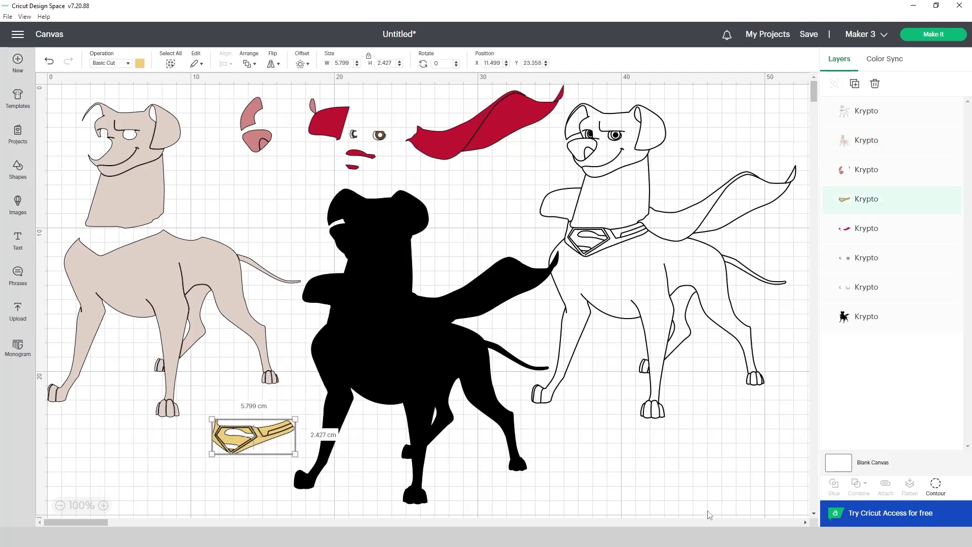